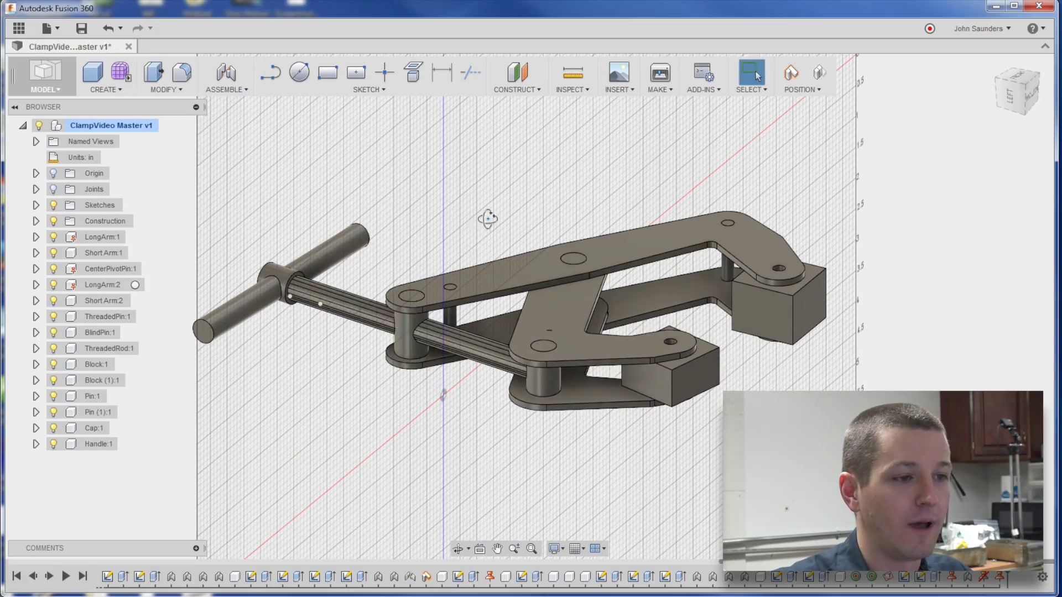
Select both of the clamp's pins, then clear the selection.
scroll(498, 265, up, 3)
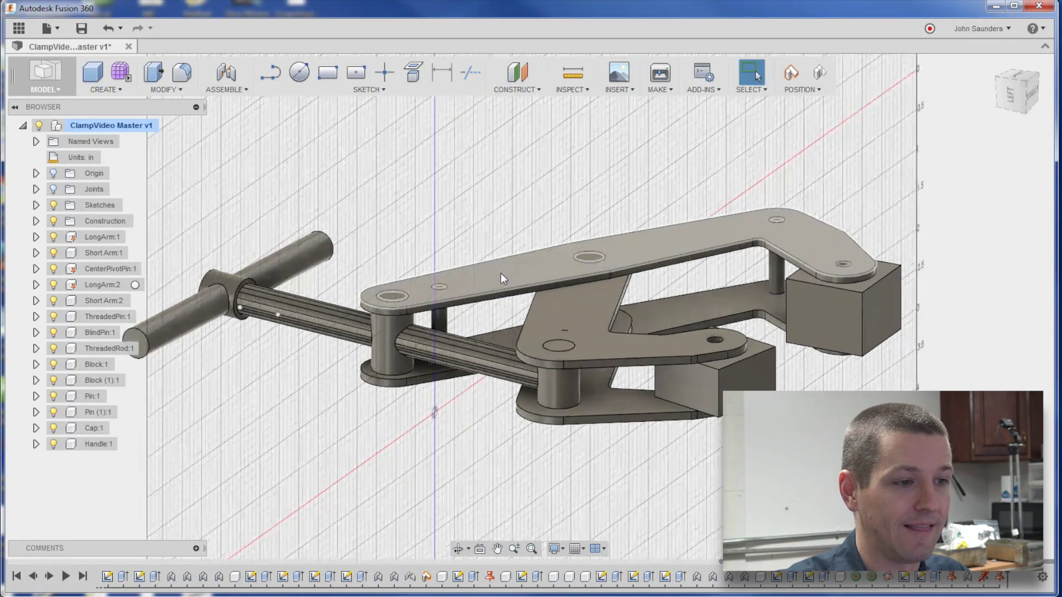
scroll(484, 224, down, 2)
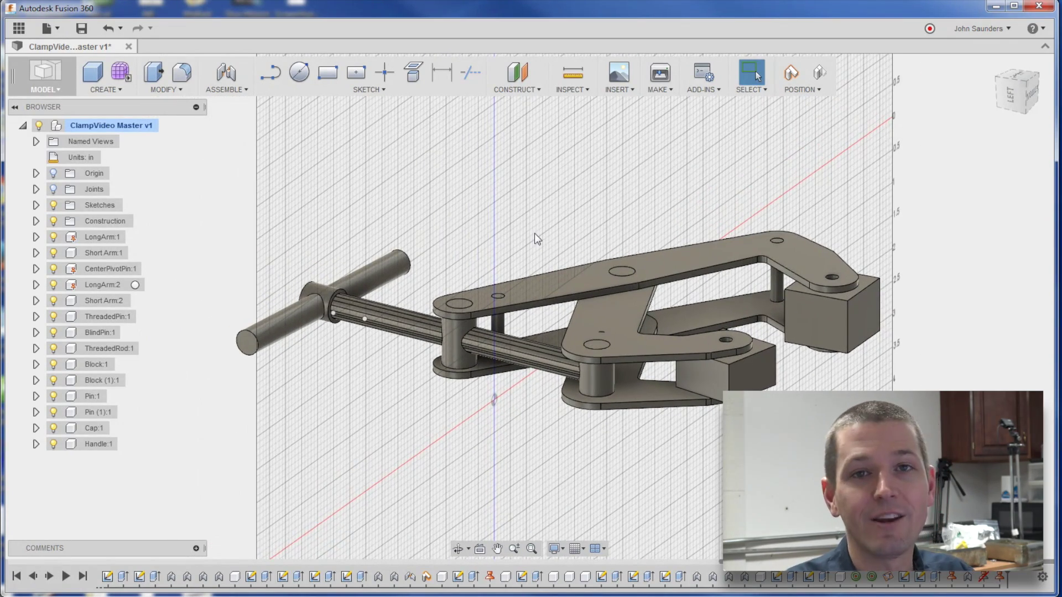
scroll(535, 233, up, 2)
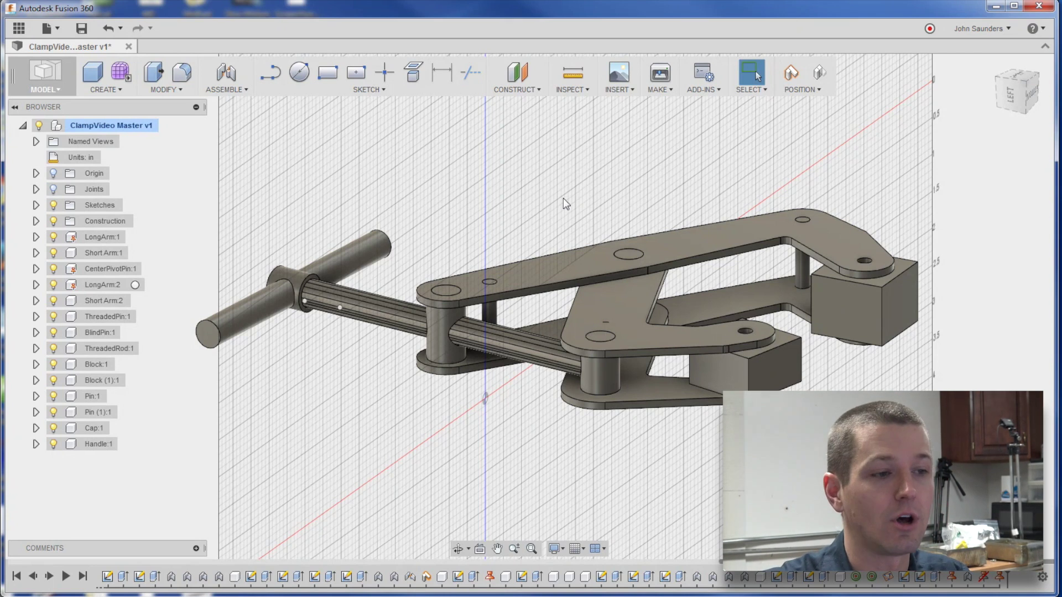
scroll(520, 187, down, 1)
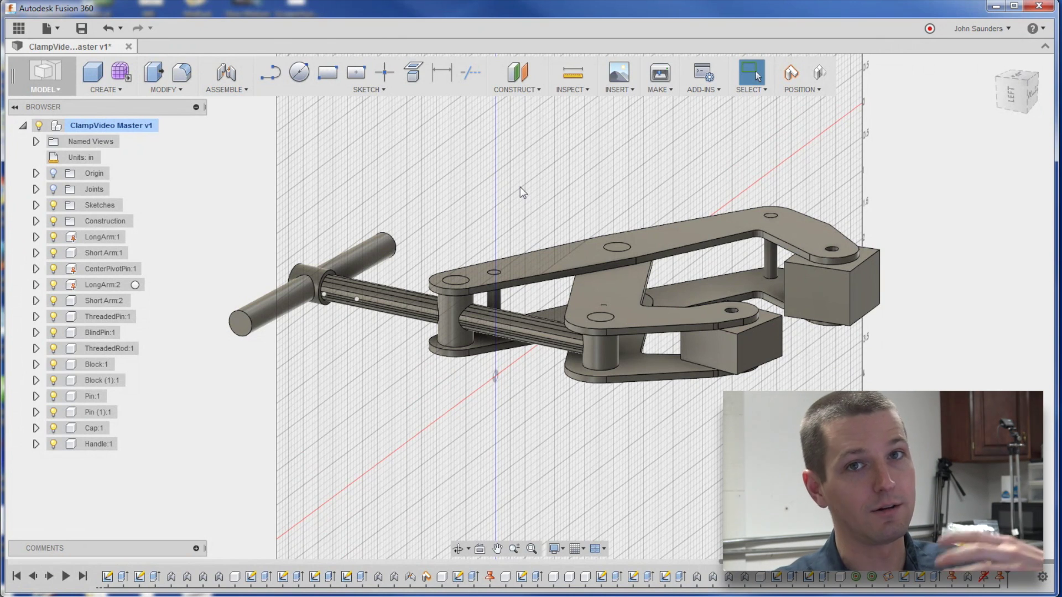
click(770, 252)
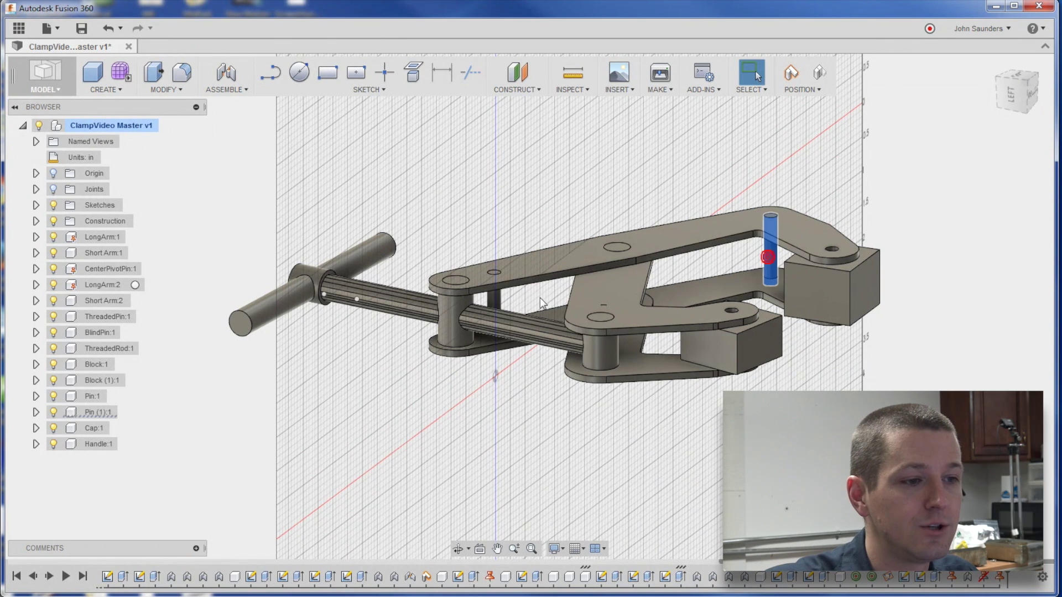
click(494, 307)
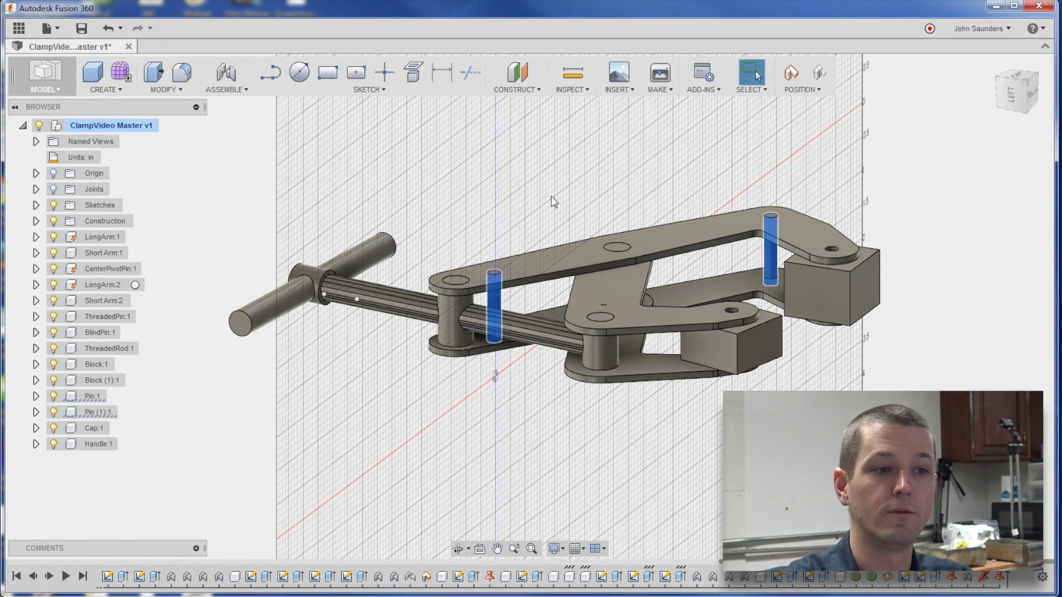
click(551, 197)
Select the left pin, then the lower-arm pin, clearing the selection each time.
scroll(551, 204, up, 2)
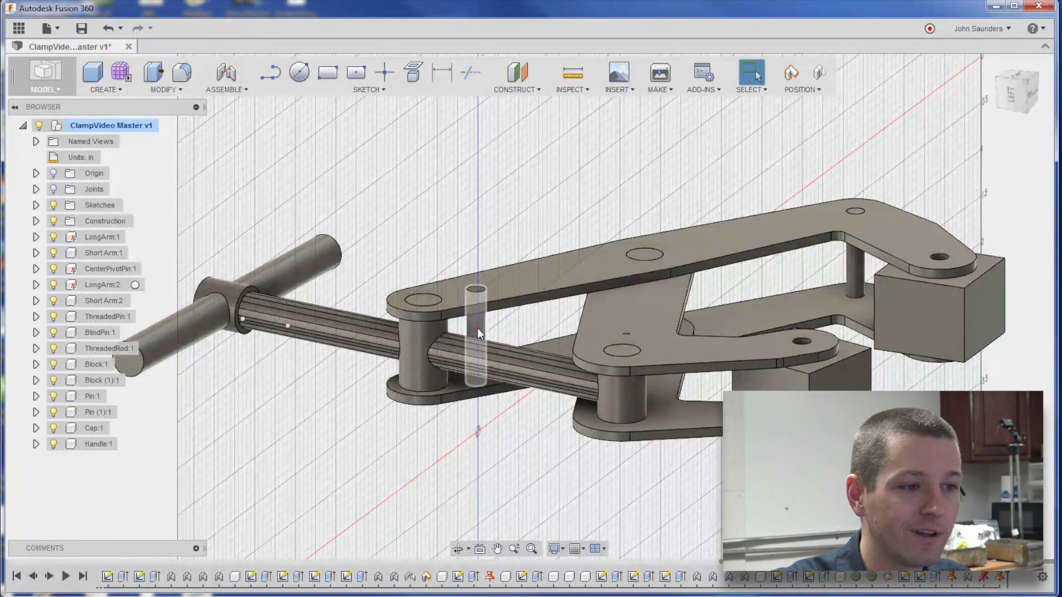
click(477, 329)
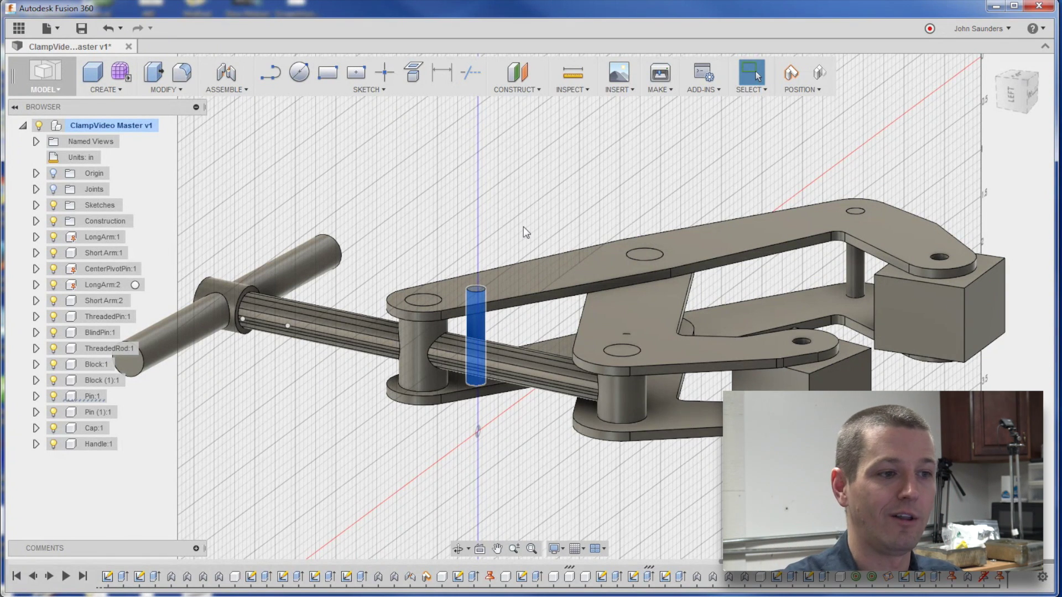
click(523, 227)
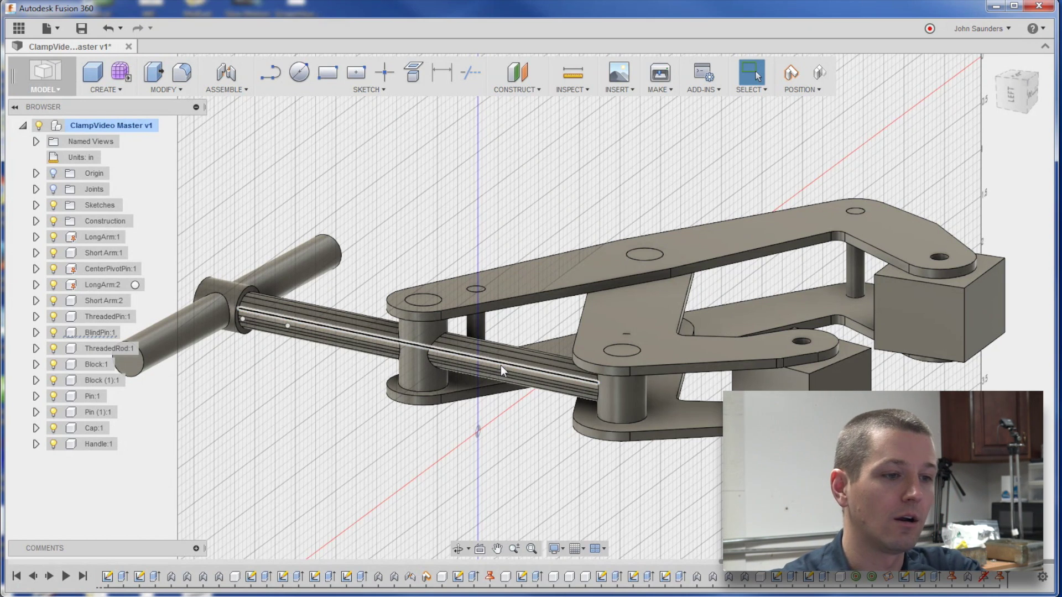
click(614, 394)
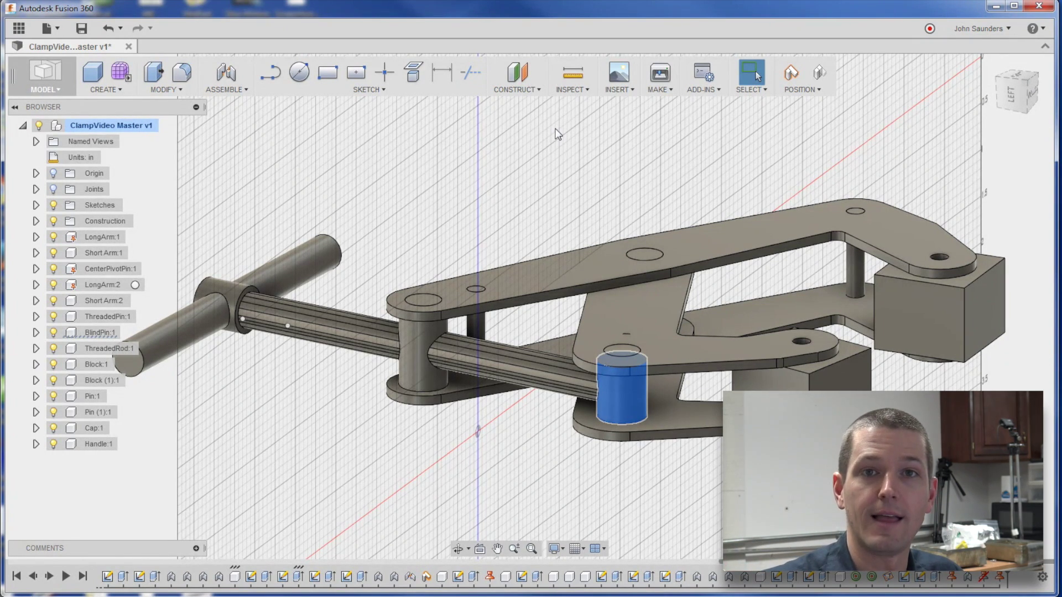
click(535, 179)
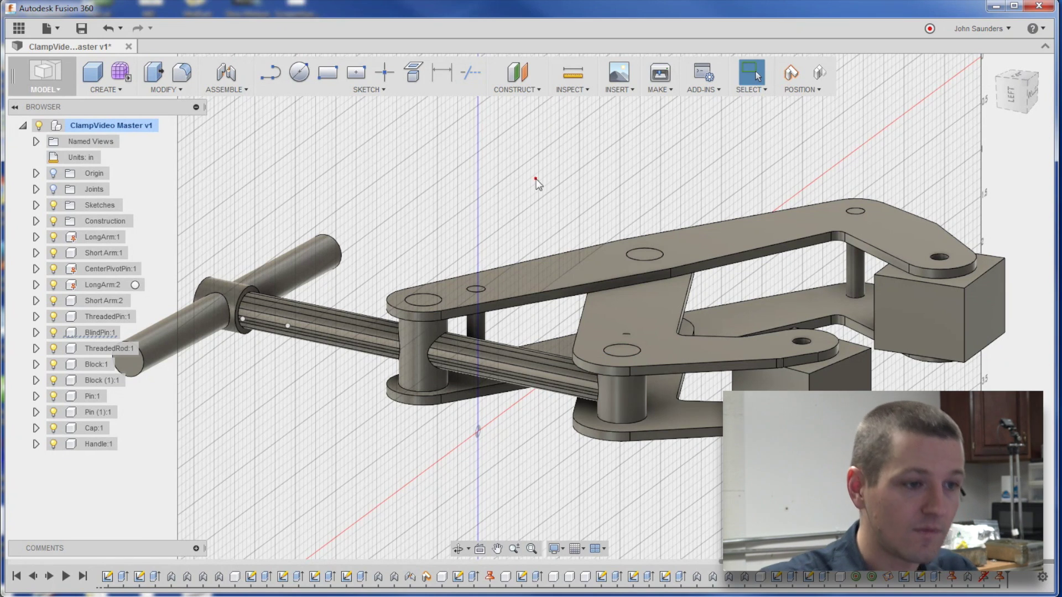
scroll(536, 178, down, 1)
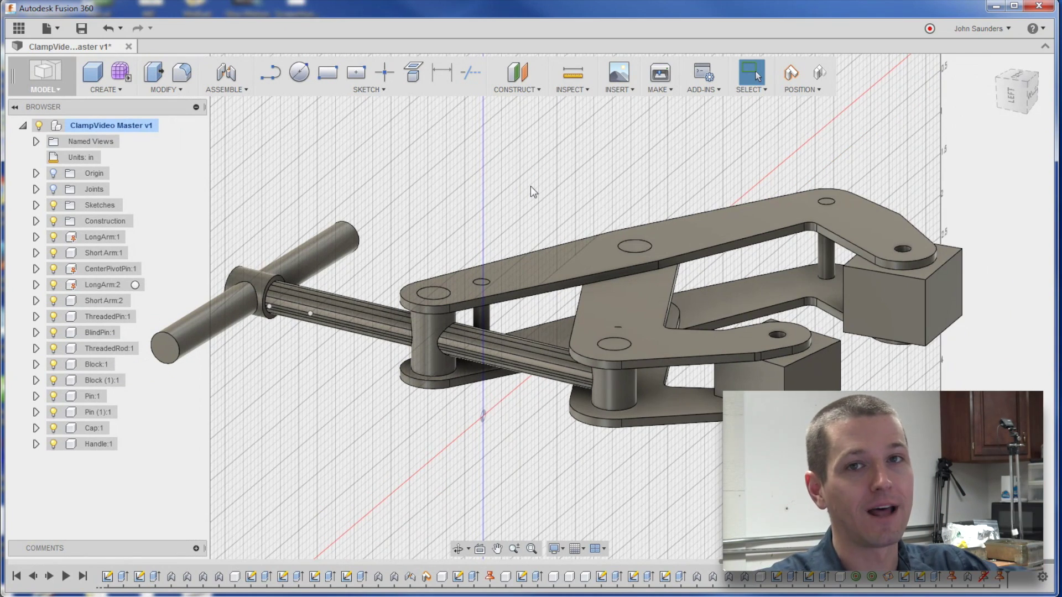
scroll(530, 187, down, 1)
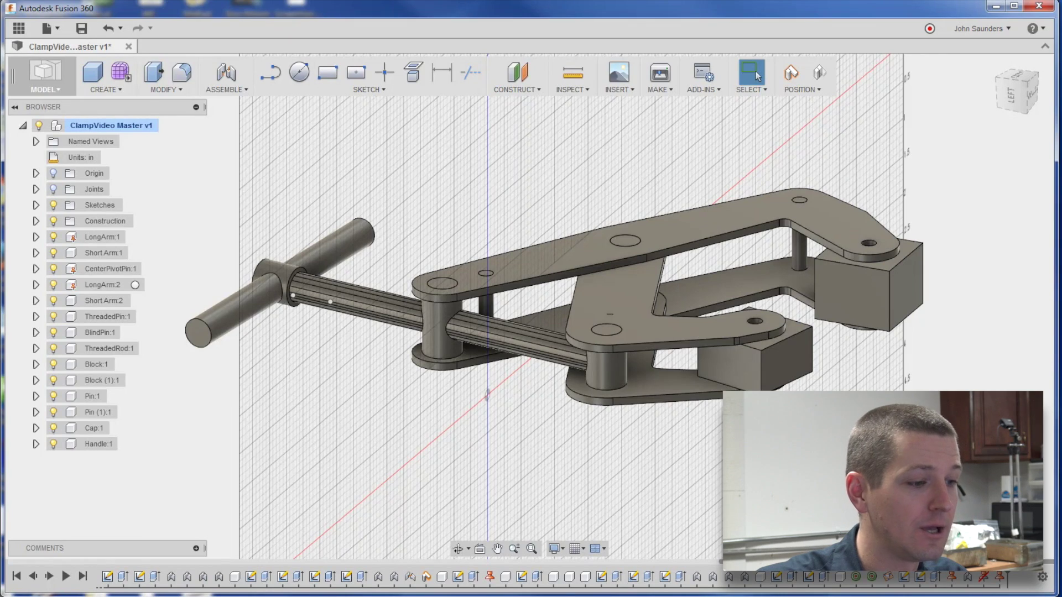
View the 91255A247 screw's McMaster-Carr product details and CAD section, then return to Fusion 360.
key(alt+Tab)
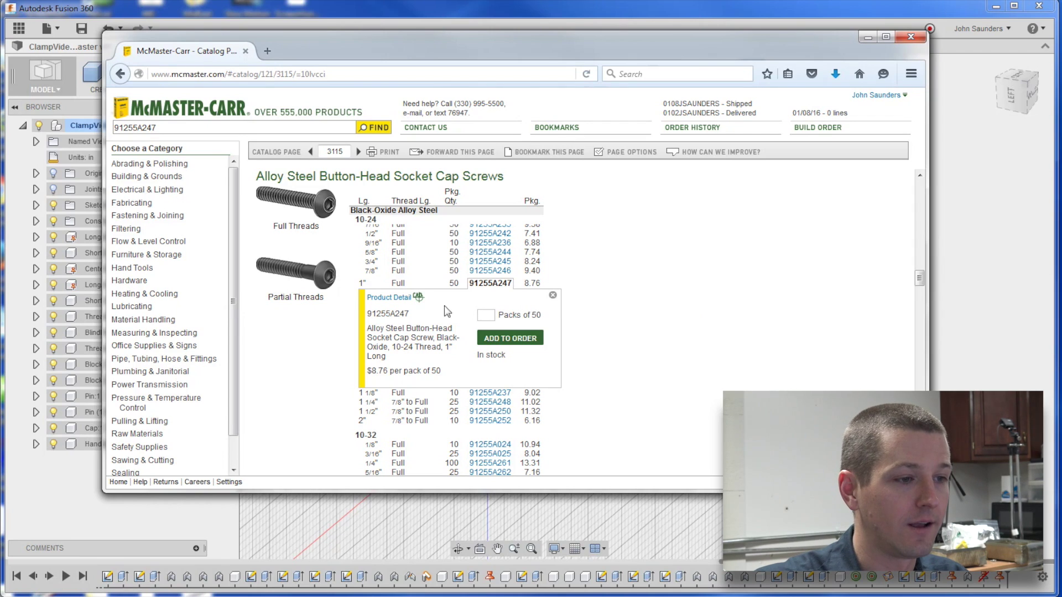
click(393, 299)
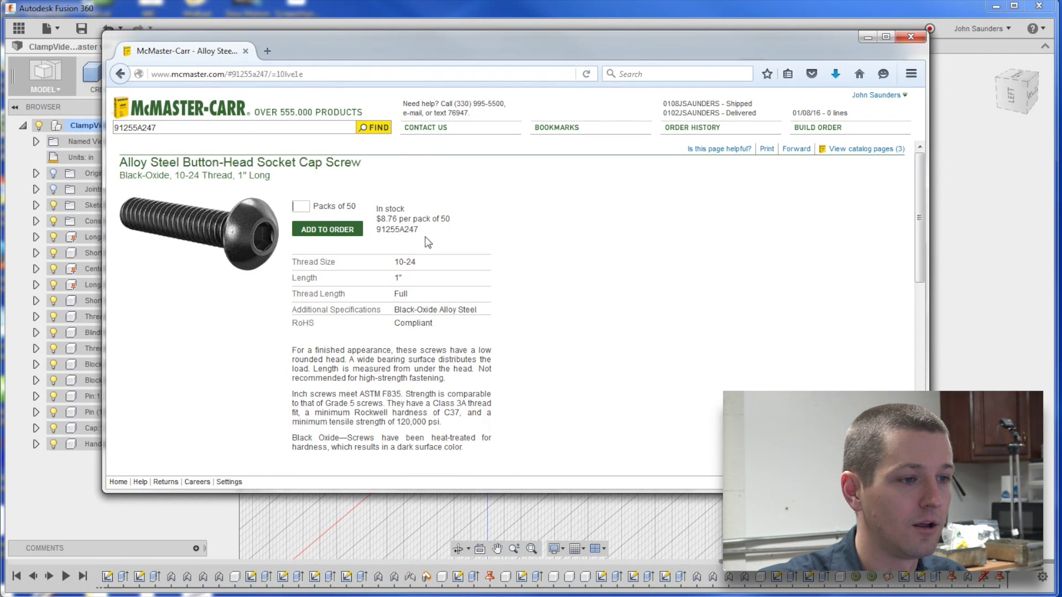
scroll(431, 248, down, 5)
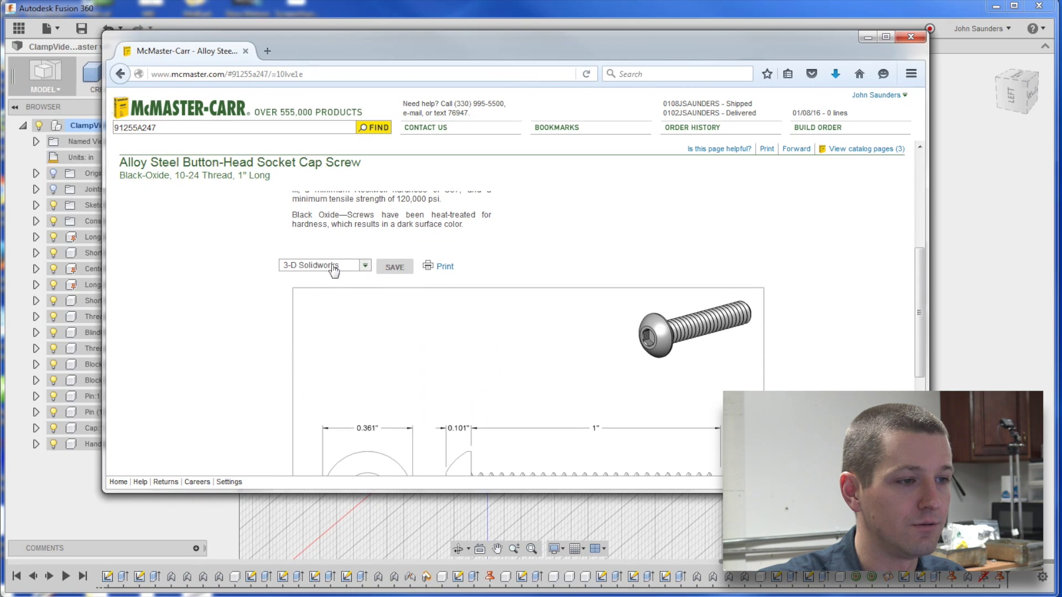
click(981, 279)
Insert the 10-24 screw design from the DIY Clamp data panel into the current design.
click(19, 31)
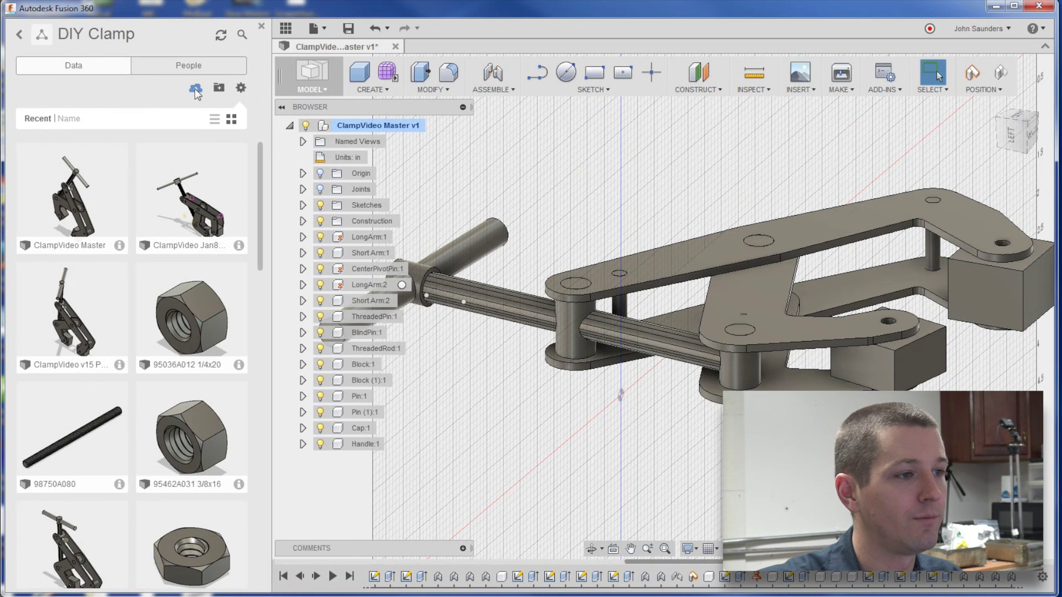
click(195, 90)
key(Escape)
drag(259, 189, 262, 319)
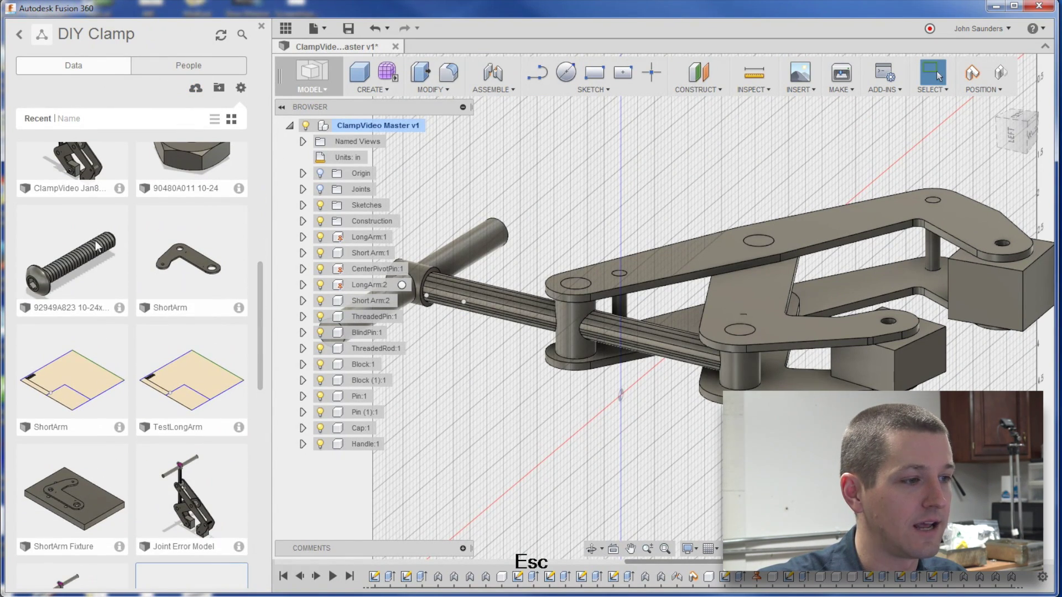
click(119, 308)
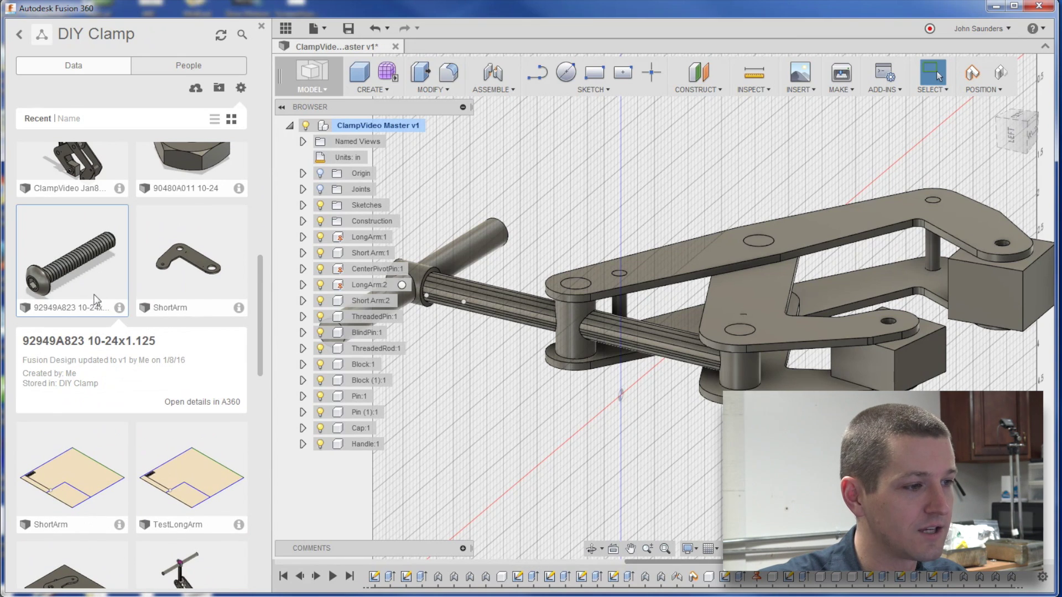
right_click(86, 255)
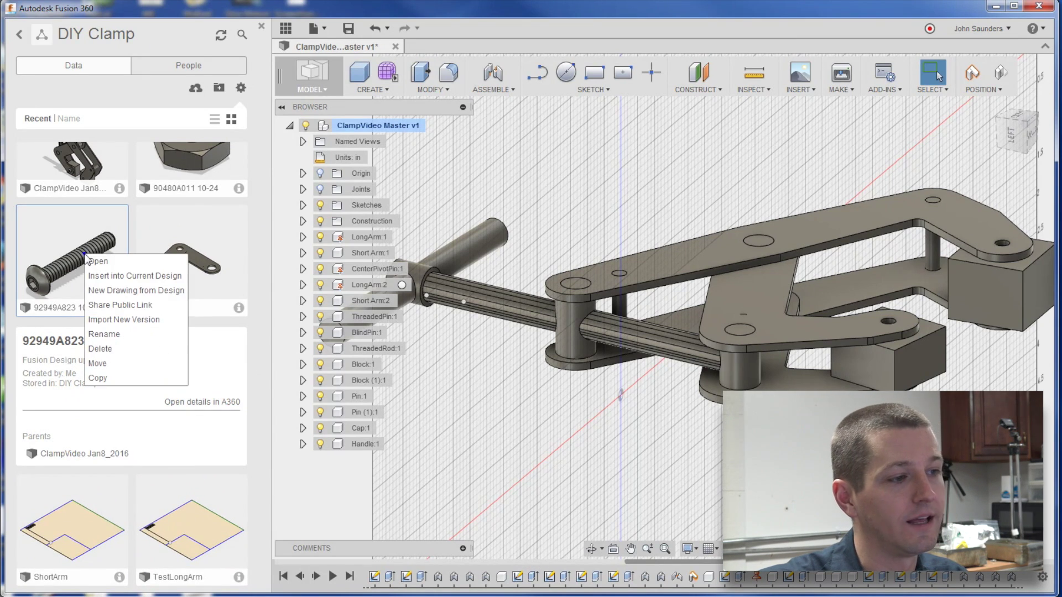
click(122, 277)
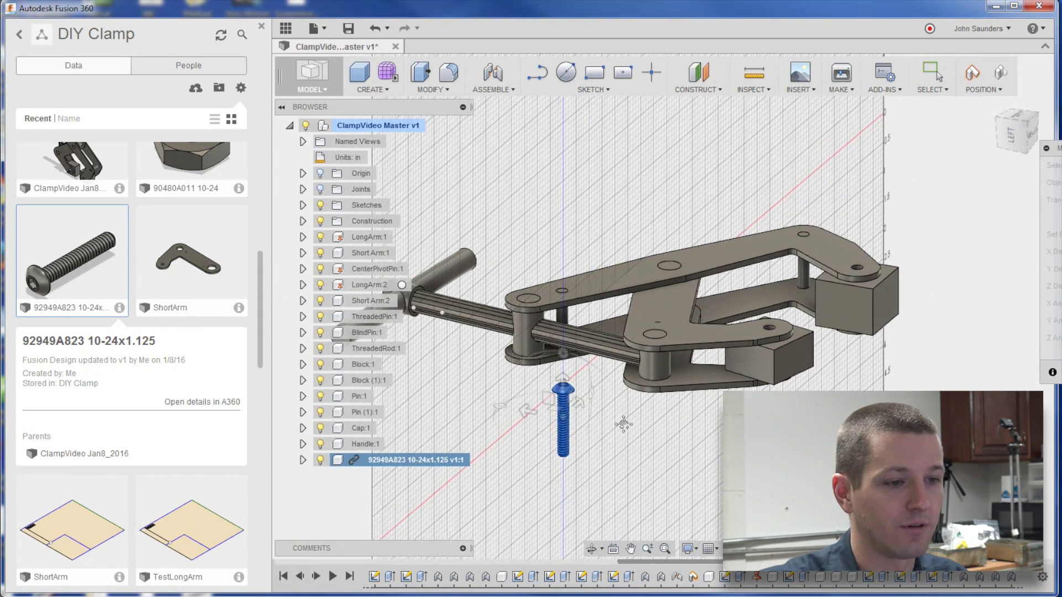
Move the inserted screw back -1.00 in along its axis and confirm.
shift+middle_drag(623, 424, 581, 466)
drag(574, 430, 540, 450)
middle_drag(591, 308, 584, 220)
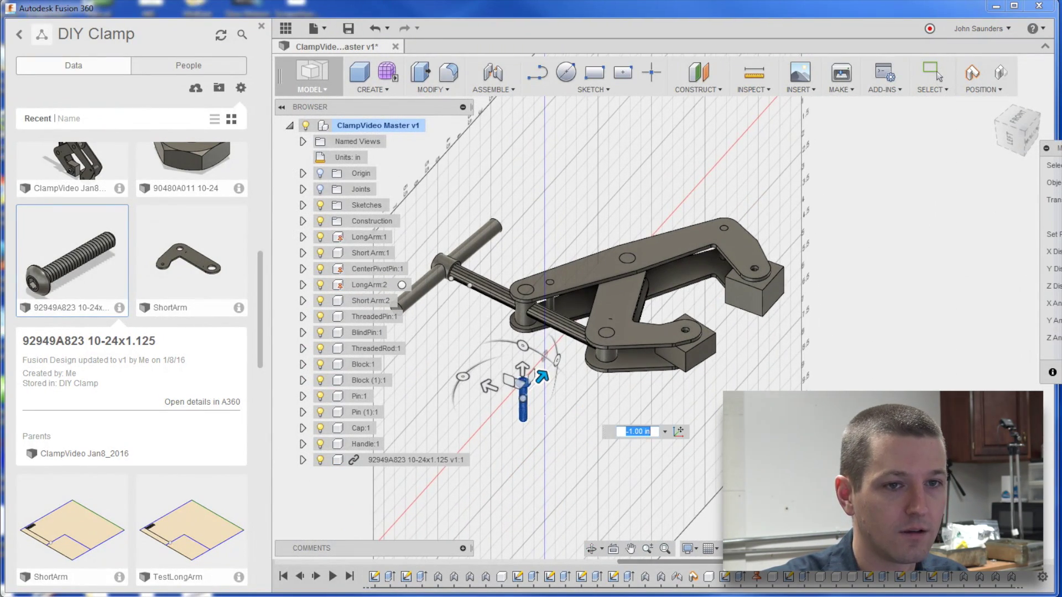
drag(1051, 149, 870, 155)
key(Return)
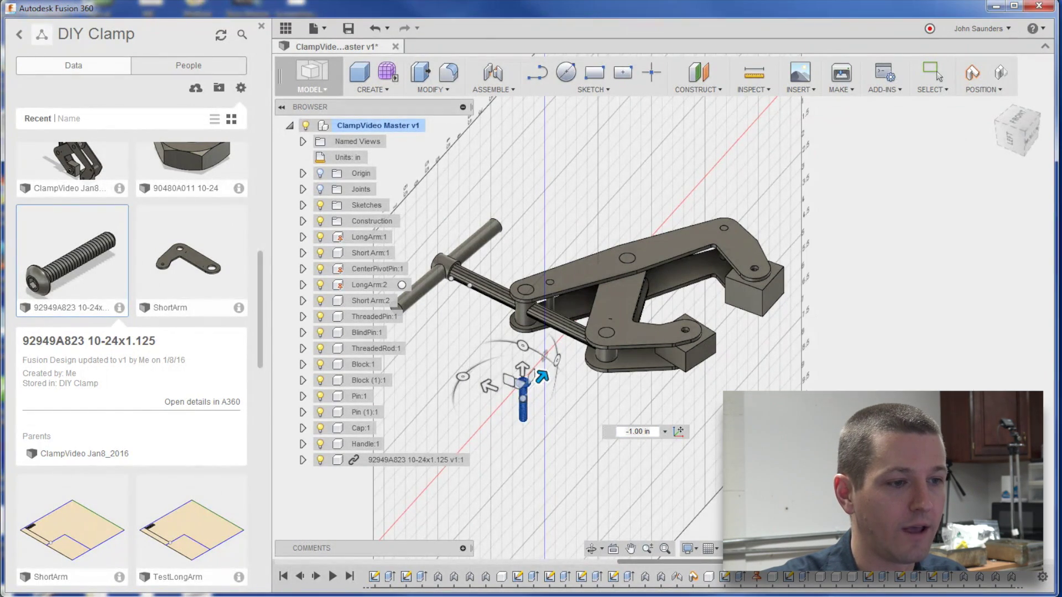
Start a joint and pick the screw-head centre as the first joint point.
click(630, 175)
key(j)
click(621, 344)
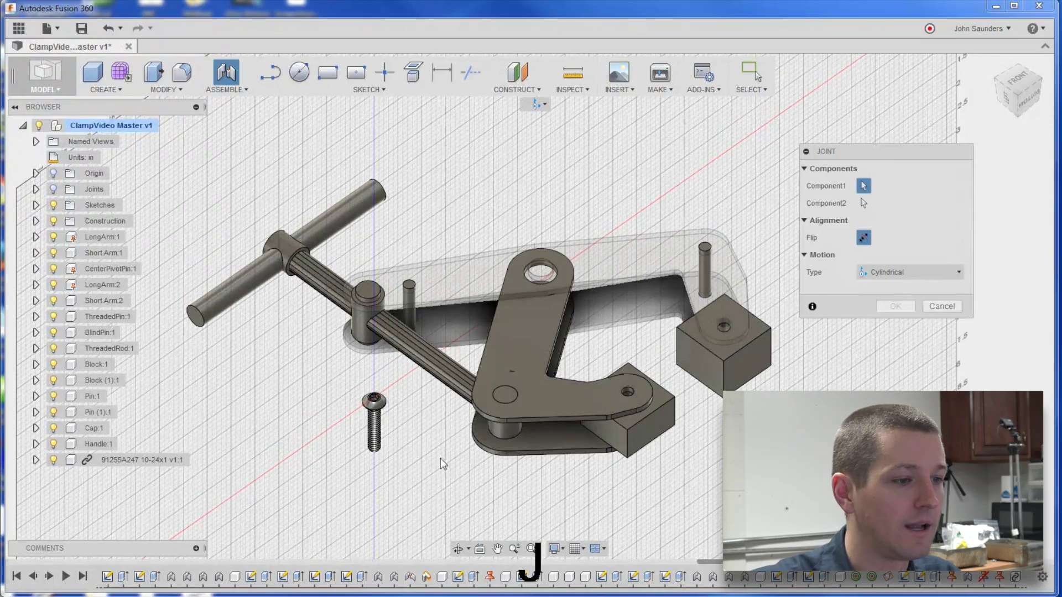
shift+middle_drag(414, 455, 412, 294)
scroll(409, 206, up, 8)
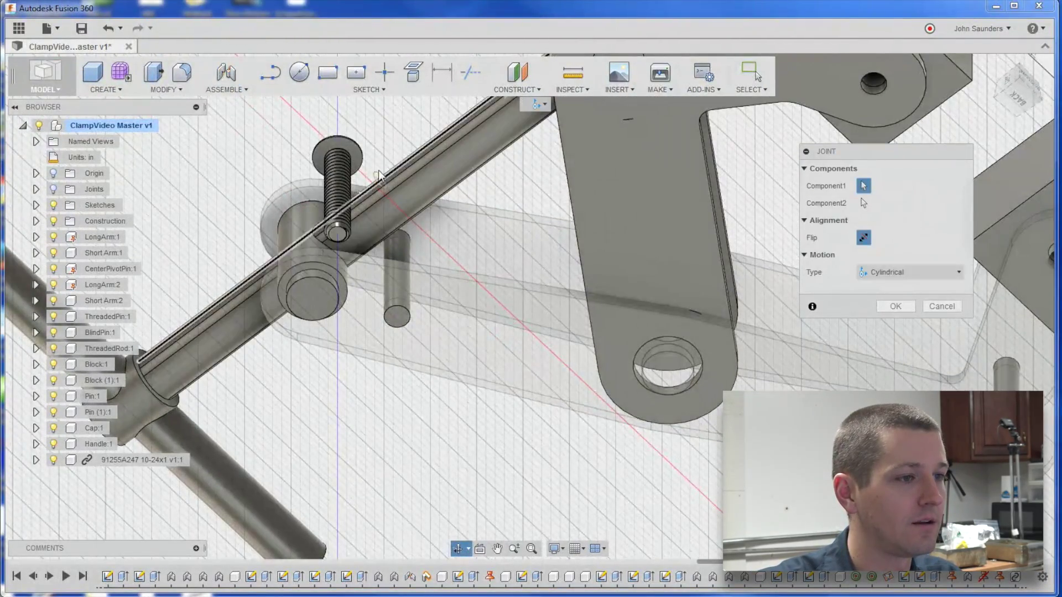
scroll(360, 155, up, 3)
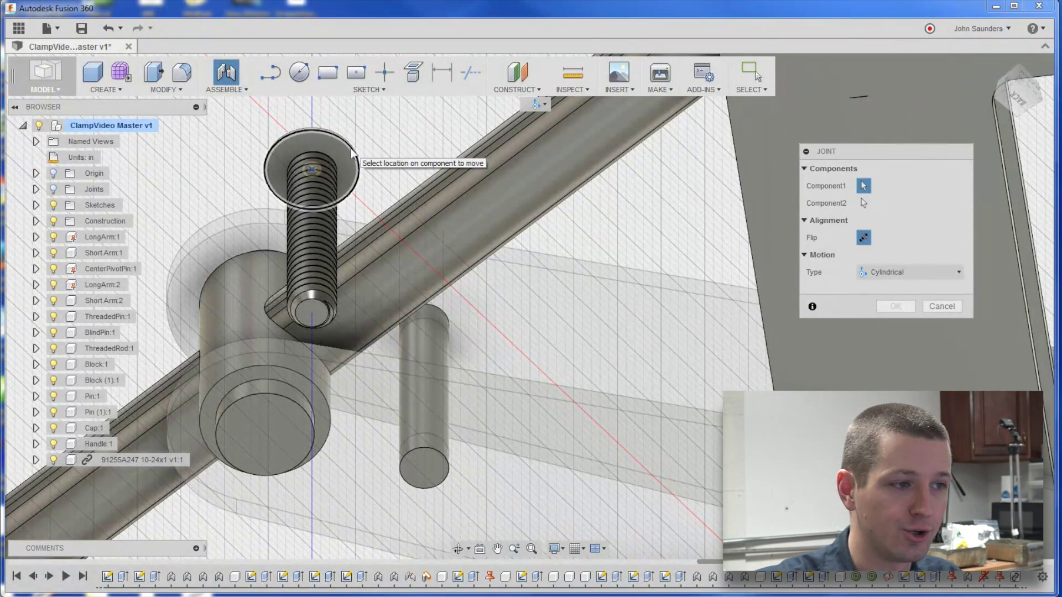
click(311, 168)
Set the joint motion to Revolute and snap the screw into the short arm's pin hole.
scroll(311, 168, down, 5)
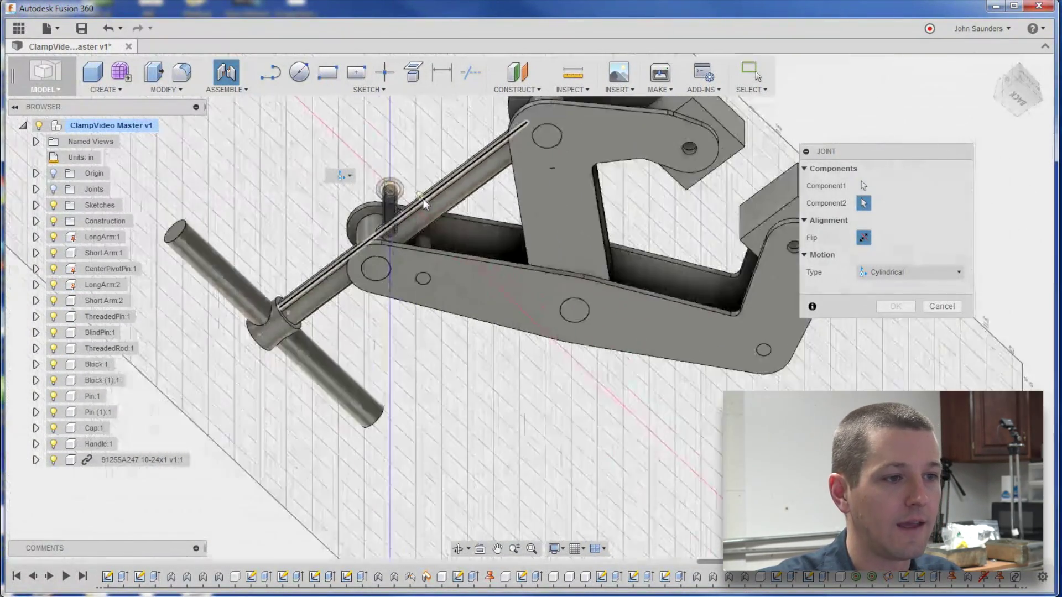
scroll(580, 422, down, 5)
shift+middle_drag(580, 422, 569, 493)
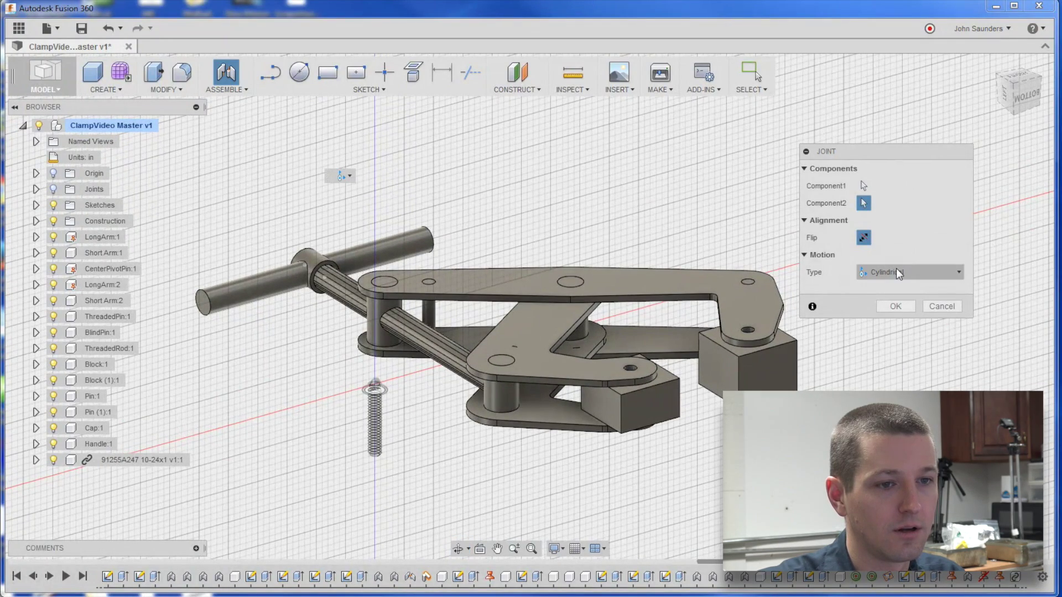
click(897, 272)
click(899, 307)
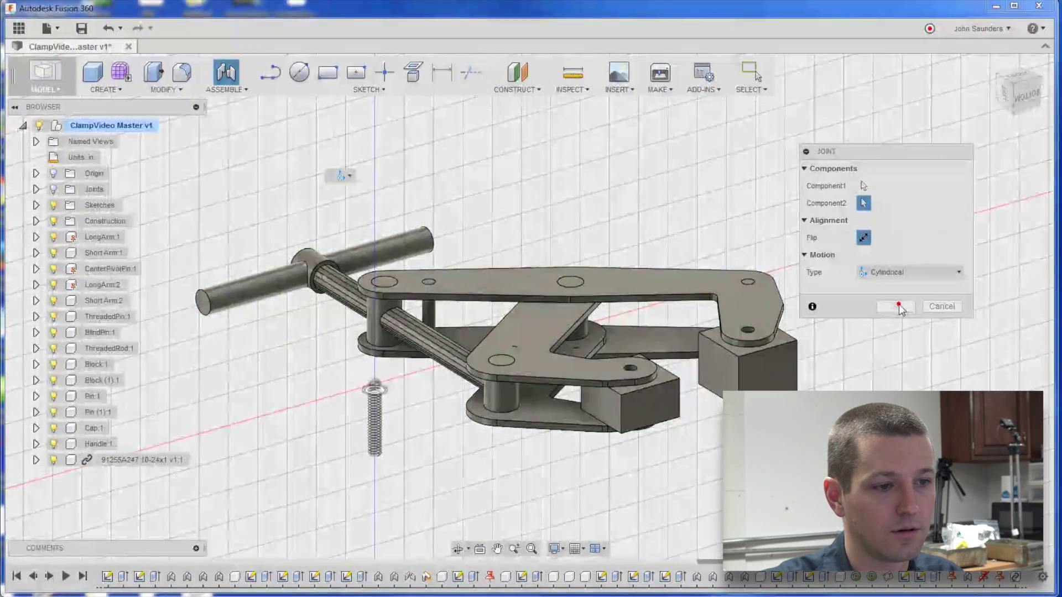
scroll(592, 375, up, 5)
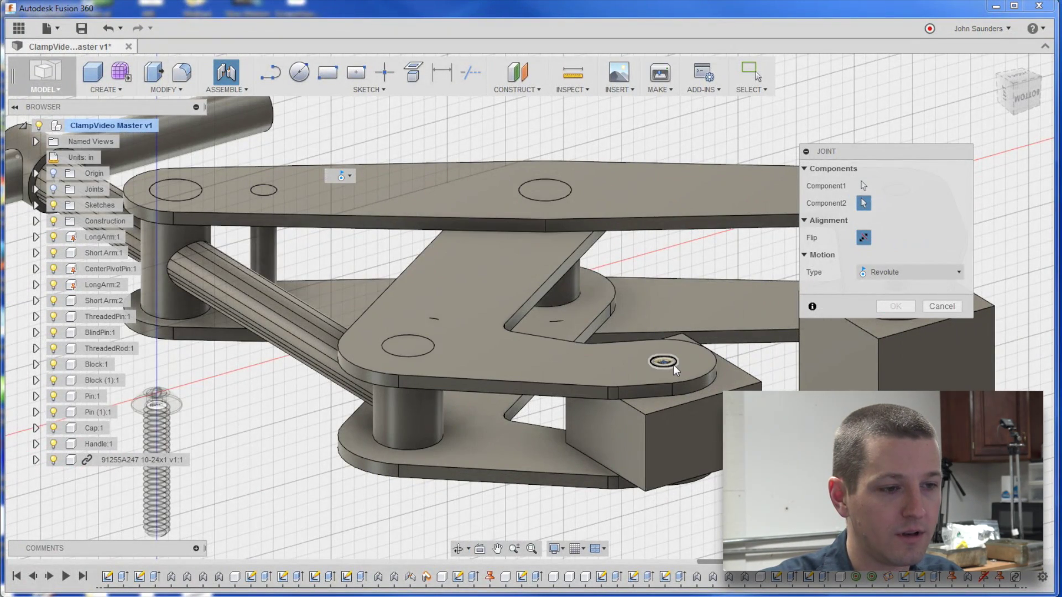
shift+middle_drag(672, 364, 620, 391)
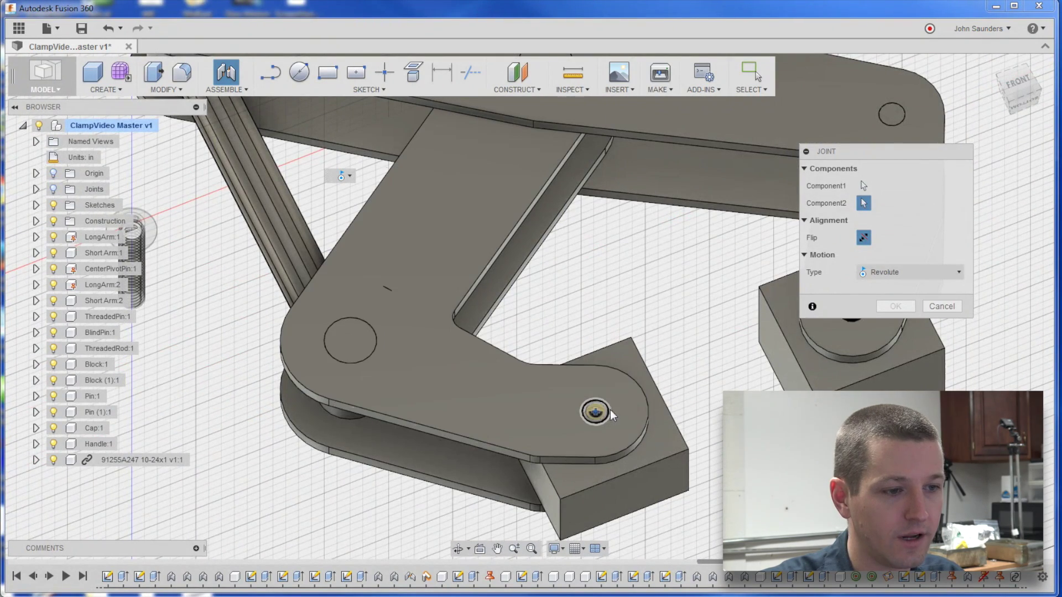
scroll(608, 416, up, 3)
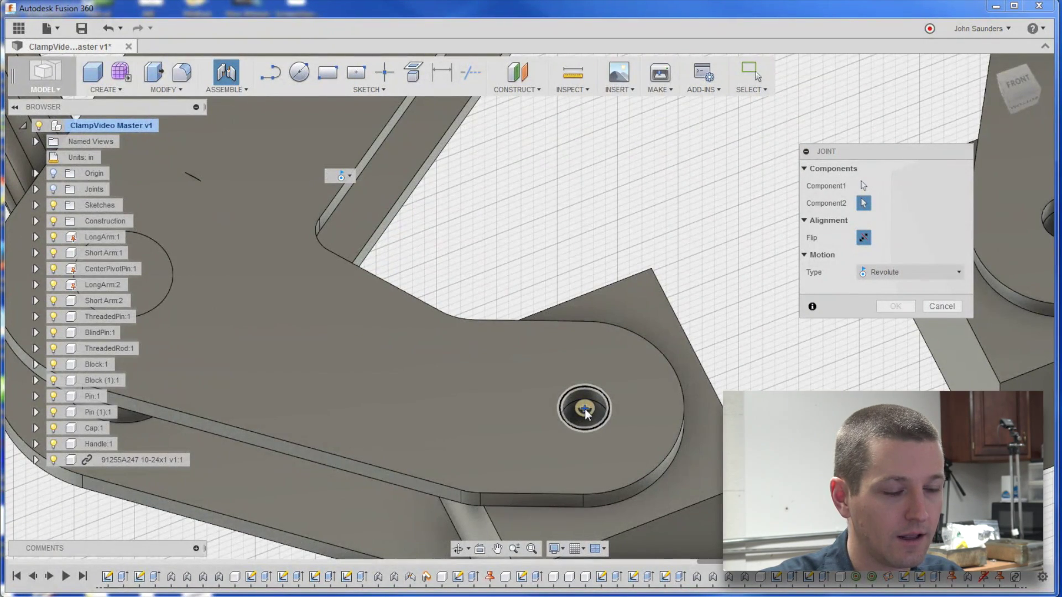
click(587, 408)
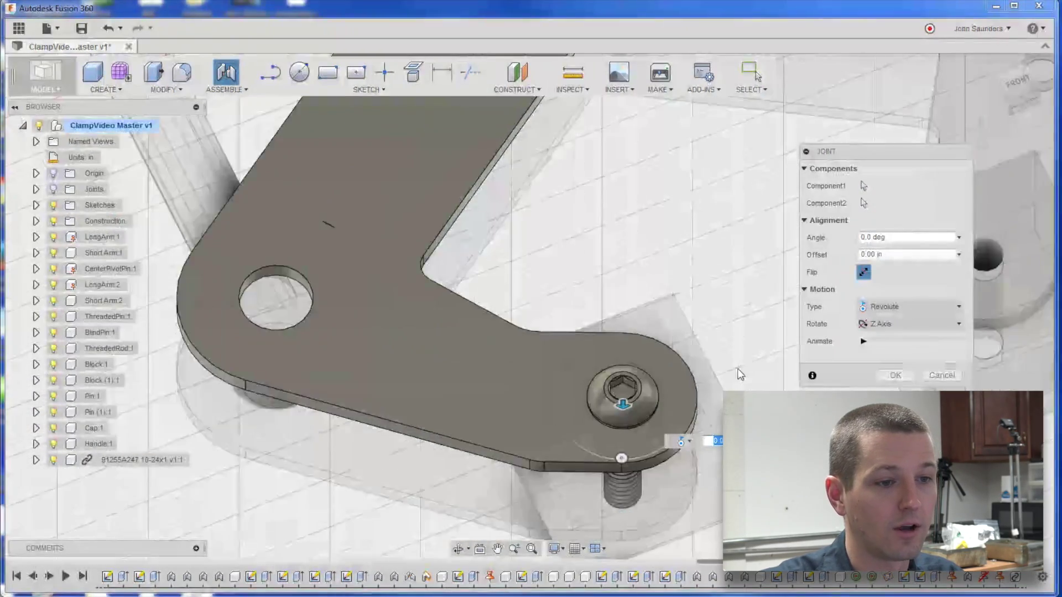
Orbit around and swing the clamp linkage to check the screw joint.
shift+middle_drag(740, 374, 763, 280)
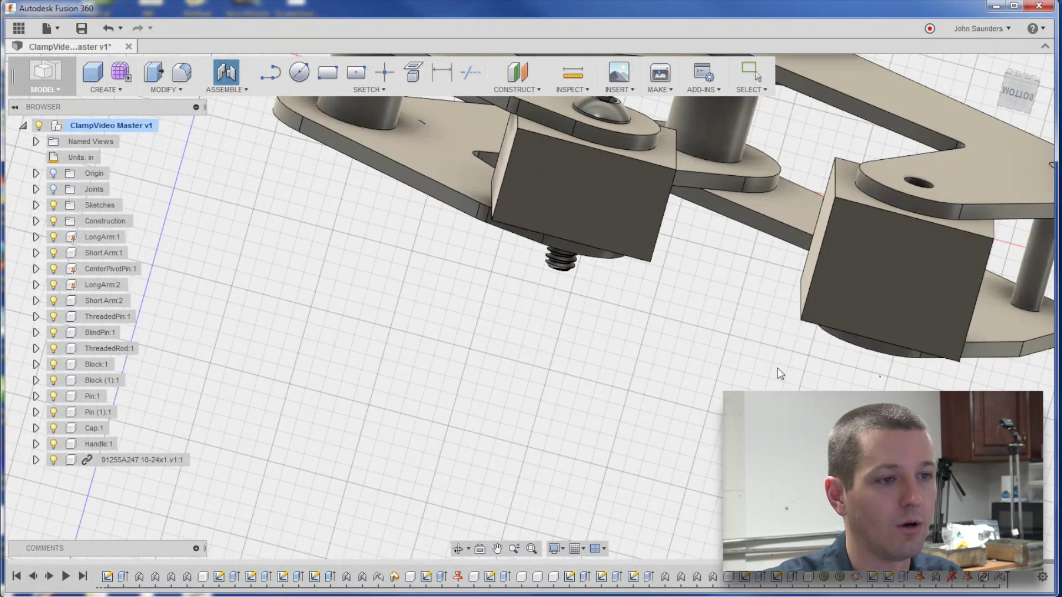
shift+middle_drag(780, 374, 626, 367)
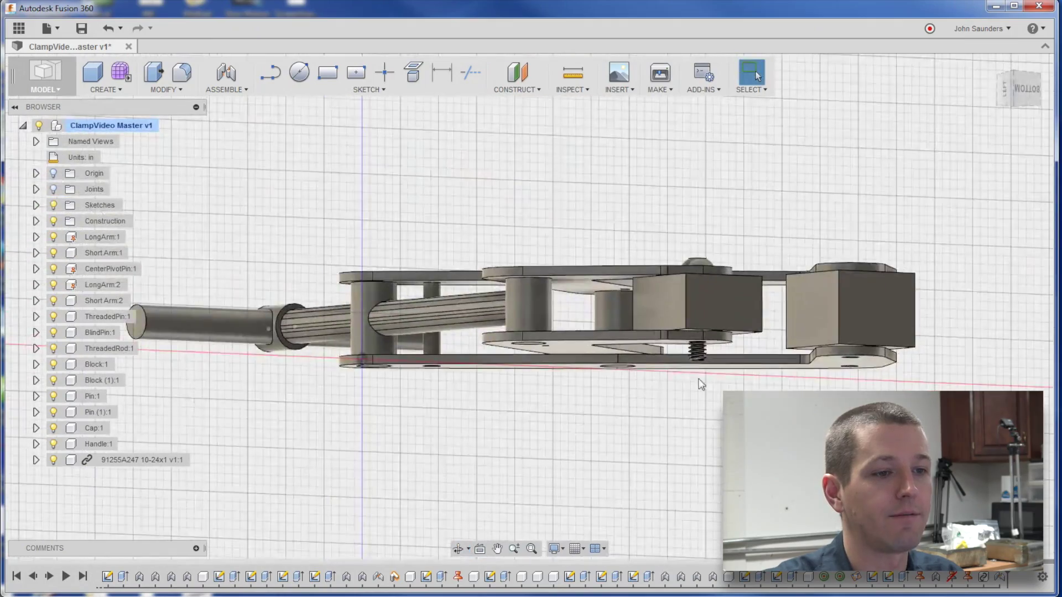
drag(596, 338, 572, 343)
shift+middle_drag(572, 343, 542, 276)
Insert the 90480A011 10-24 hex nut from the data panel into the design.
click(19, 28)
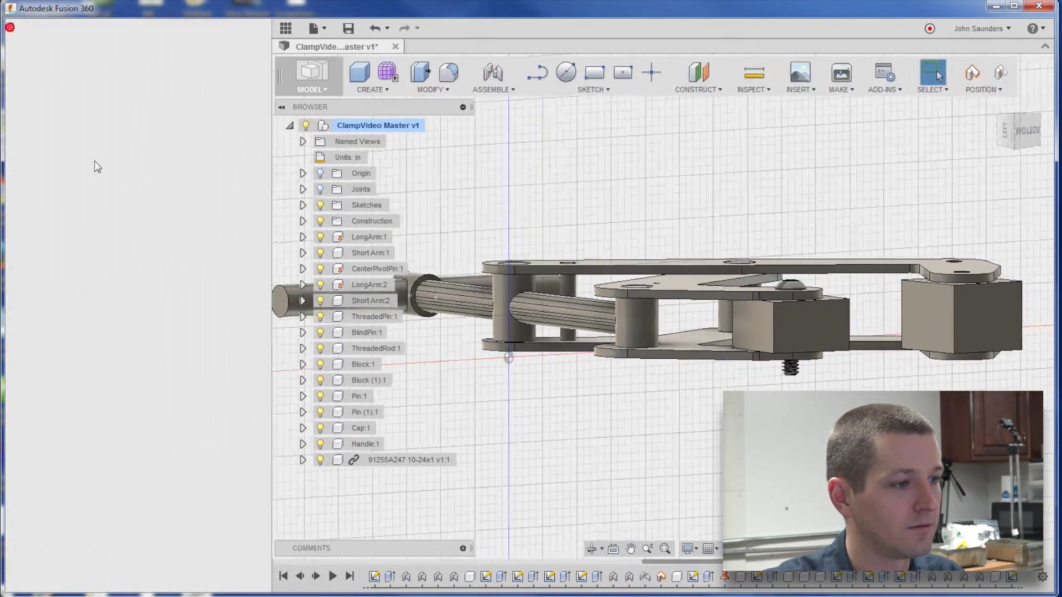
drag(260, 358, 252, 268)
right_click(203, 309)
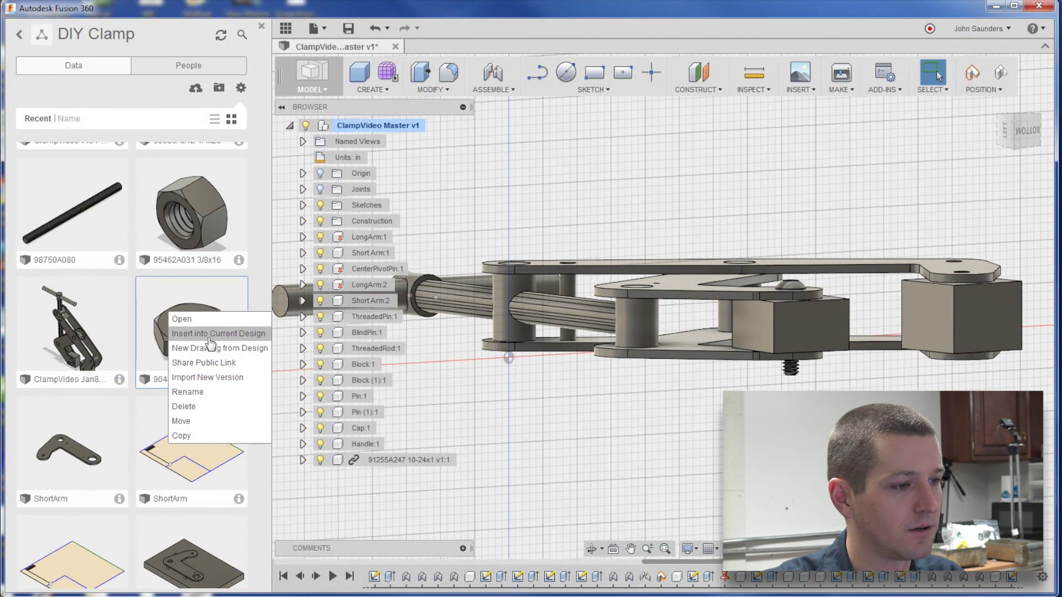
click(210, 335)
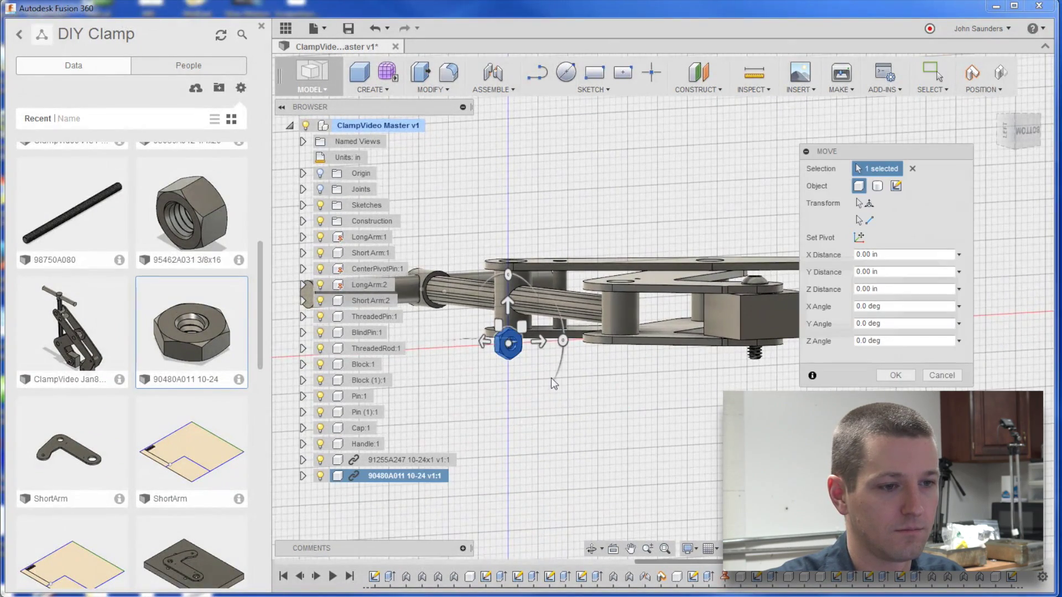
Rotate the hex nut 90° about X, confirm, and begin a joint without capturing positions.
shift+middle_drag(741, 239, 509, 297)
drag(488, 256, 558, 317)
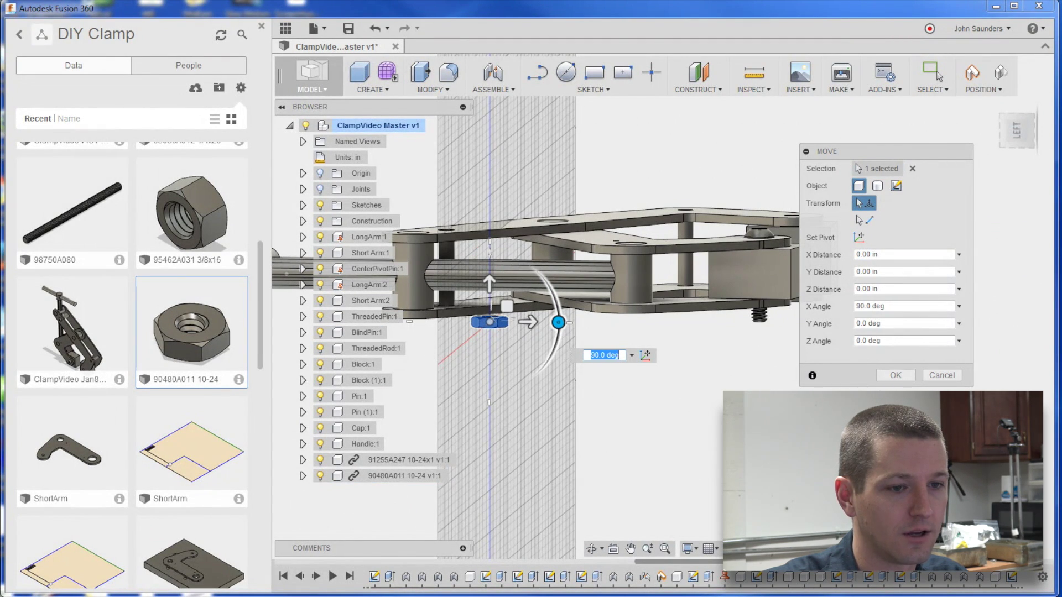
key(Return)
shift+middle_drag(635, 403, 559, 438)
key(j)
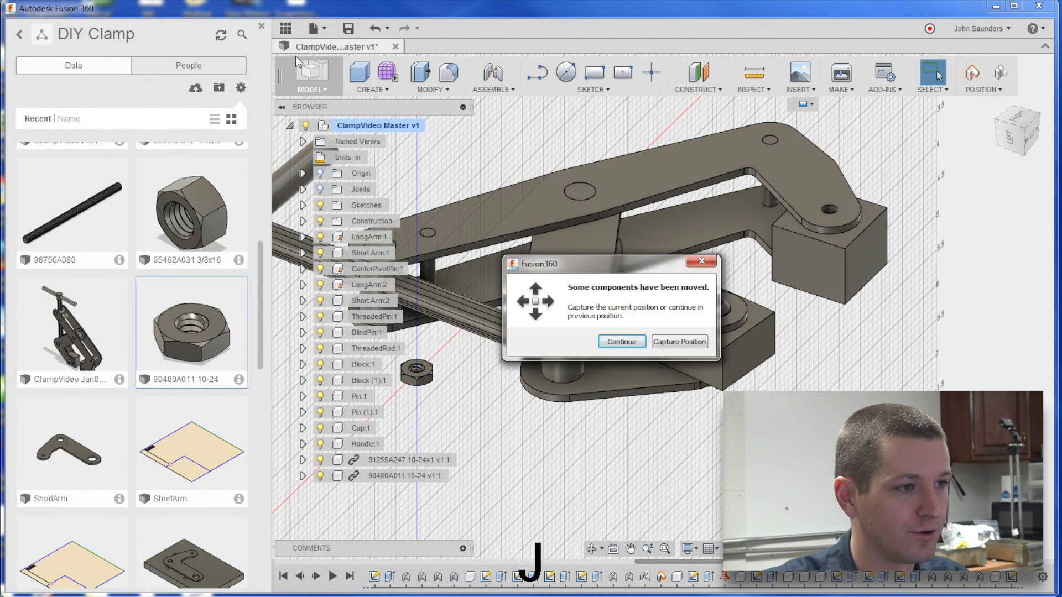
key(space)
Pick the hex nut as the joint's first component.
click(261, 26)
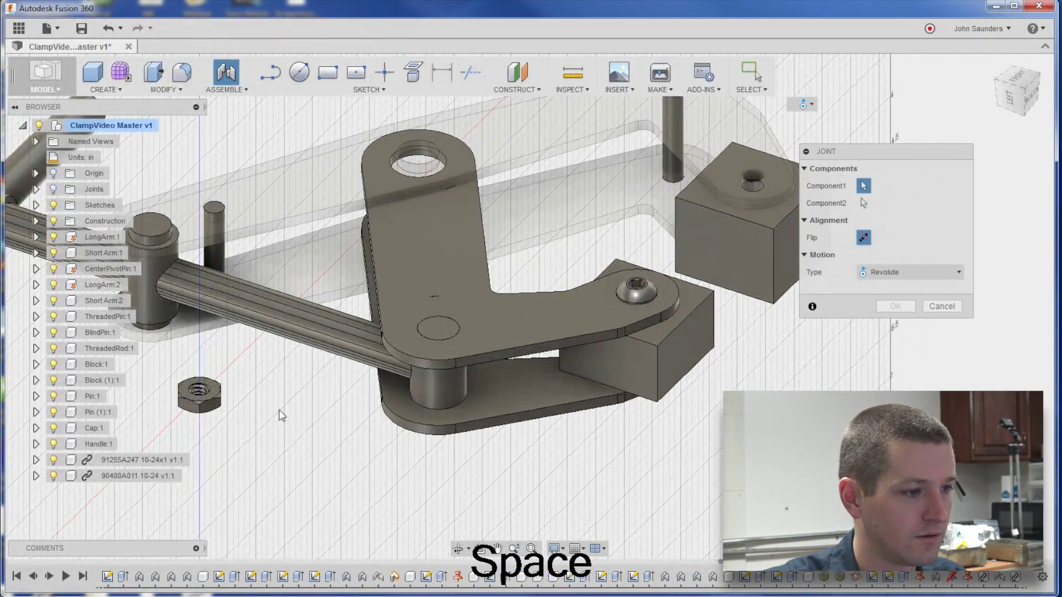
shift+middle_drag(279, 409, 393, 409)
scroll(337, 384, up, 5)
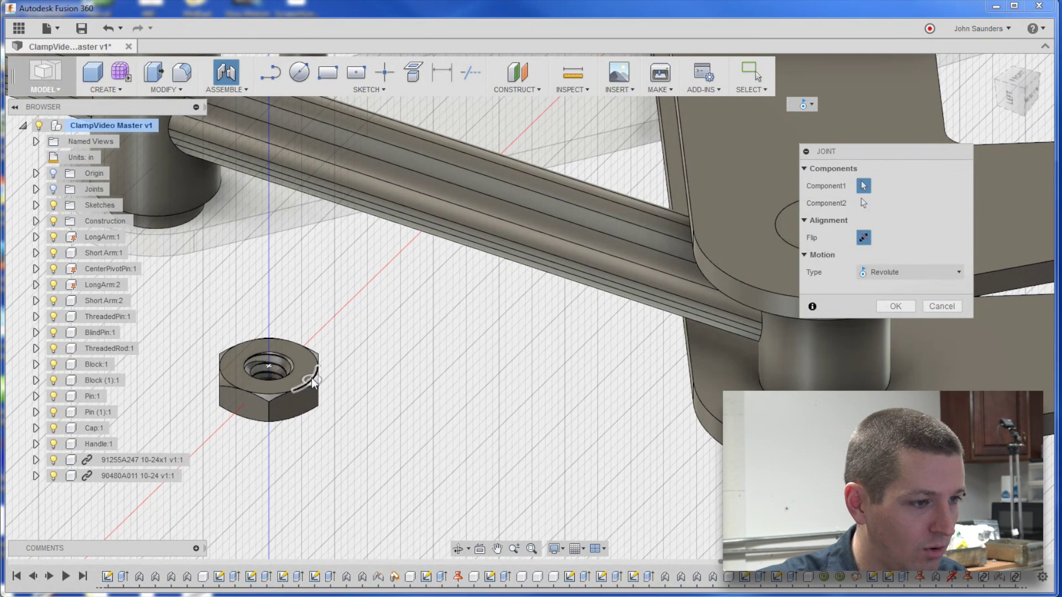
click(274, 365)
scroll(431, 409, down, 5)
Hide the button-head screw and snap the nut onto the short arm's hole centre.
shift+middle_drag(590, 474, 553, 268)
scroll(545, 210, up, 5)
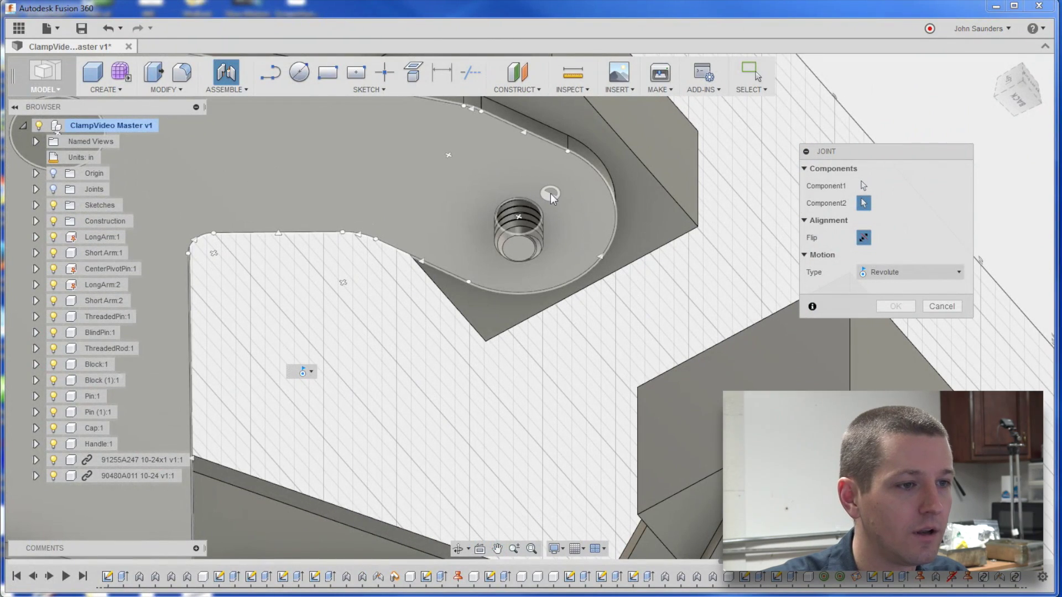
click(528, 225)
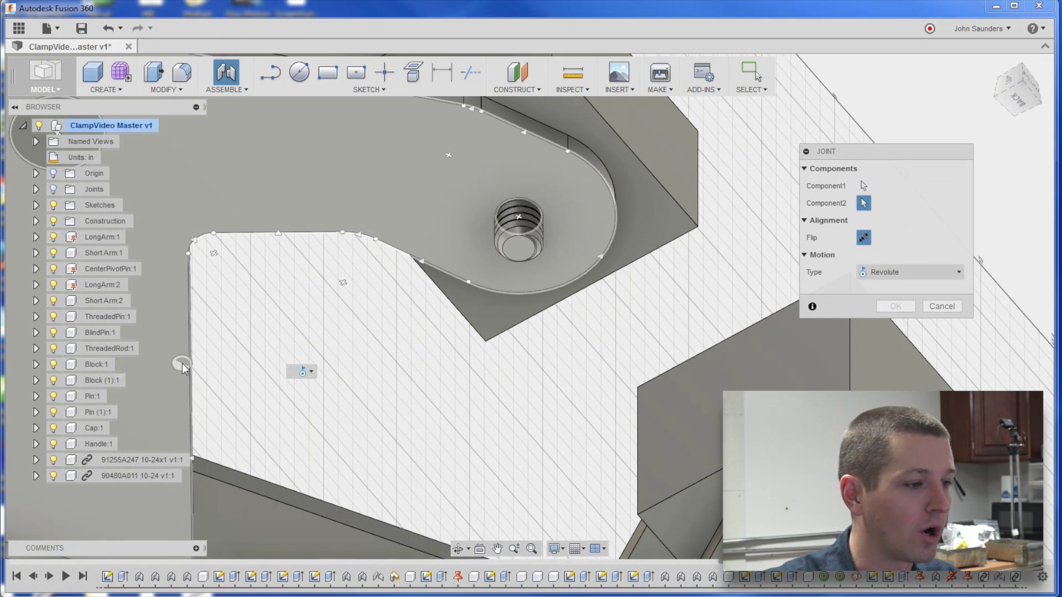
click(53, 460)
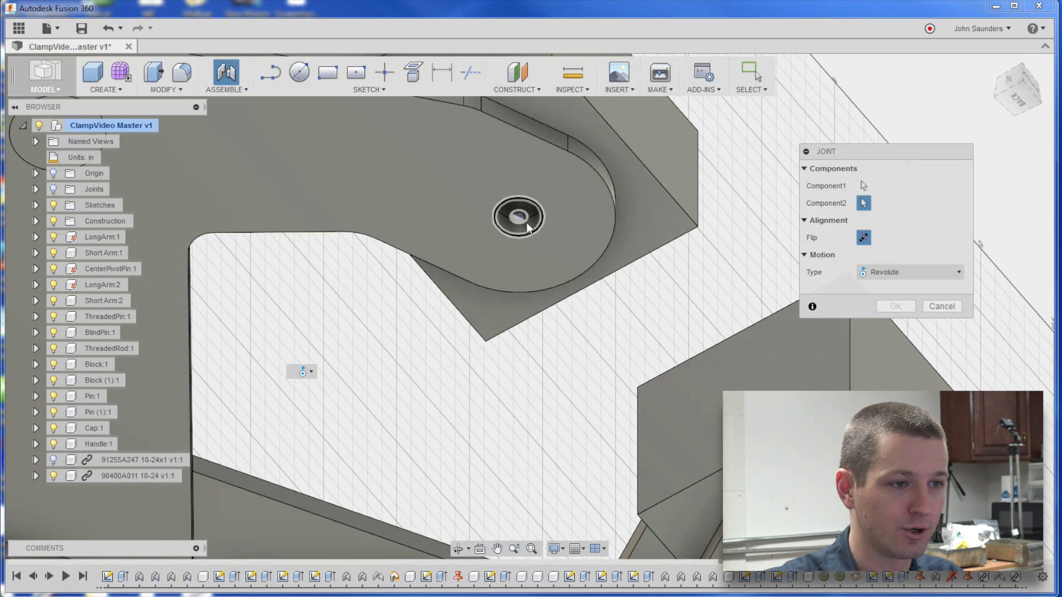
click(519, 219)
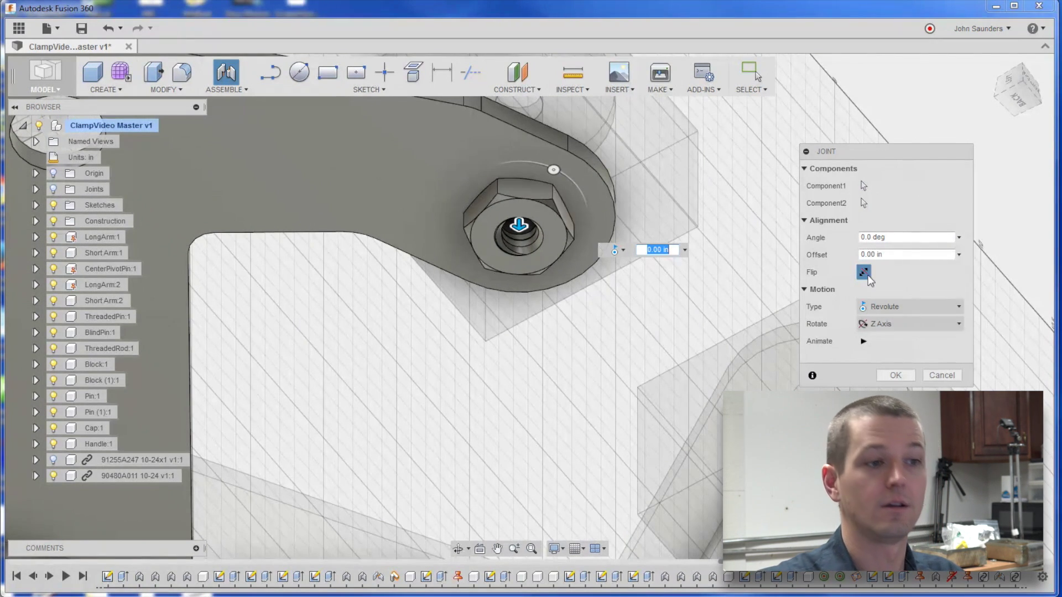
click(890, 374)
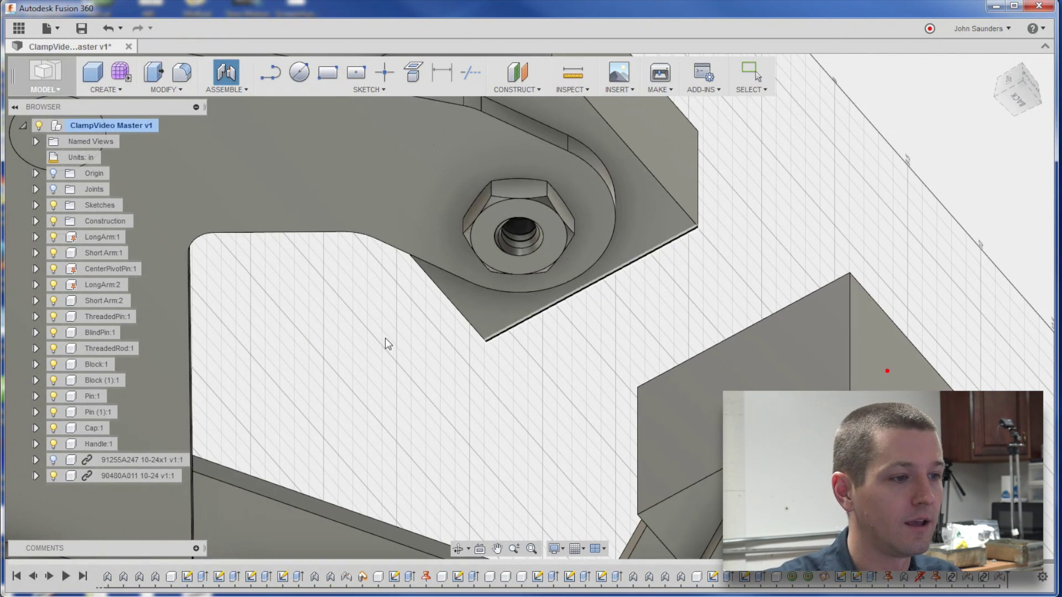
Orbit around the clamp, swing the short arm and block, and select the upper plain pin.
scroll(391, 350, down, 3)
shift+middle_drag(390, 351, 472, 417)
scroll(472, 417, up, 3)
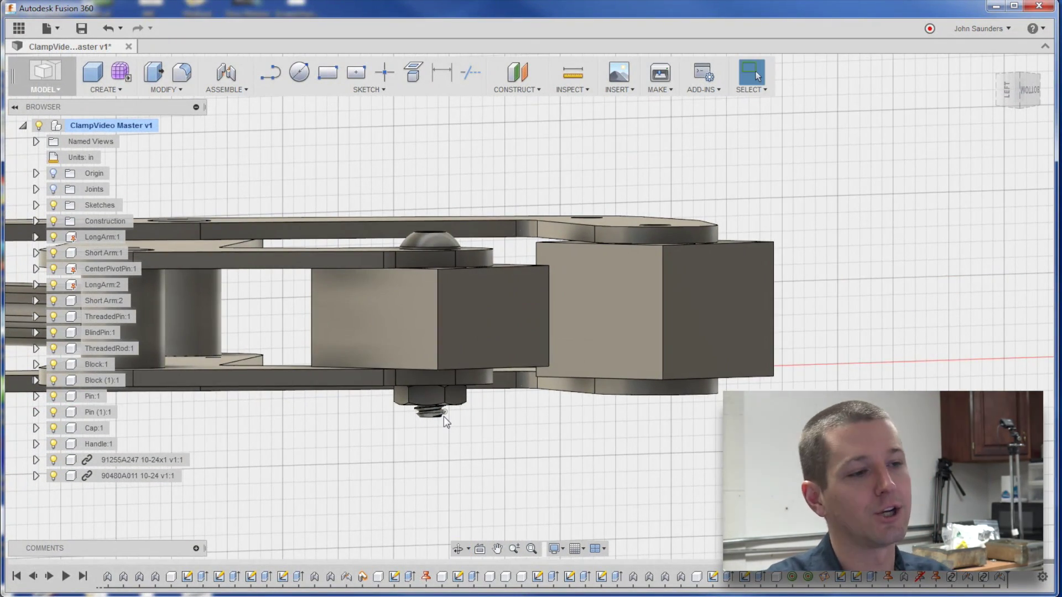
scroll(443, 417, down, 2)
shift+middle_drag(460, 313, 544, 383)
drag(543, 379, 523, 350)
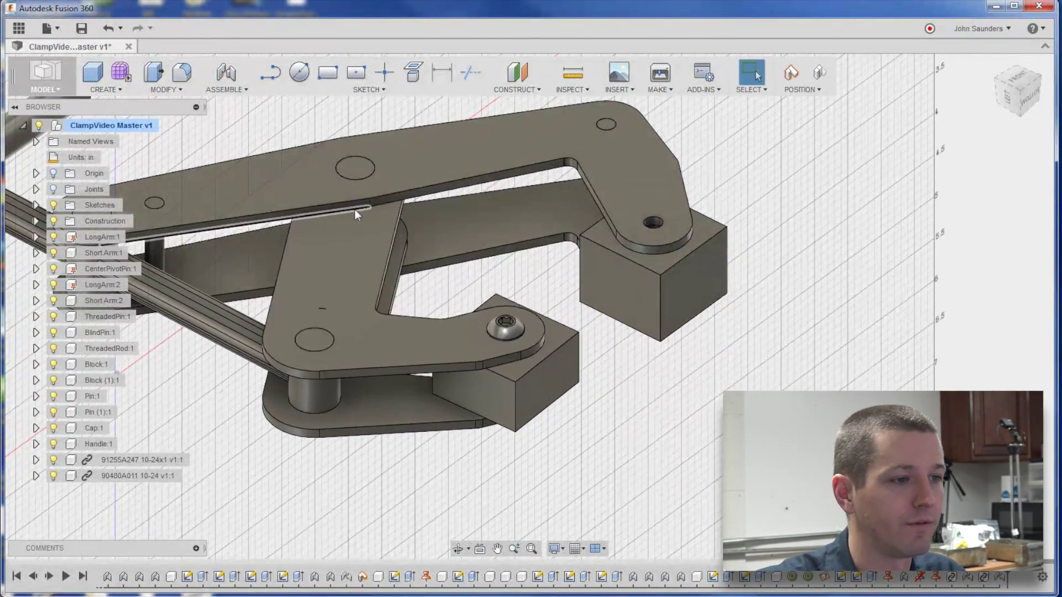
scroll(300, 284, down, 3)
click(300, 284)
shift+middle_drag(300, 285, 358, 231)
scroll(358, 231, up, 2)
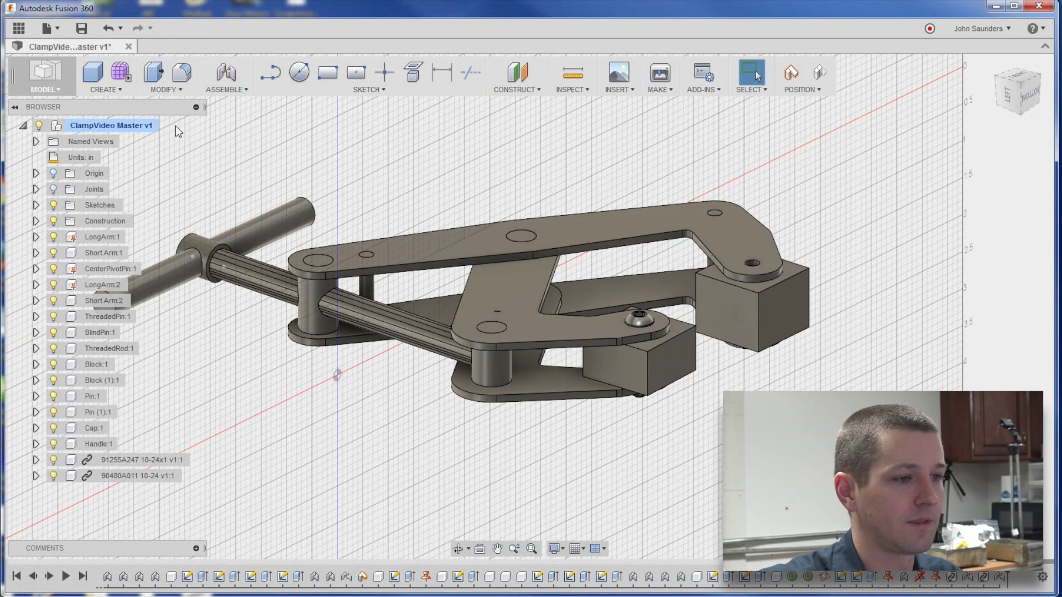
Replace the upper pin with a 92949A823 10-24x1.125 bolt jointed into the top hole.
key(Delete)
click(18, 28)
click(191, 196)
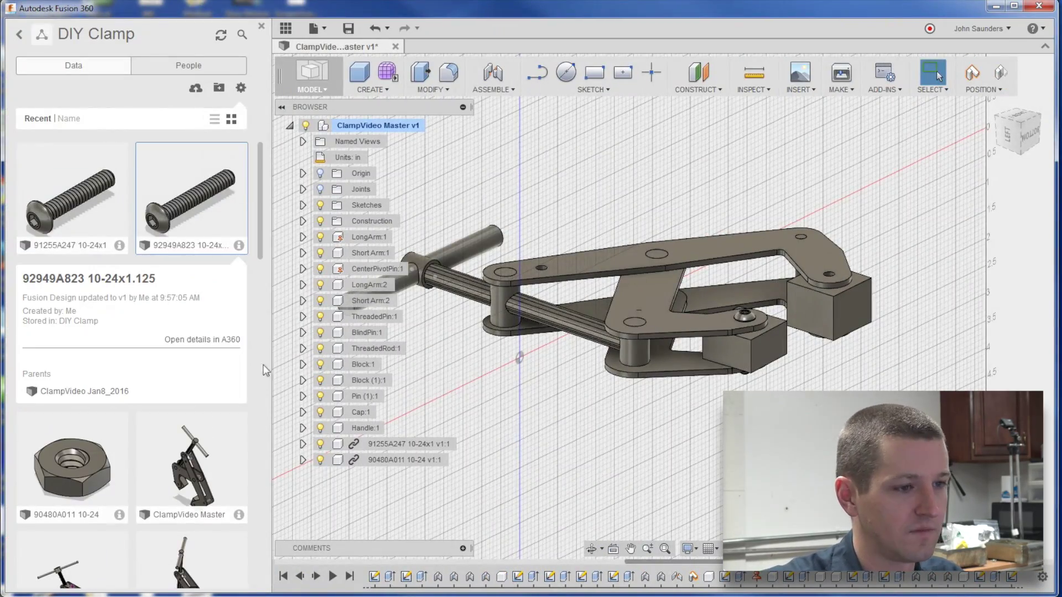
drag(192, 196, 687, 256)
click(19, 28)
key(j)
scroll(362, 173, up, 5)
key(space)
scroll(442, 249, down, 5)
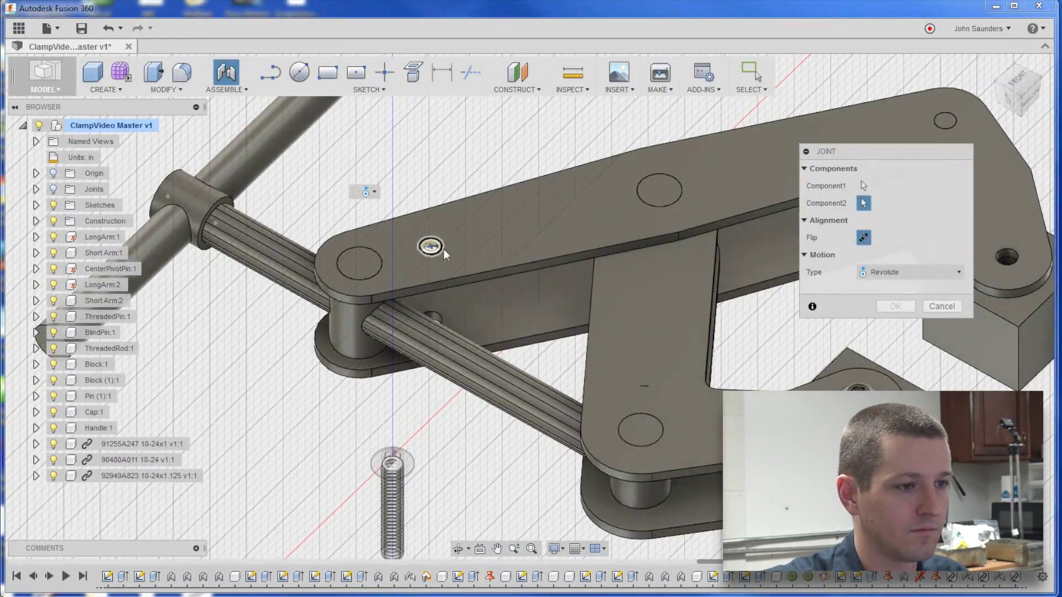
key(Return)
Replace the lower pin with a second 10-24x1.125 bolt and joint it in place.
click(98, 396)
key(Delete)
key(space)
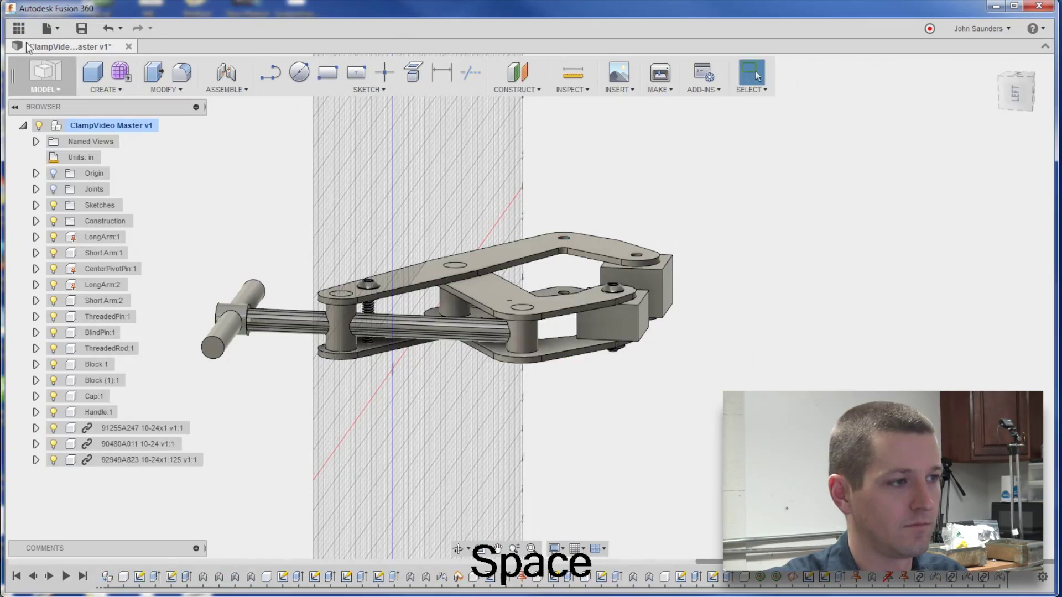
click(19, 28)
click(262, 28)
key(j)
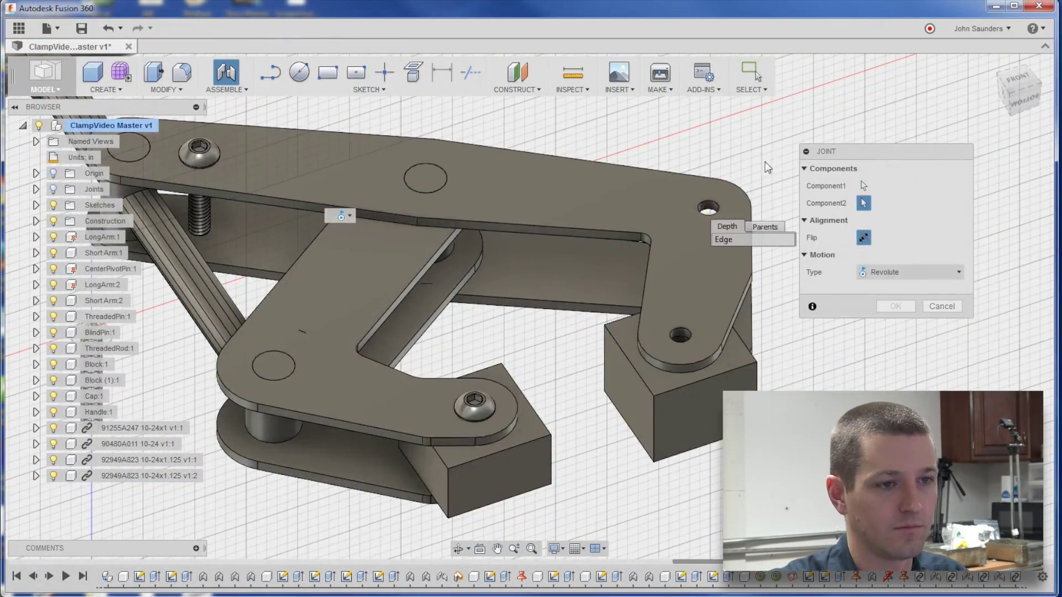
key(Return)
shift+middle_drag(354, 376, 421, 375)
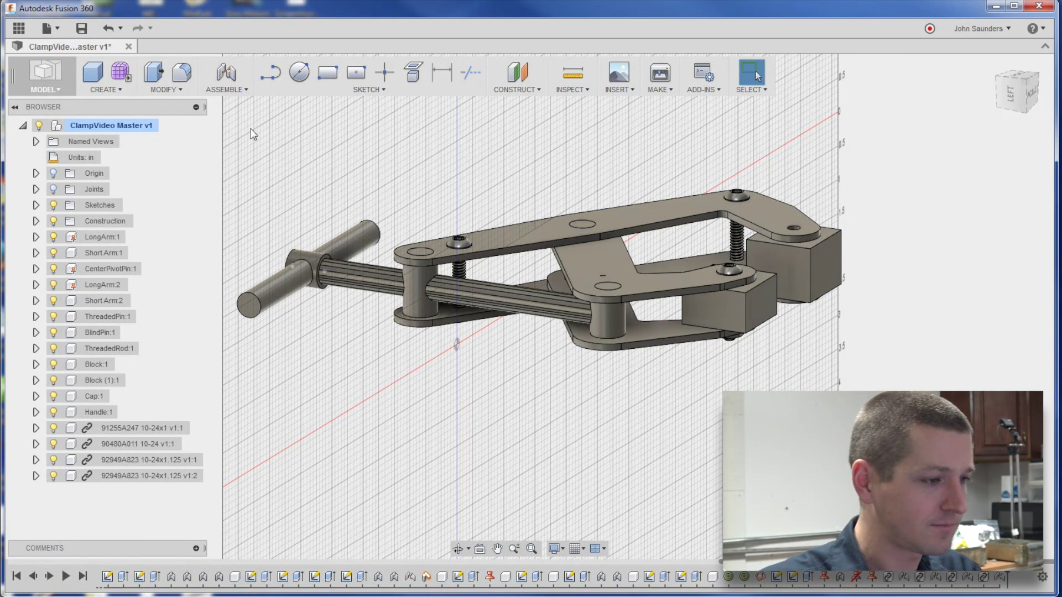
Break links on the button-head screw, the 90480A011 hex nut, and both 92949A823 screws.
right_click(121, 427)
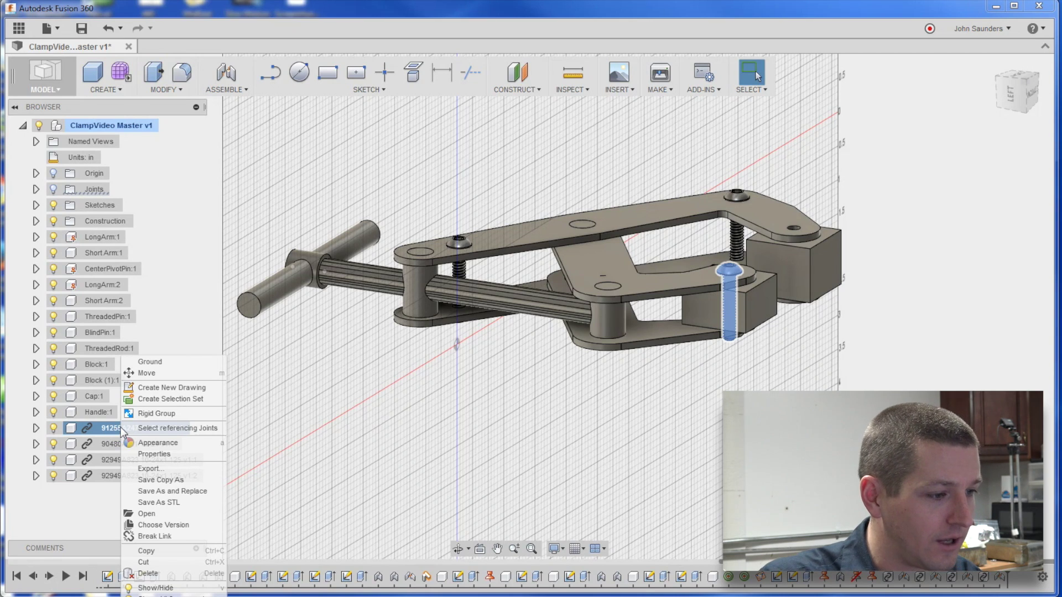
click(156, 536)
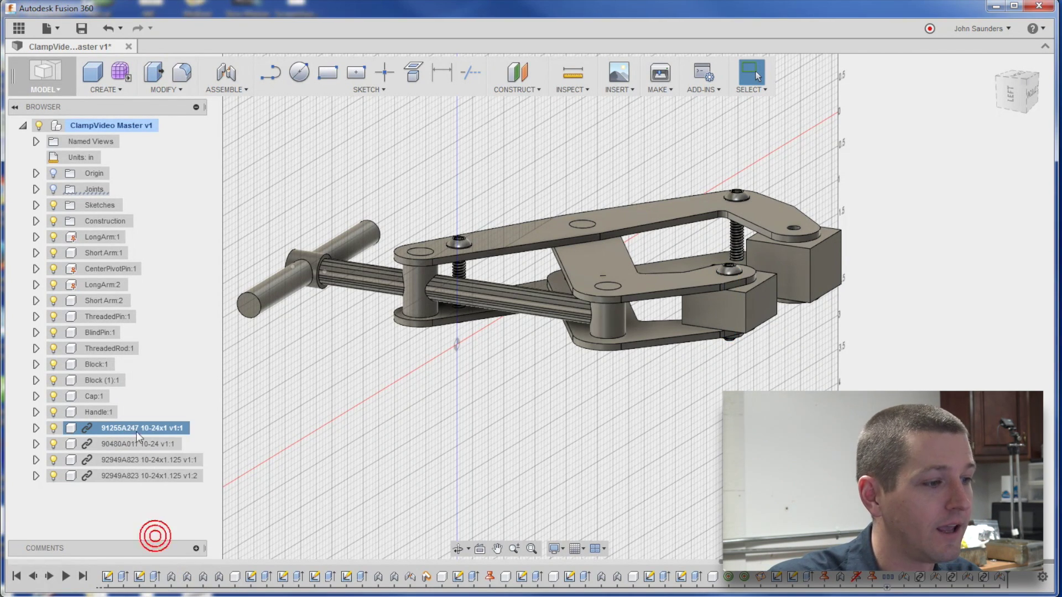
right_click(125, 439)
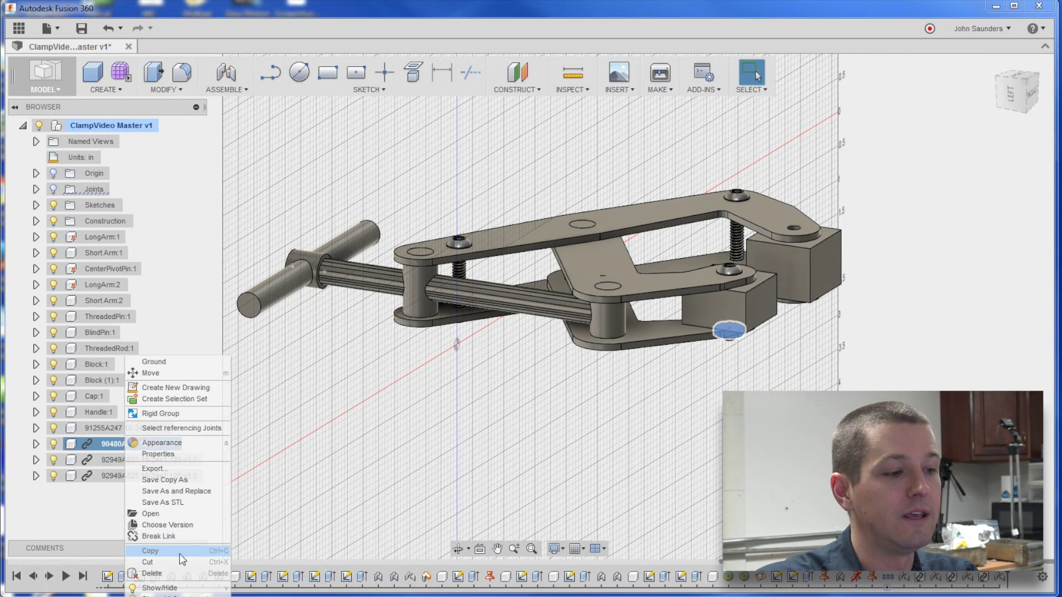
click(156, 536)
right_click(127, 460)
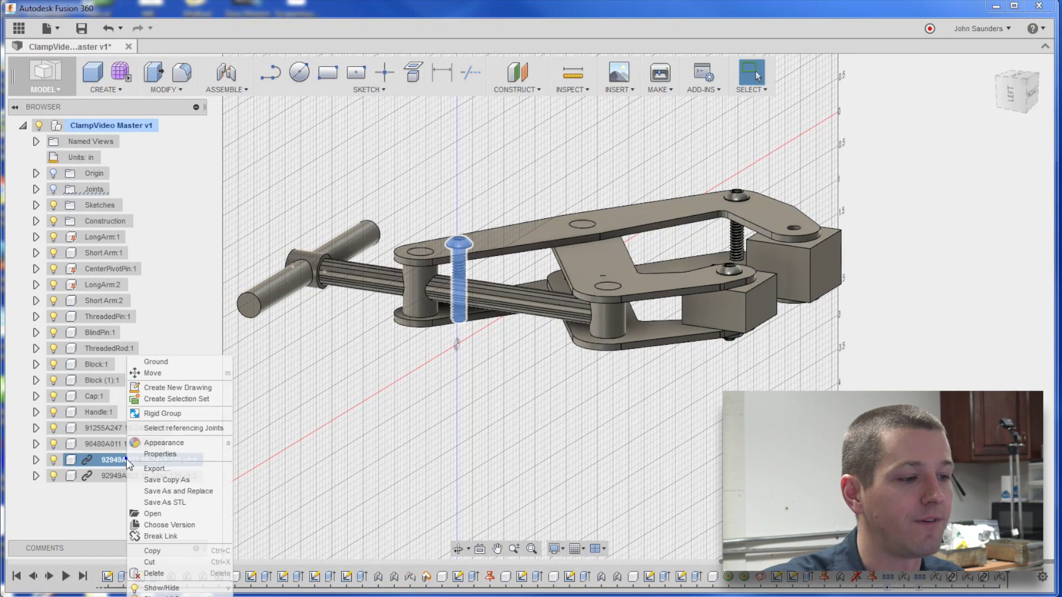
click(152, 539)
right_click(105, 476)
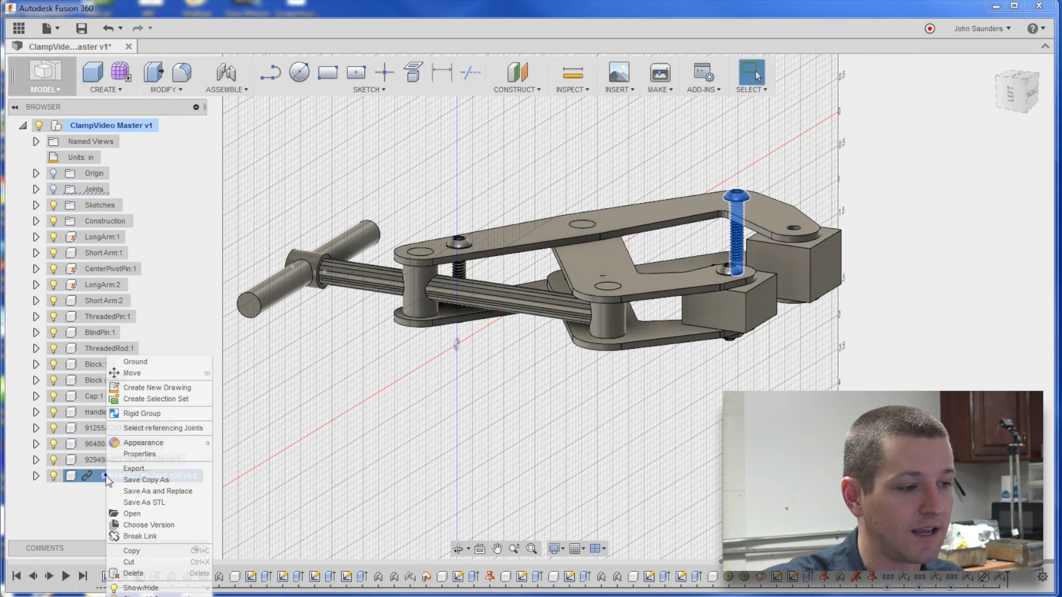
click(156, 537)
shift+middle_drag(387, 403, 416, 408)
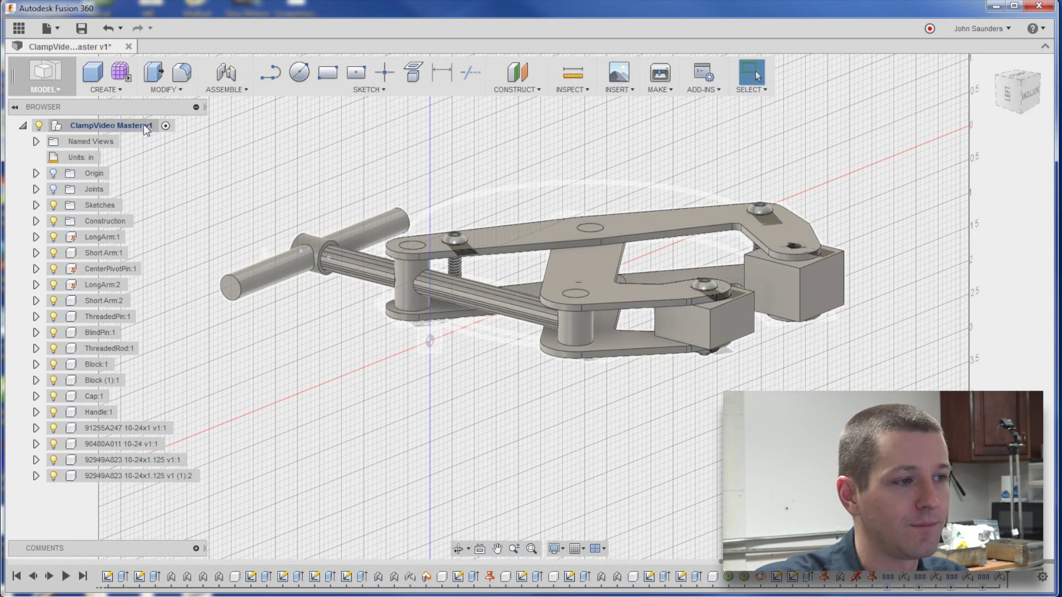
Add a new component under the root, rename it 'Spacer', and activate it.
right_click(142, 125)
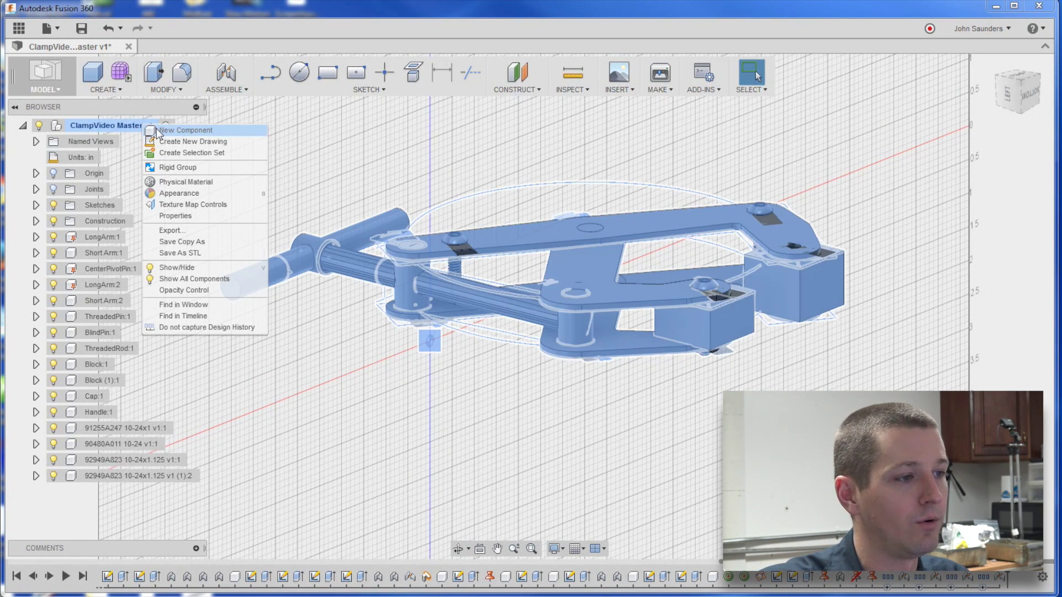
click(157, 132)
double_click(111, 492)
text(S)
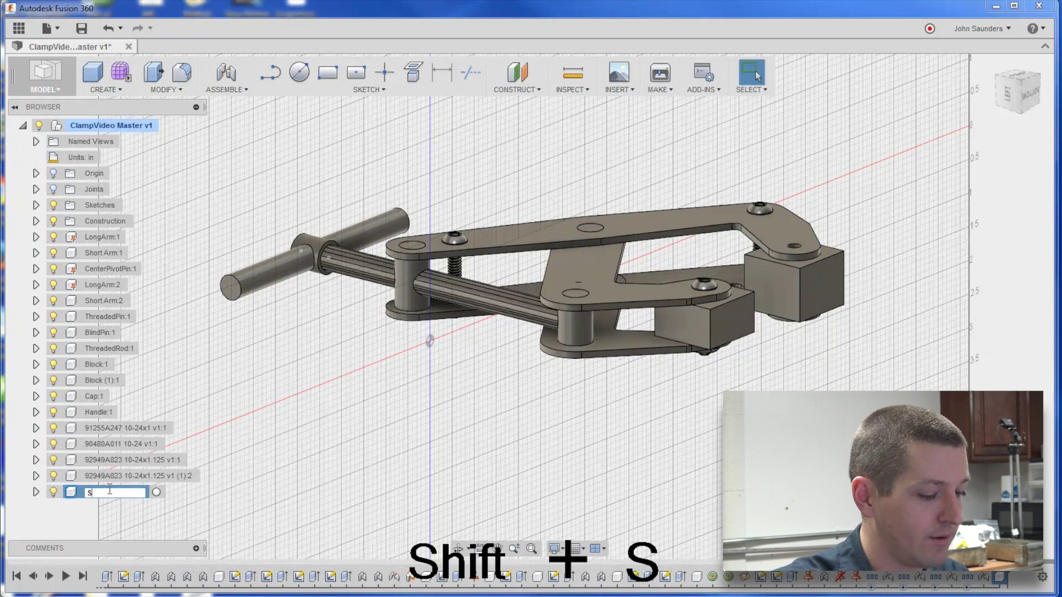
text(pacer)
key(Return)
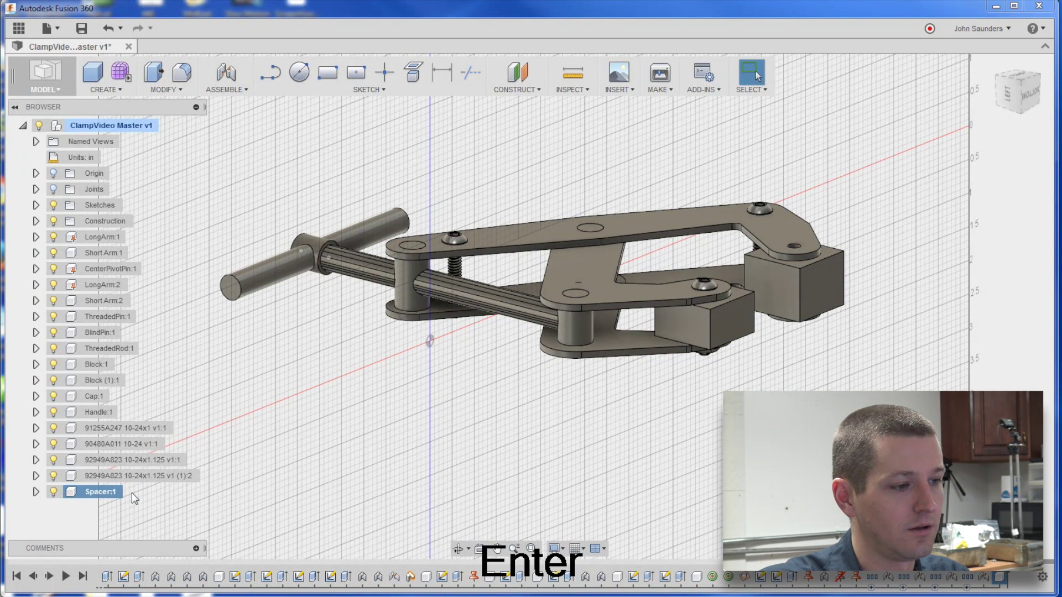
click(130, 491)
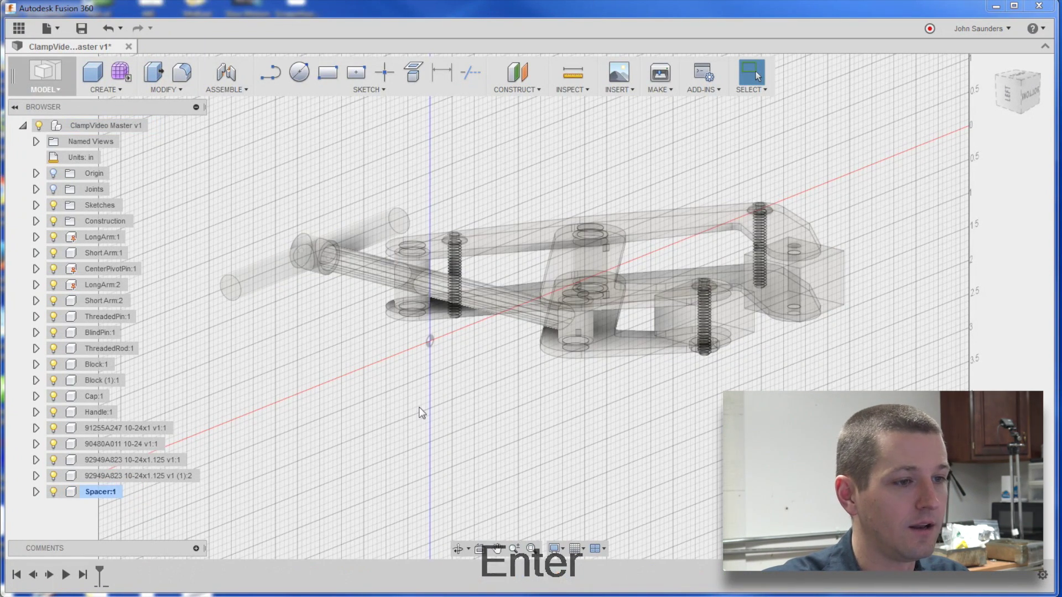
key(c)
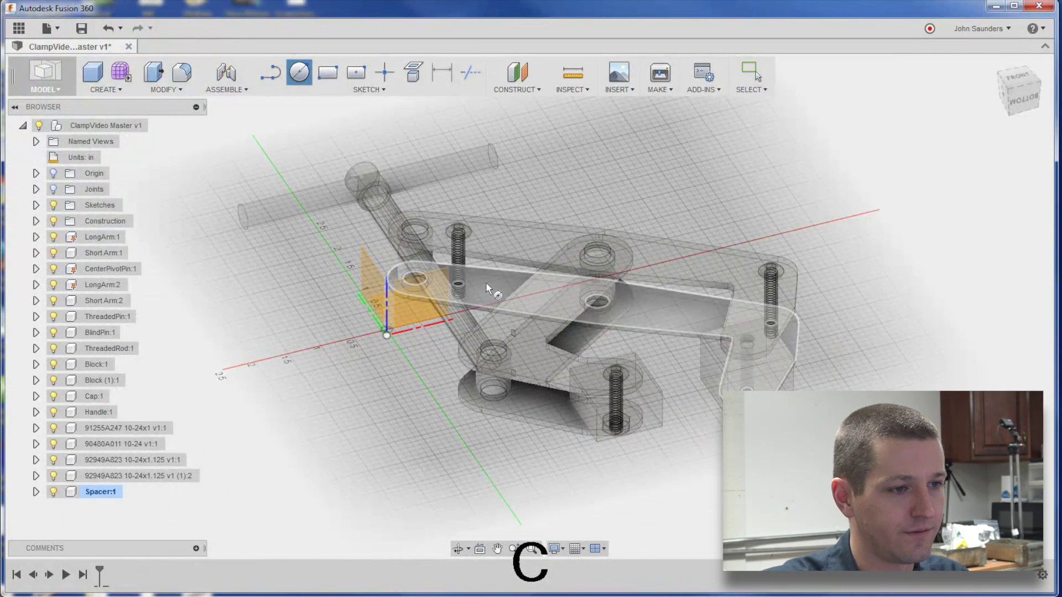
Sketch a circle around the screw hole on the arm face, dimensioned 0.205 in diameter.
click(487, 287)
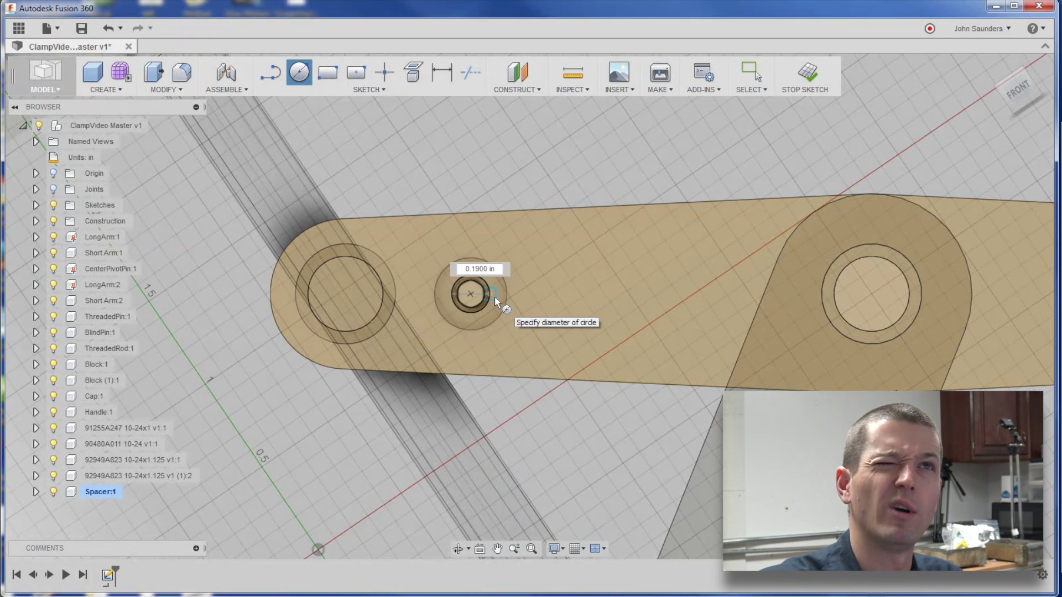
key(Delete)
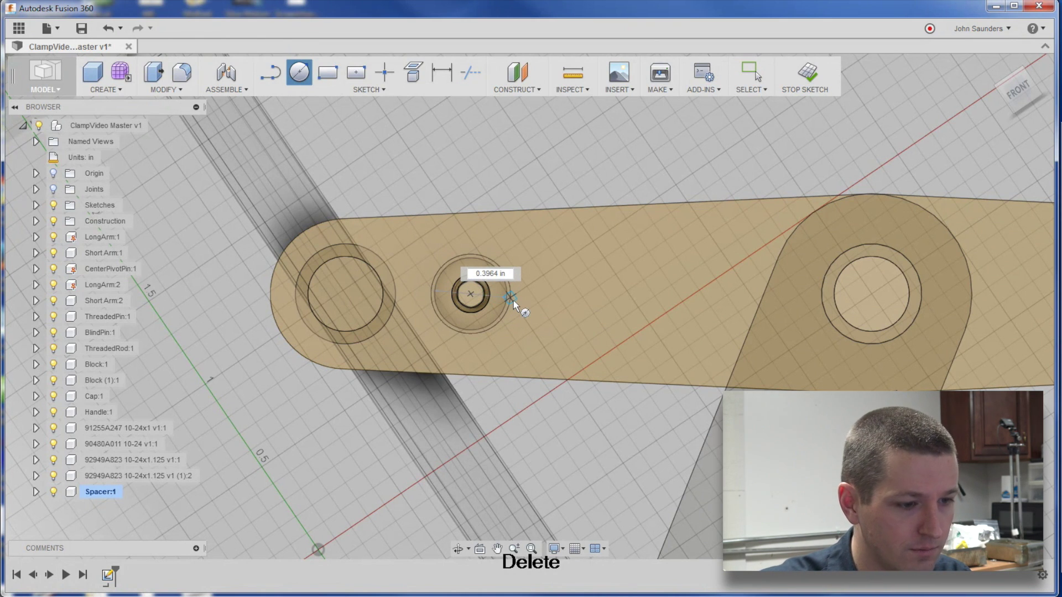
key(Tab)
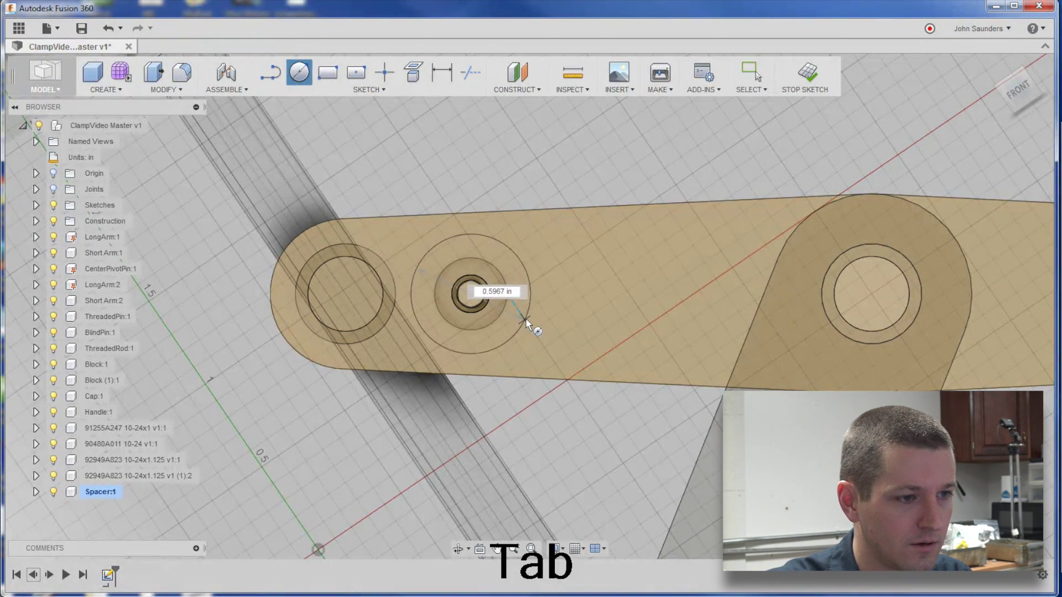
click(525, 320)
key(d)
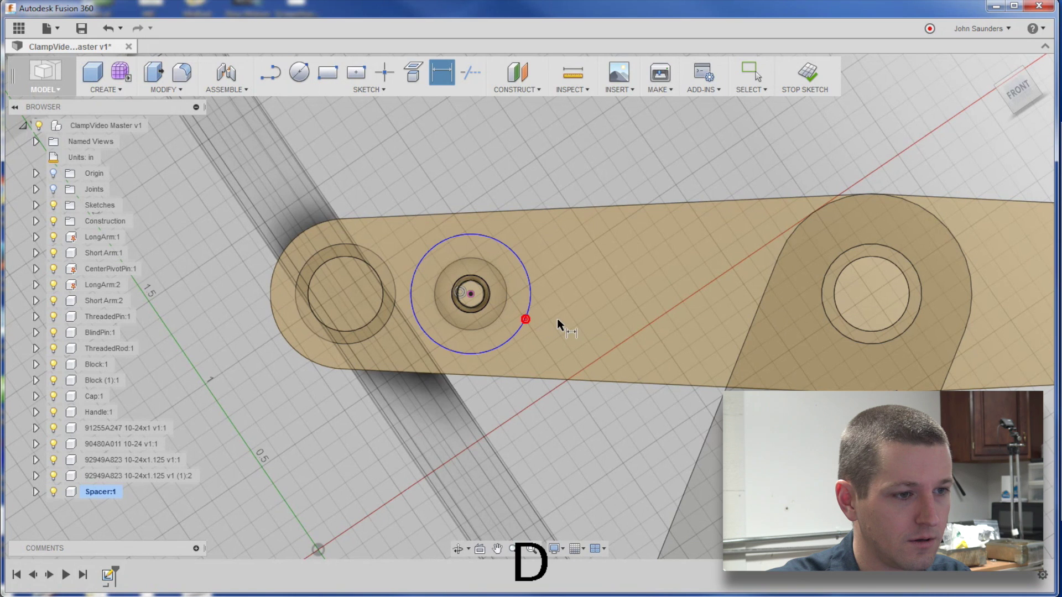
click(526, 313)
click(547, 318)
text(2)
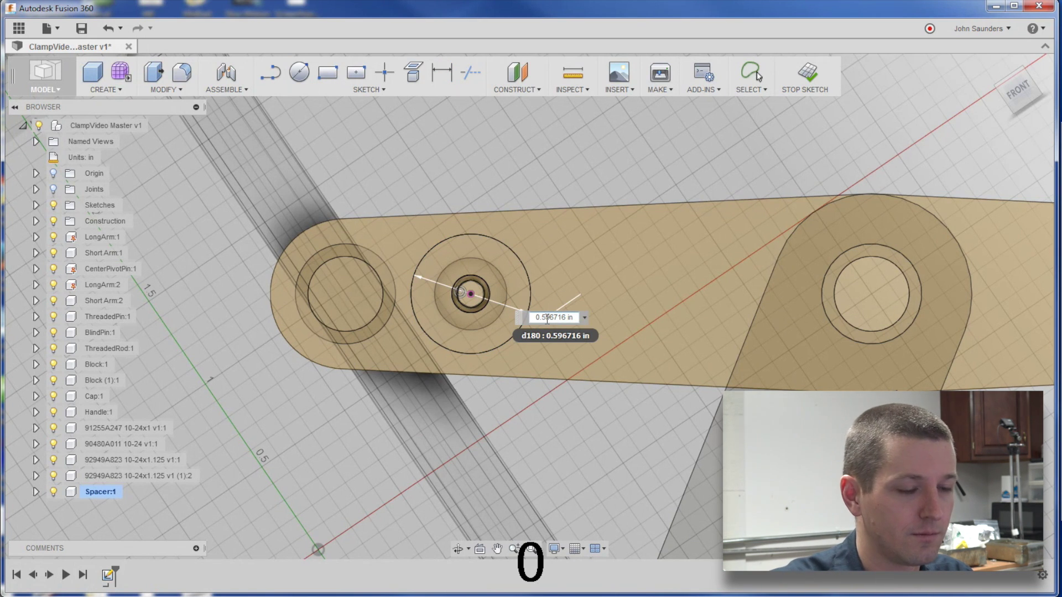
key(ctrl+a)
text(.205)
key(Return)
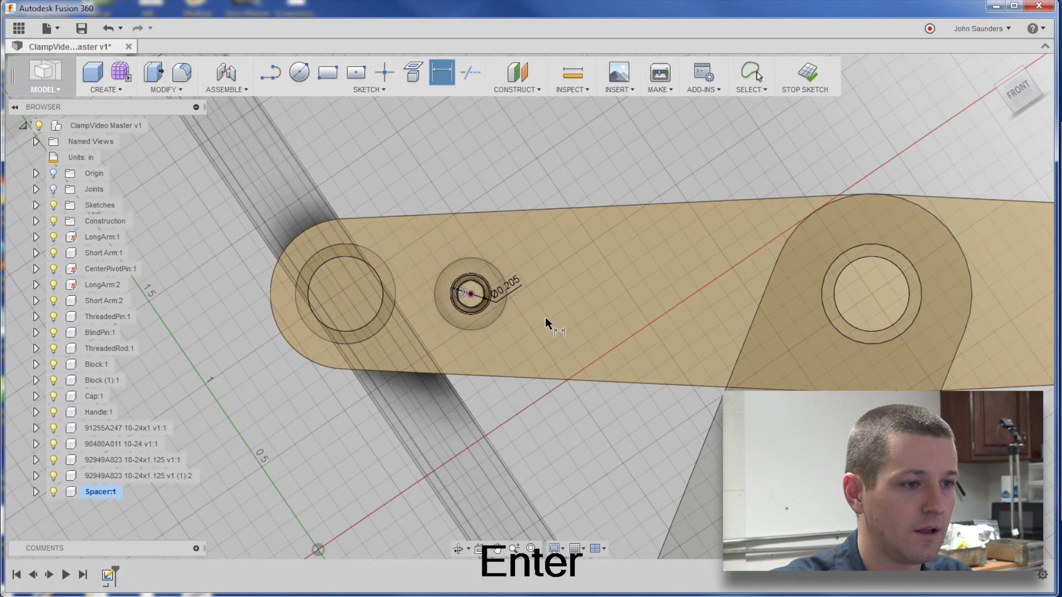
scroll(545, 317, up, 2)
Draw a concentric outer circle centred on the hole.
key(c)
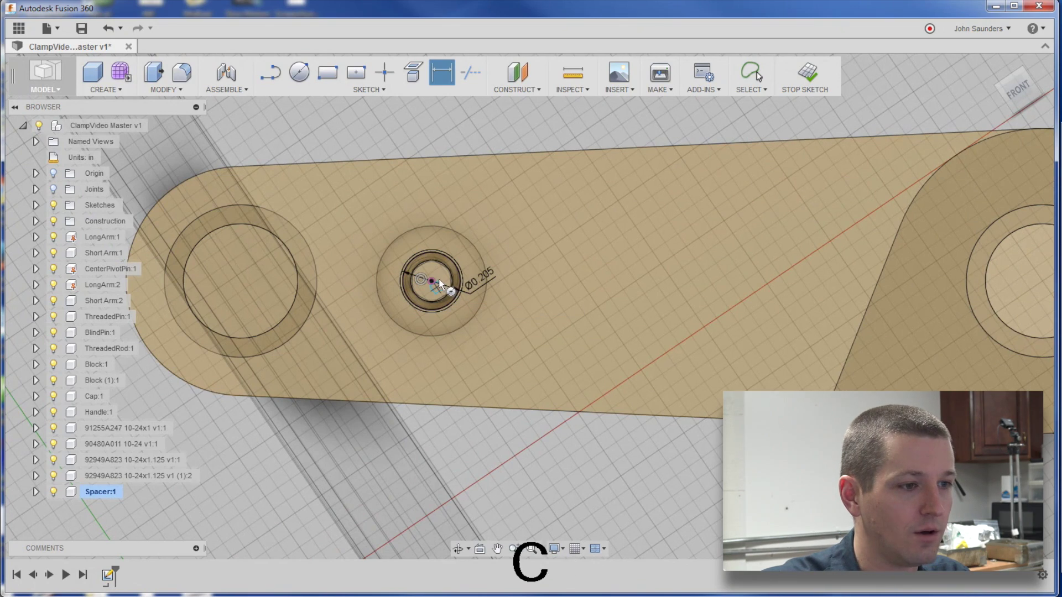
click(432, 281)
key(Return)
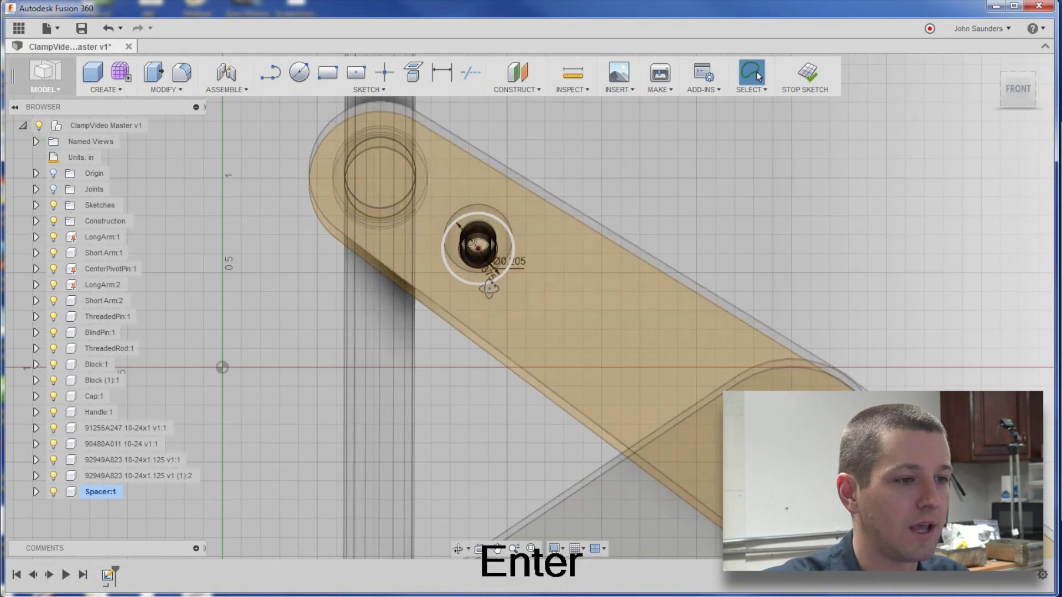
shift+middle_drag(488, 288, 486, 246)
Extrude the ring between the two circles 0.80 in to create the spacer body.
key(q)
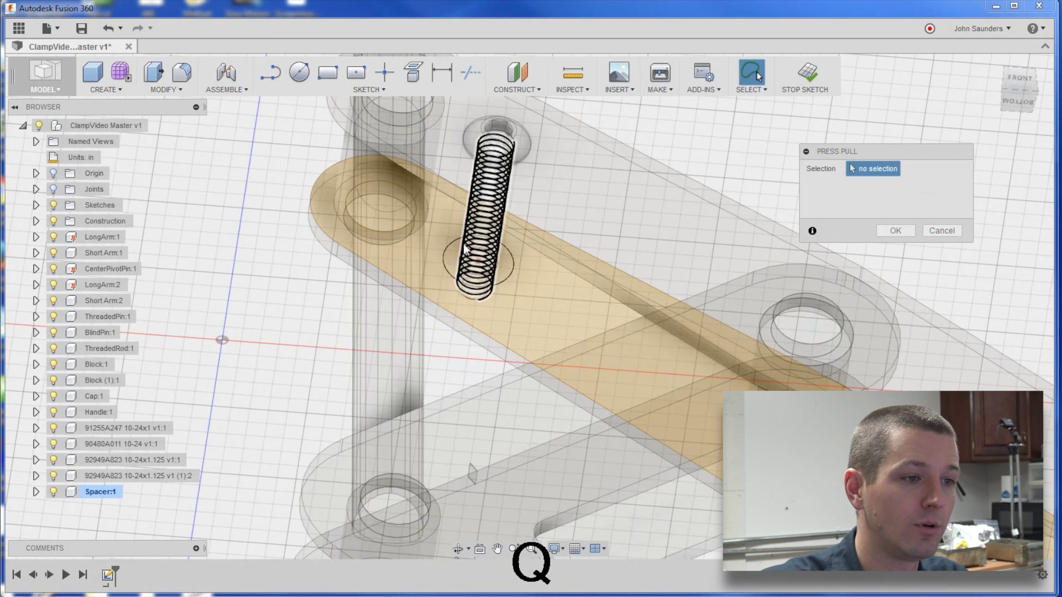
scroll(456, 254, up, 3)
click(453, 261)
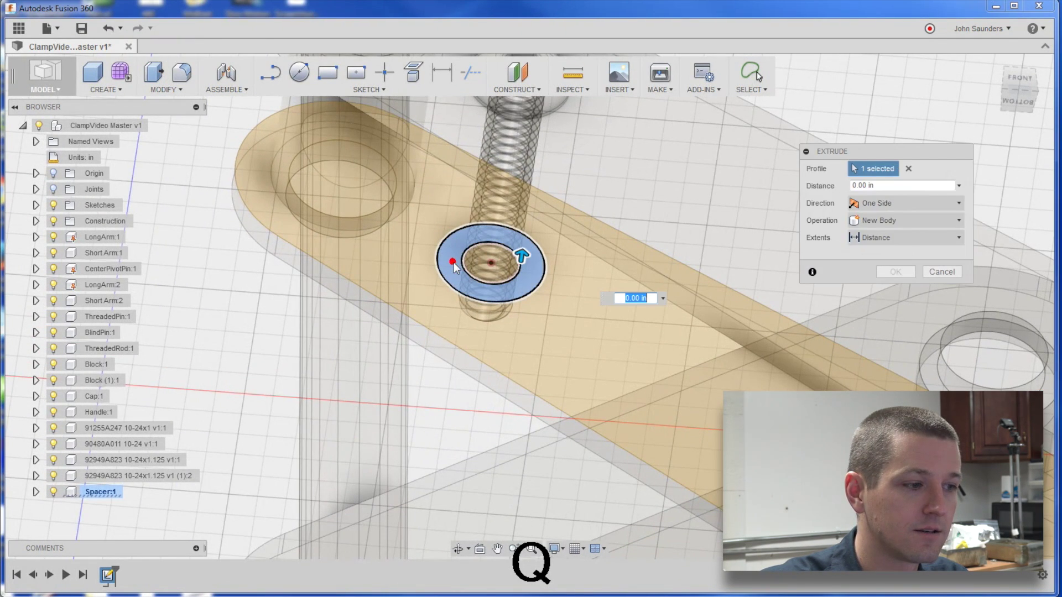
drag(523, 254, 562, 102)
shift+middle_drag(558, 276, 686, 287)
click(894, 289)
scroll(504, 415, down, 4)
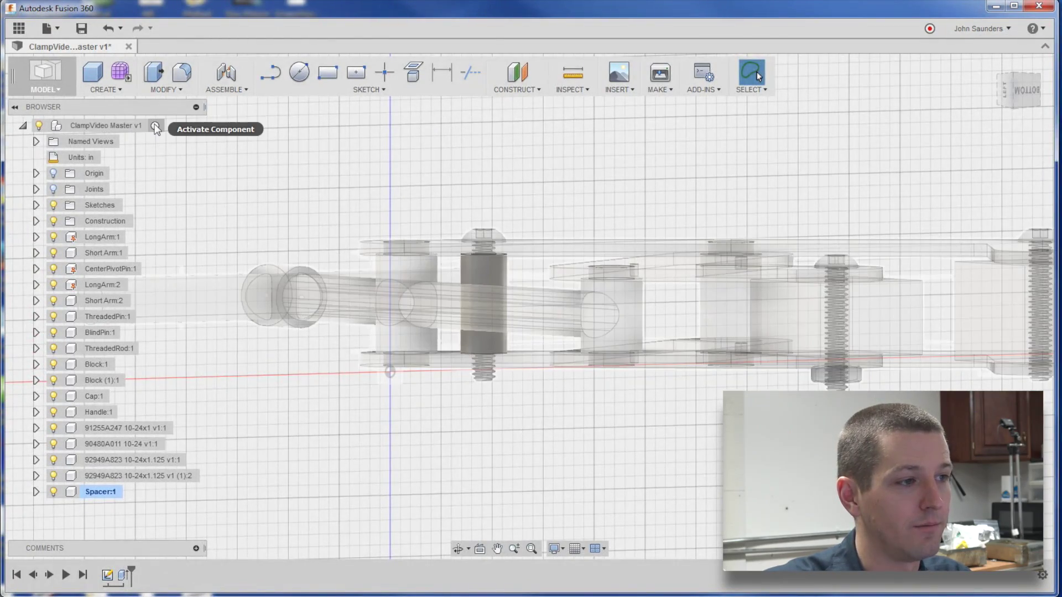
Reactivate the top-level assembly and undo the previous action.
click(156, 127)
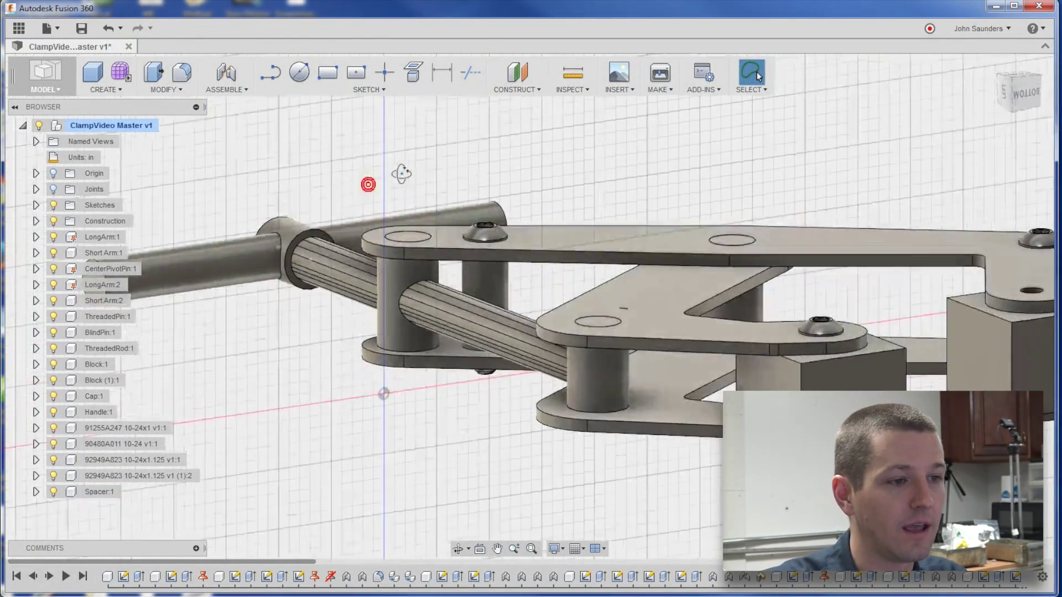
mouse_move(401, 173)
shift+middle_down()
mouse_move(426, 202)
mouse_move(379, 171)
mouse_move(418, 182)
shift+middle_up()
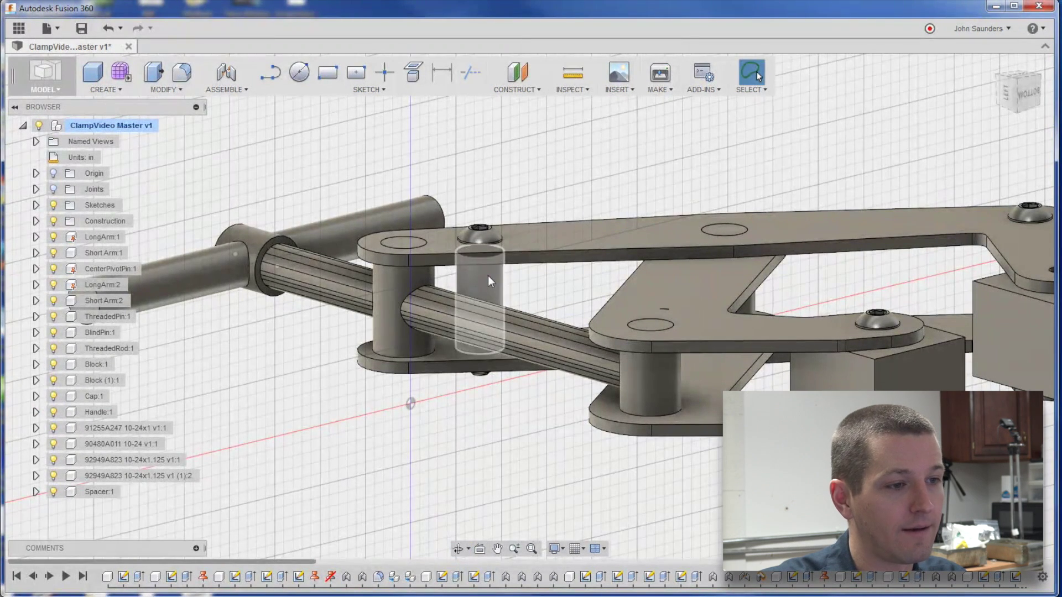
key(ctrl+z)
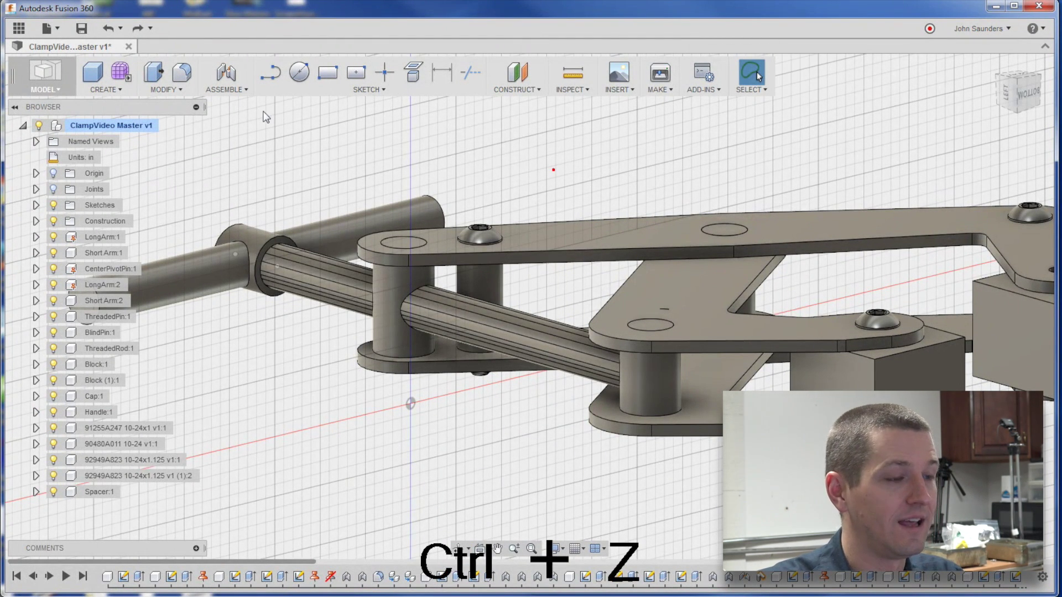
Fix the Spacer to its screw with a Rigid as-built joint.
key(shift+j)
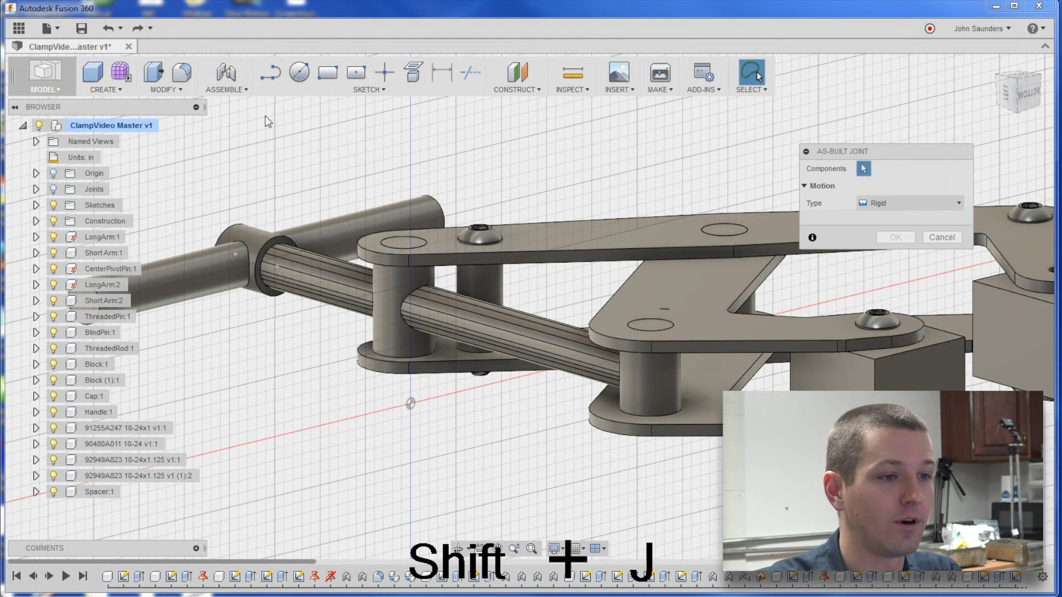
click(886, 205)
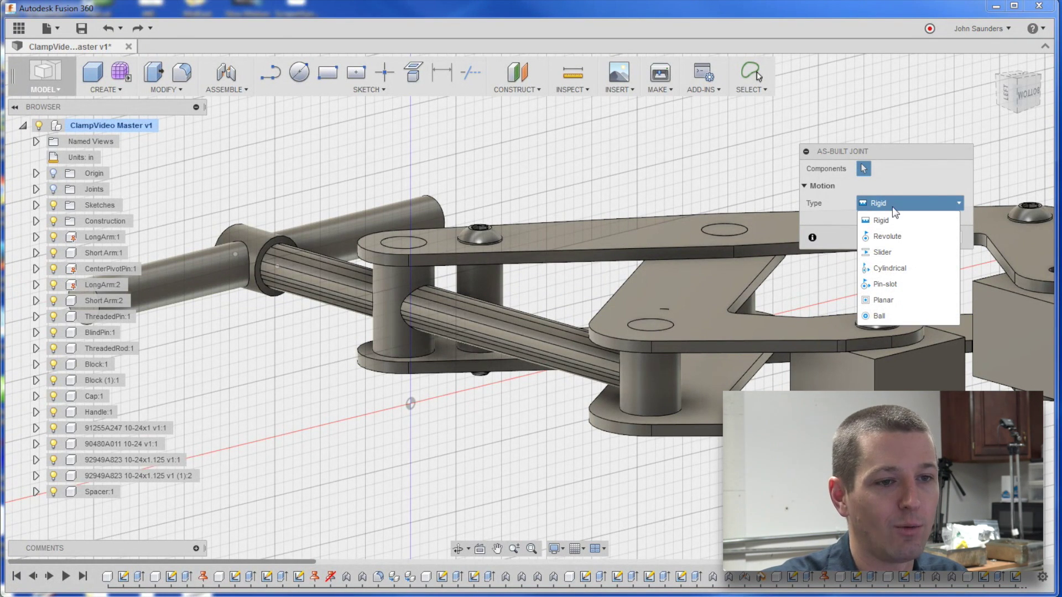
click(891, 205)
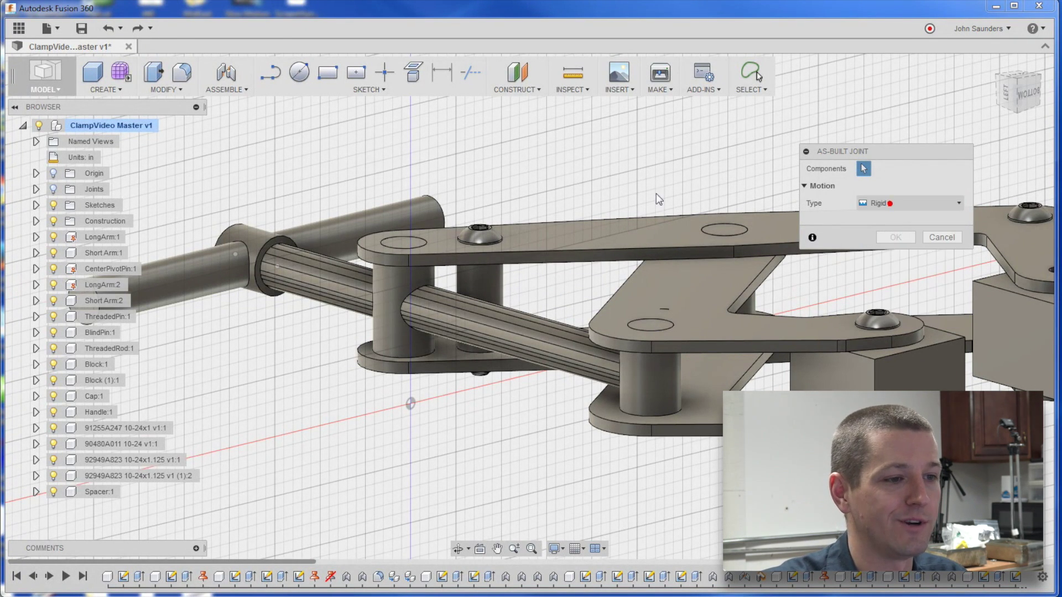
click(482, 283)
click(488, 237)
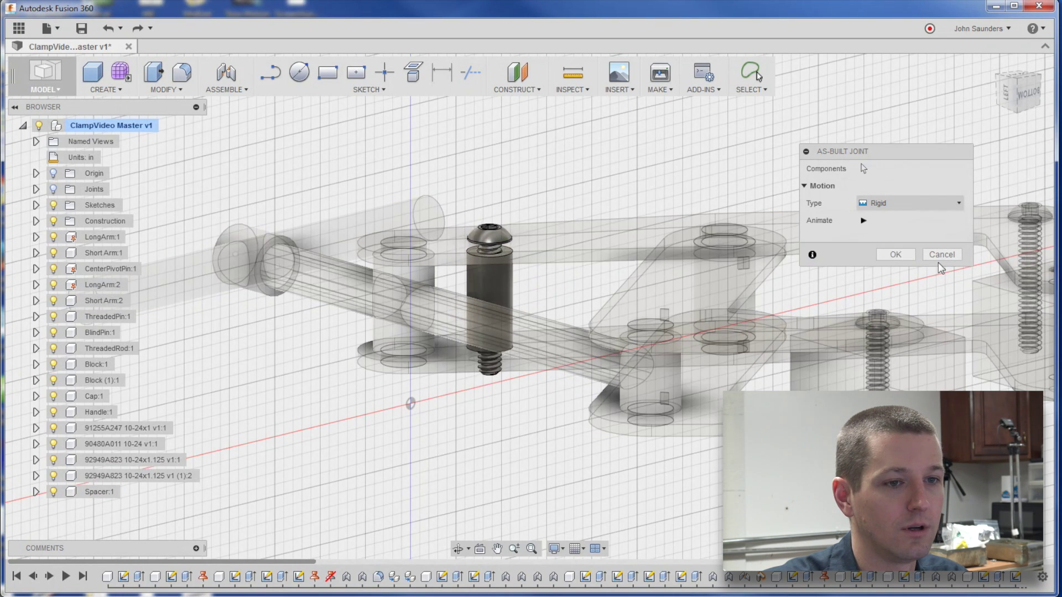
click(895, 255)
shift+middle_drag(552, 221, 562, 350)
drag(562, 333, 562, 320)
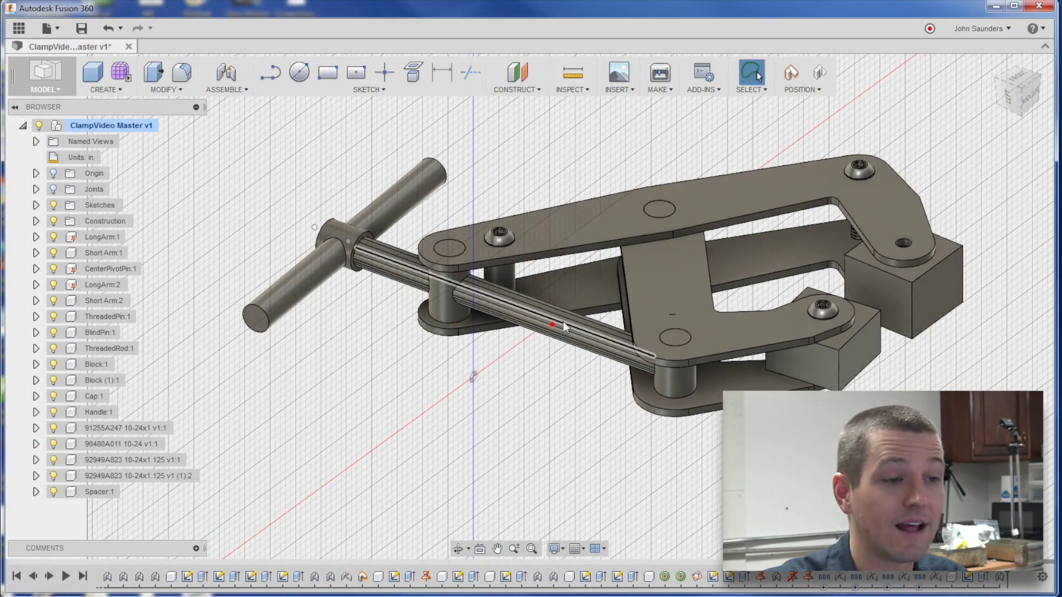
shift+middle_drag(563, 321, 526, 318)
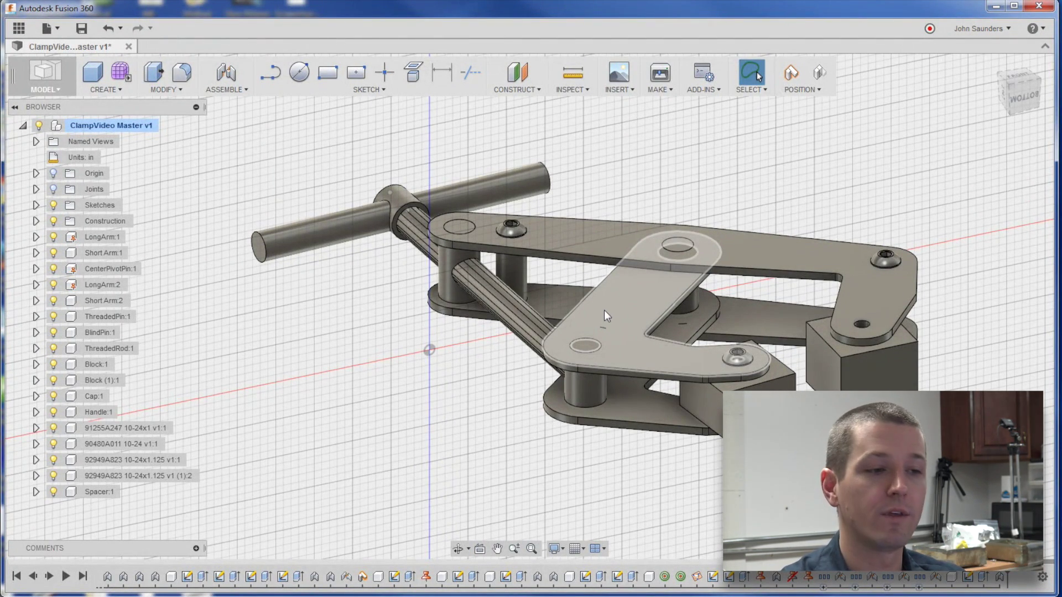
shift+middle_drag(604, 310, 572, 338)
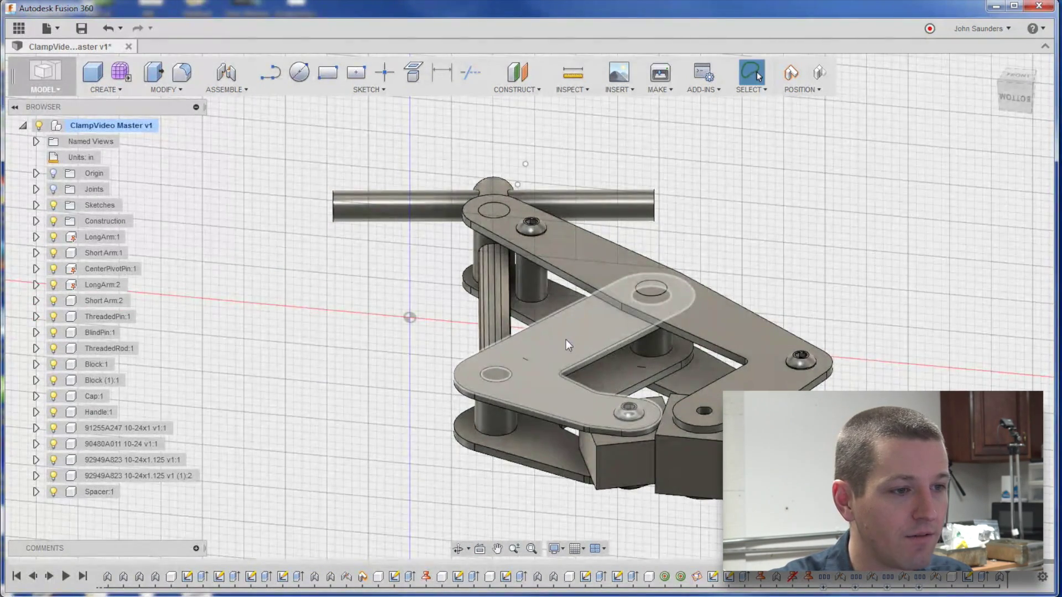
scroll(566, 340, up, 5)
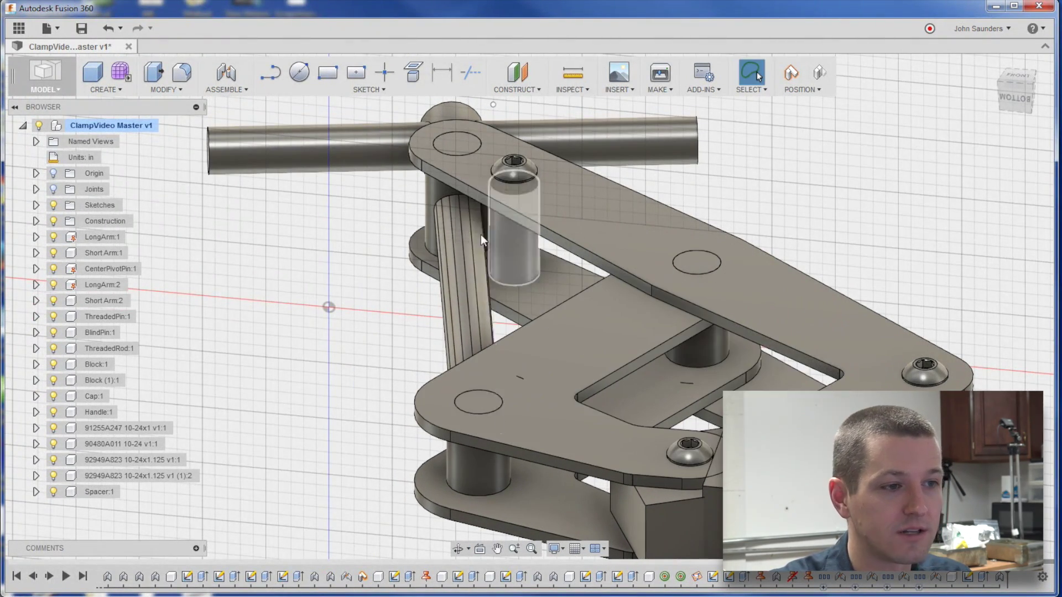
mouse_move(530, 352)
shift+middle_down()
mouse_move(522, 370)
mouse_move(553, 380)
mouse_move(457, 326)
mouse_move(481, 360)
mouse_move(481, 346)
mouse_move(539, 380)
mouse_move(486, 320)
mouse_move(486, 352)
mouse_move(553, 310)
mouse_move(837, 207)
mouse_move(818, 182)
mouse_move(865, 218)
shift+middle_up()
Select the blind pin cylinder and orbit to a near front view of the clamp.
click(865, 218)
shift+middle_drag(672, 303, 625, 322)
click(626, 322)
scroll(625, 321, up, 3)
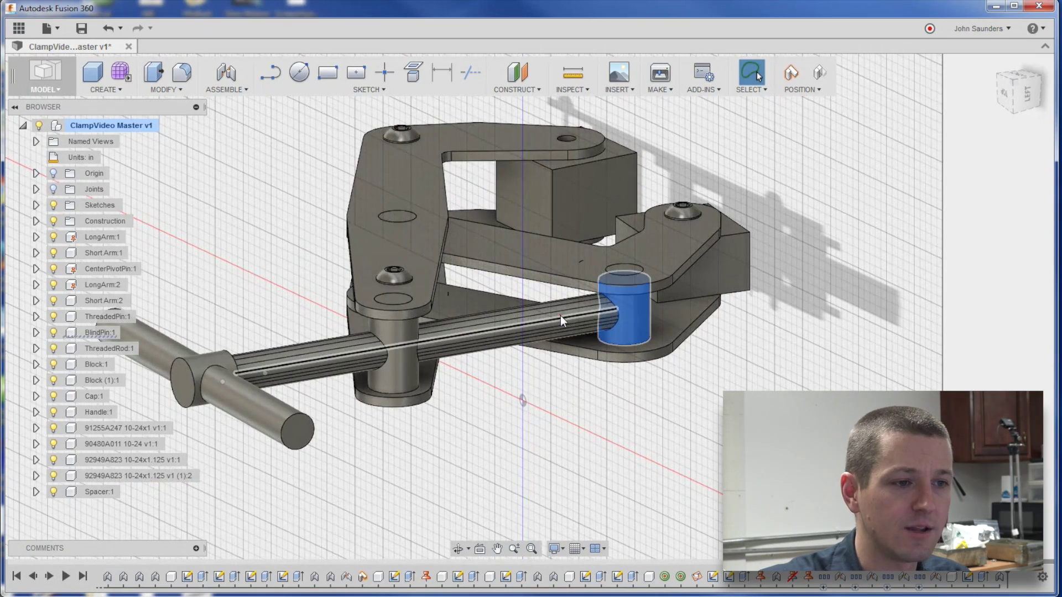
scroll(535, 434, down, 2)
shift+middle_drag(534, 434, 550, 425)
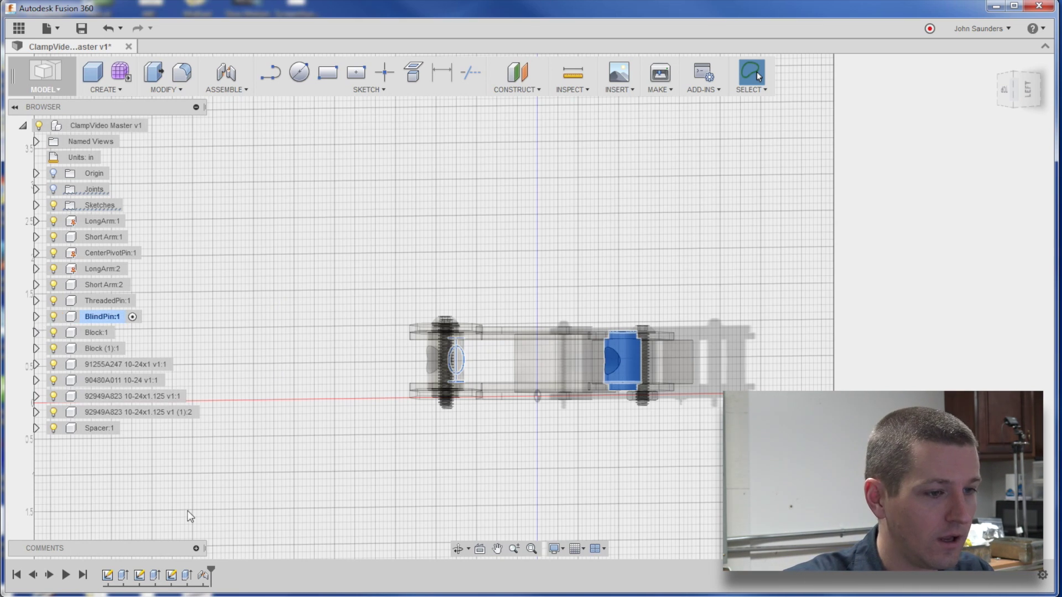
Edit the blind pin's sketch, changing the circle from Ø0.375 in to 0.25 in, and finish it.
shift+middle_drag(315, 370, 195, 556)
click(172, 578)
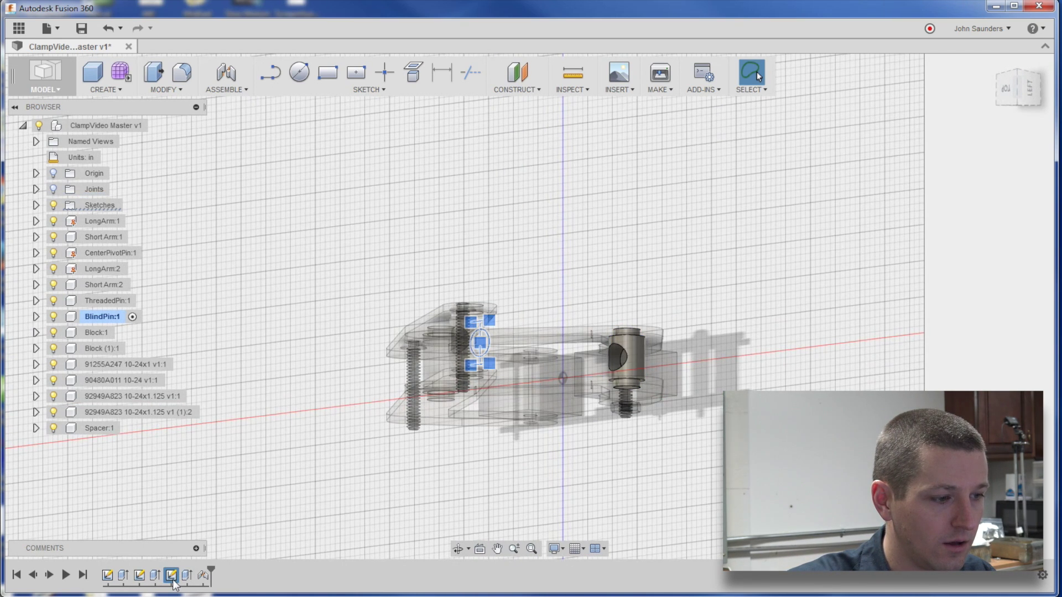
right_click(173, 581)
click(227, 546)
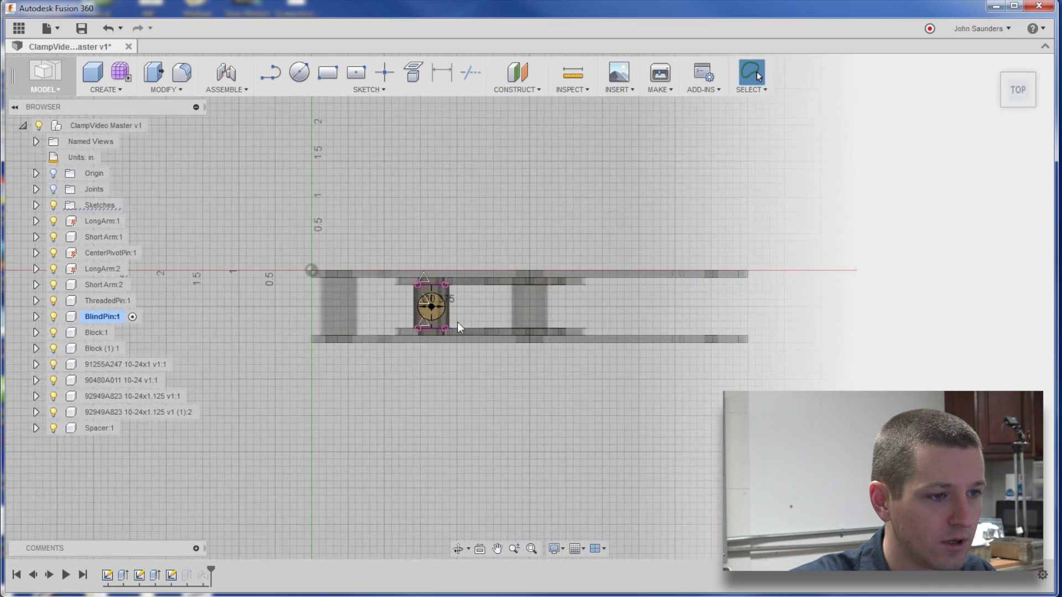
scroll(447, 316, up, 3)
double_click(489, 292)
text(.25)
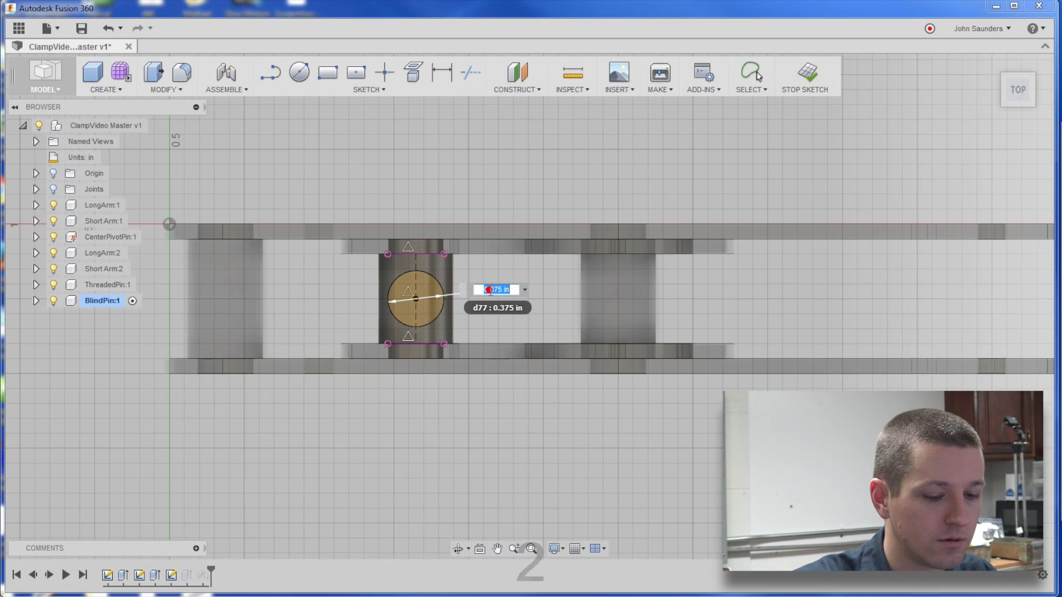
key(Return)
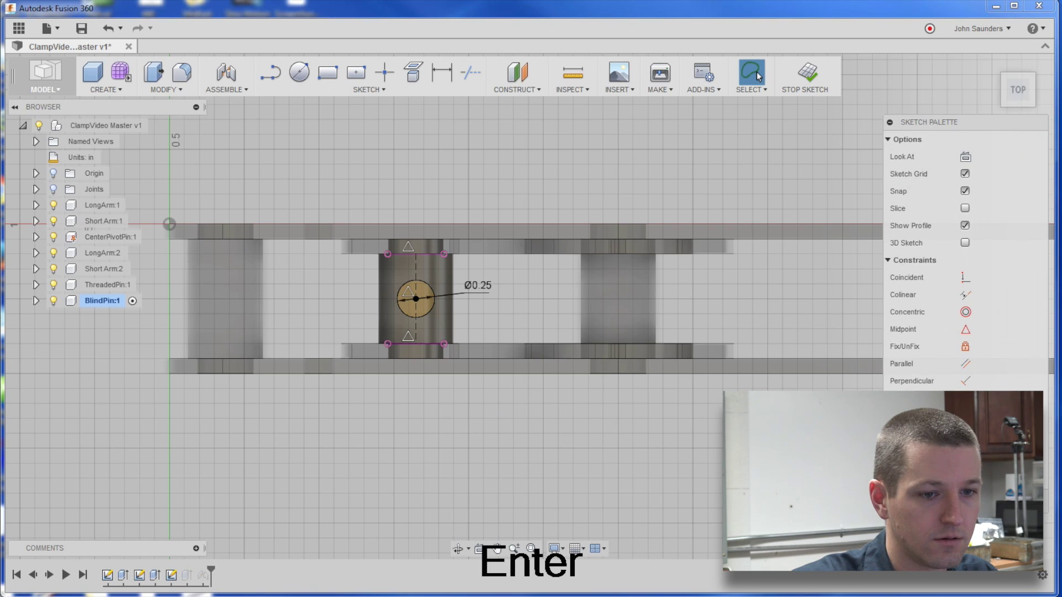
click(806, 77)
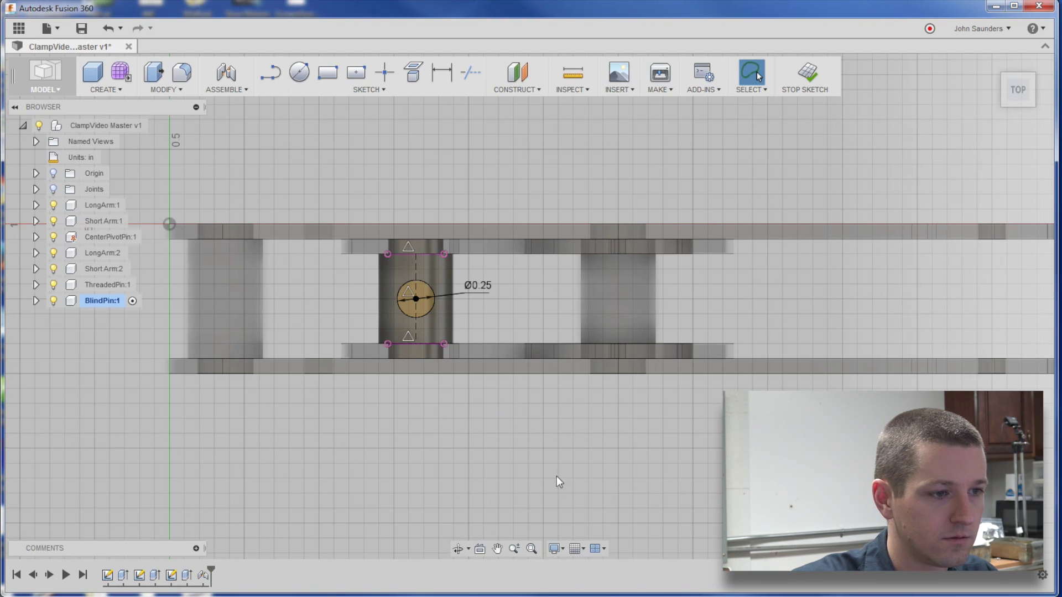
mouse_move(320, 450)
shift+middle_down()
mouse_move(363, 407)
mouse_move(359, 345)
mouse_move(450, 332)
mouse_move(467, 274)
shift+middle_up()
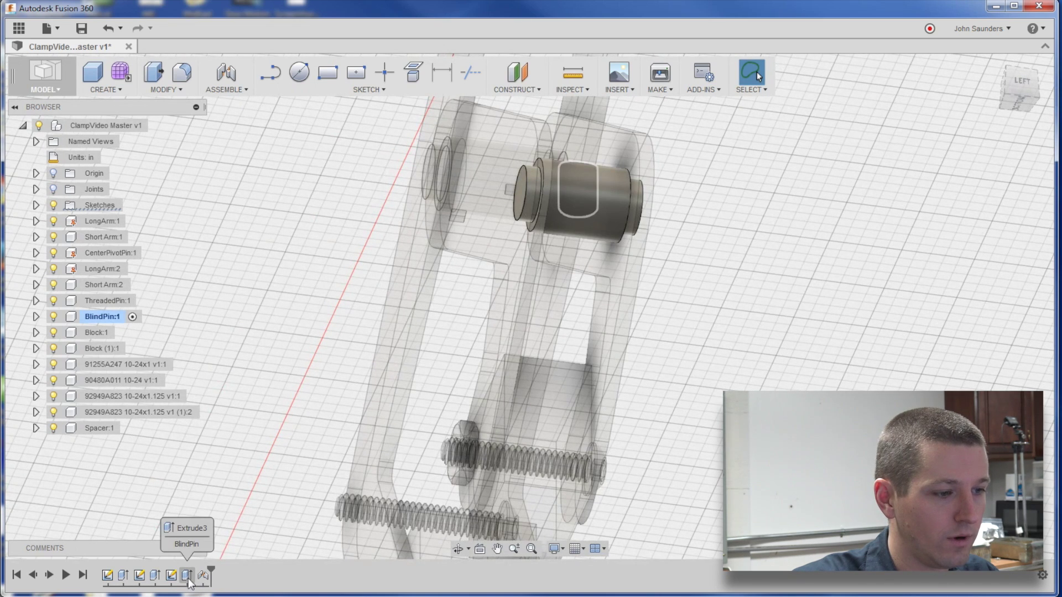
Re-accept the blind pin's Extrude3 cut so the 0.25 in cross hole updates.
right_click(188, 579)
click(222, 548)
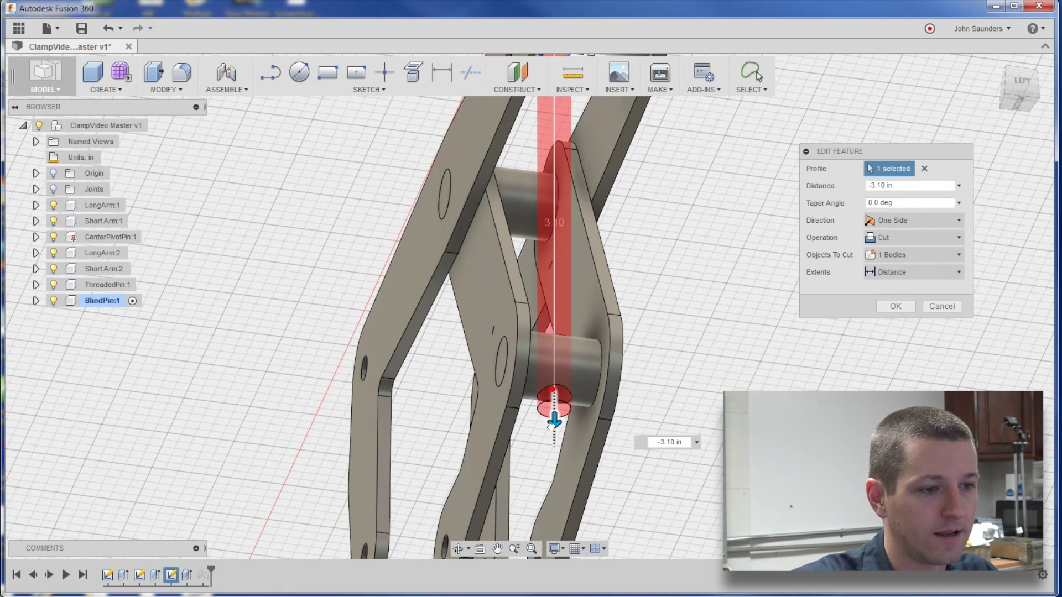
click(895, 306)
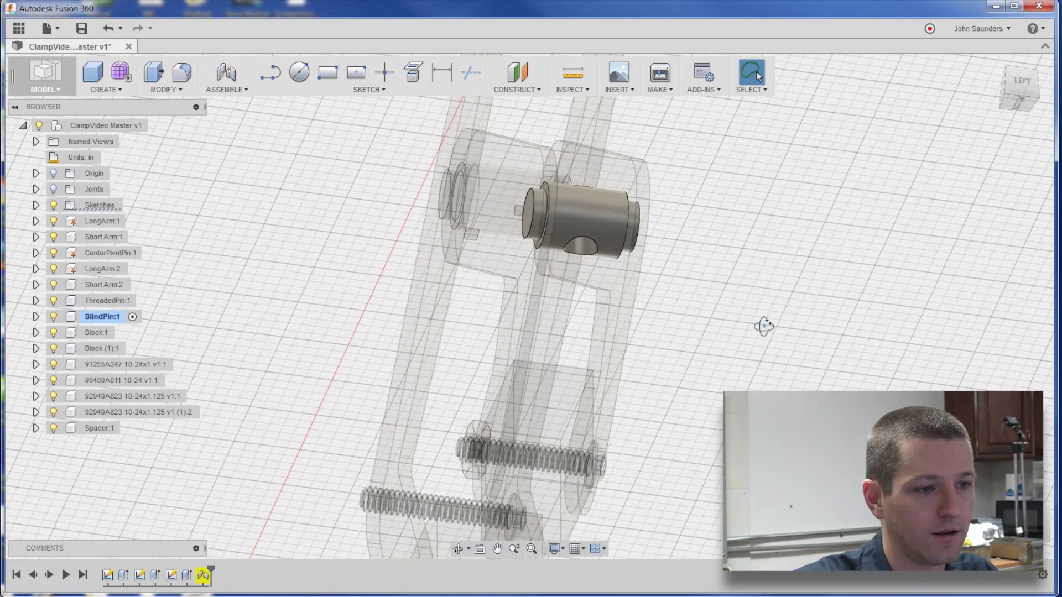
shift+middle_drag(763, 326, 318, 531)
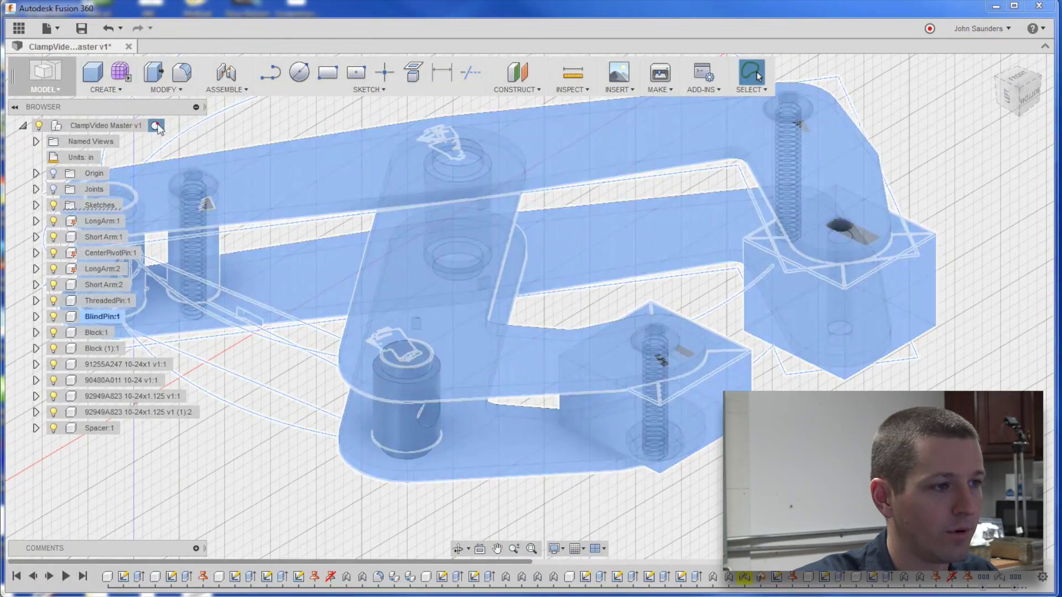
Activate the top-level assembly and add a new component named AllThread.
double_click(110, 126)
click(264, 364)
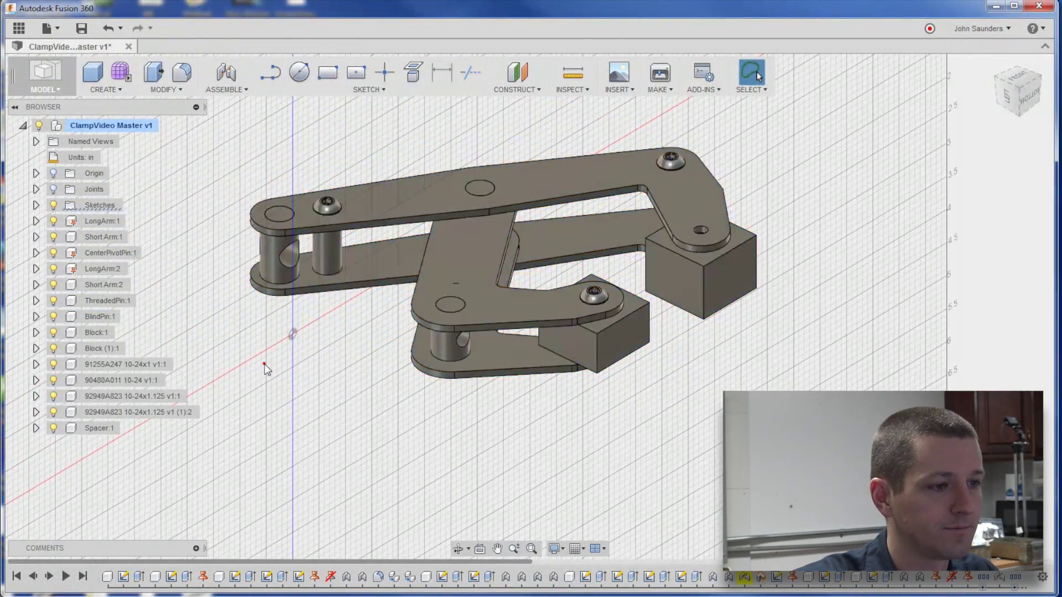
click(165, 126)
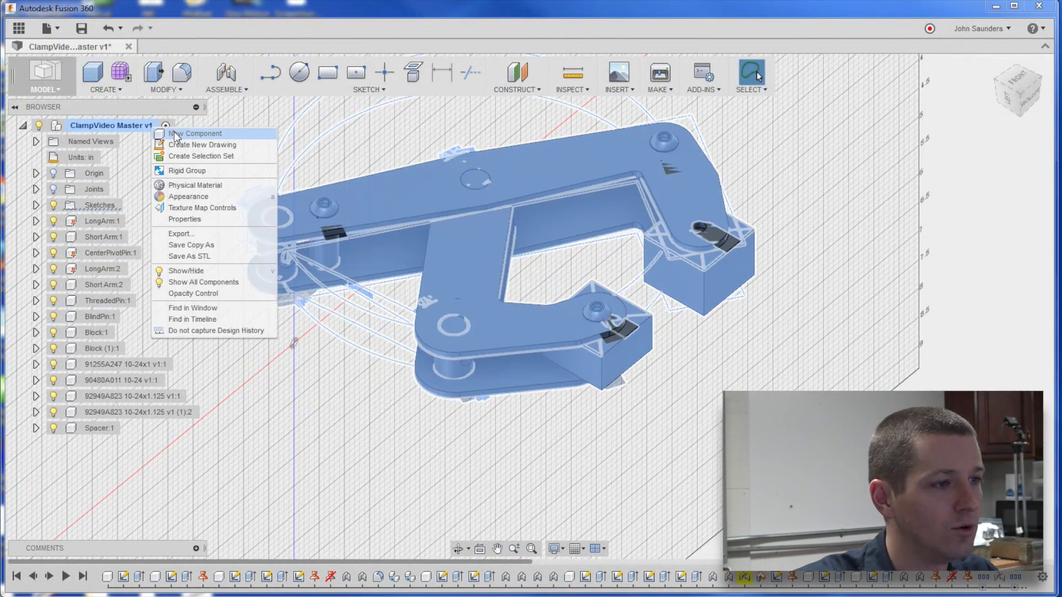
click(176, 135)
double_click(115, 444)
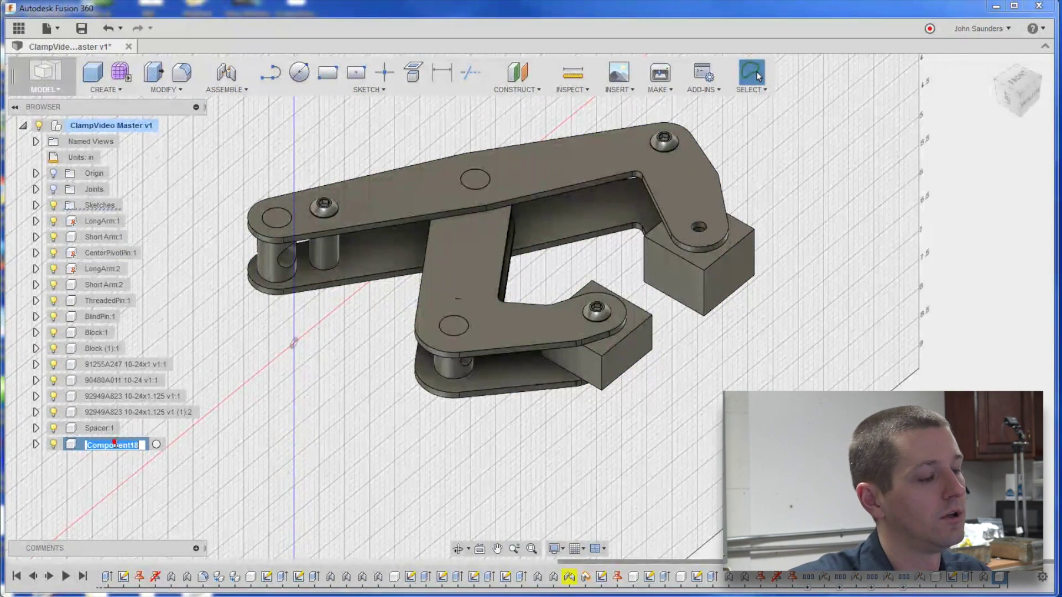
text(AllThread)
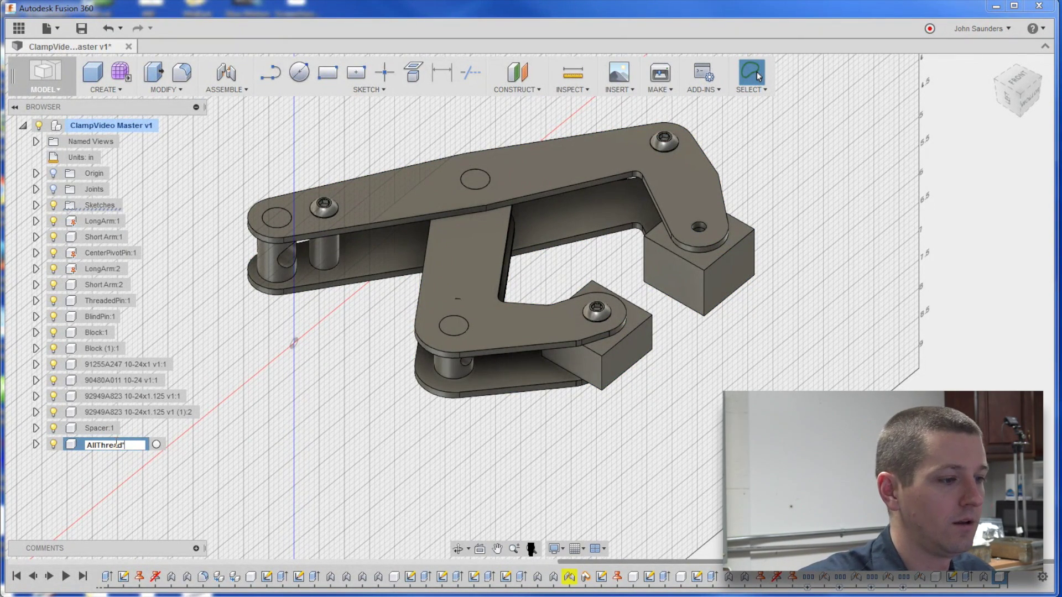
key(Return)
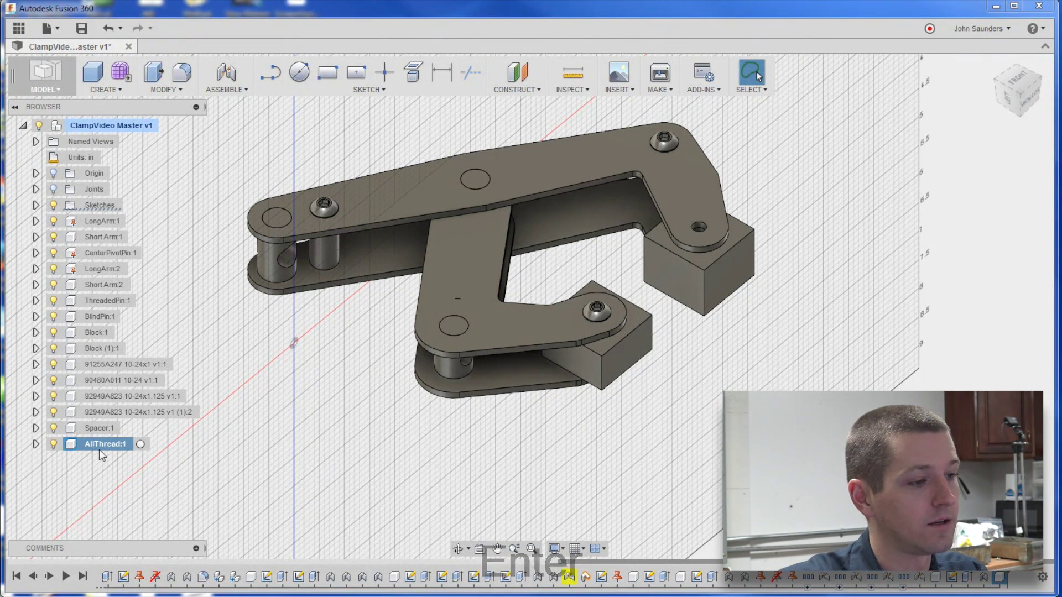
Delete AllThread, select the root assembly, and show the DIY Clamp project's files.
key(Delete)
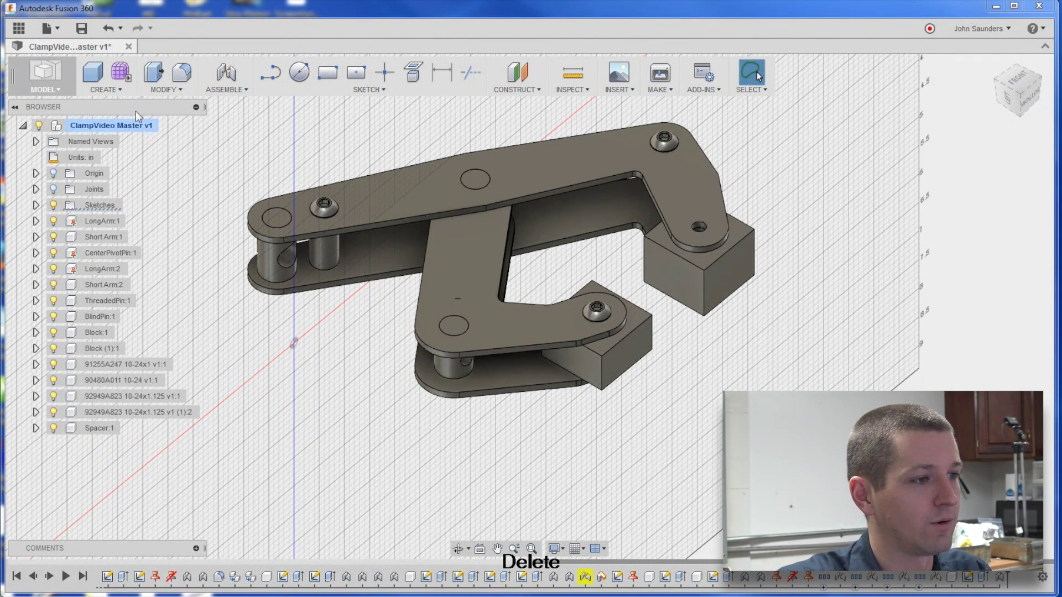
click(132, 124)
click(20, 29)
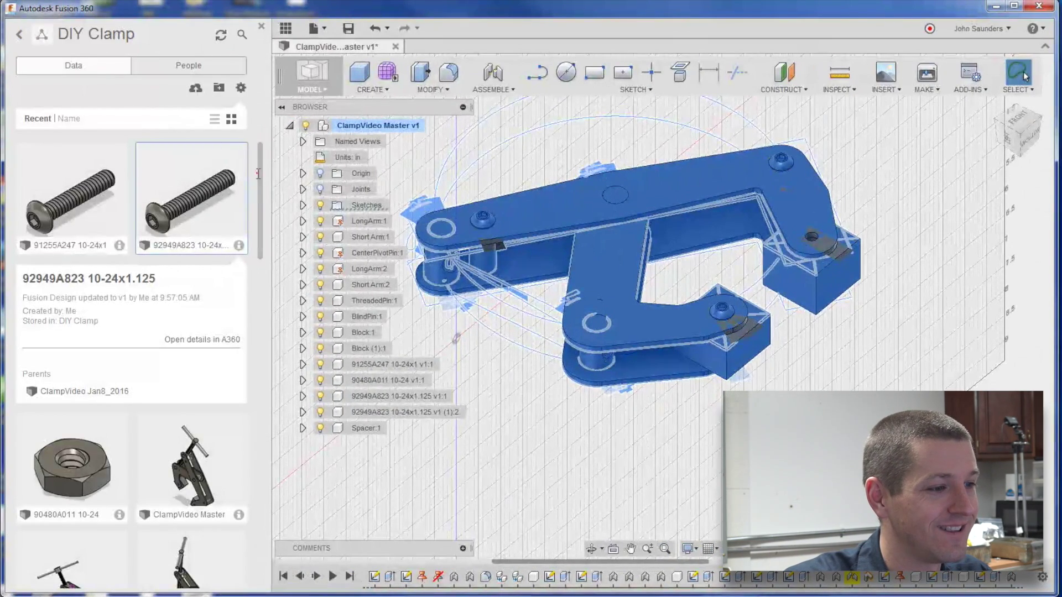
Insert the 98750A080 rod into the design, rotated -90° about X to lie horizontal.
scroll(238, 326, down, 10)
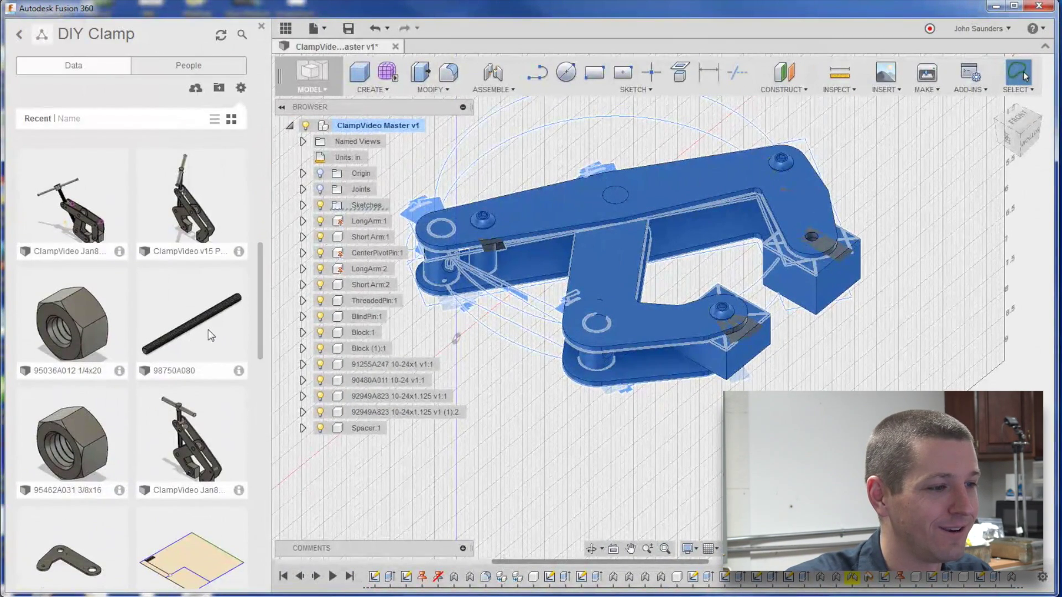
right_click(206, 329)
click(218, 349)
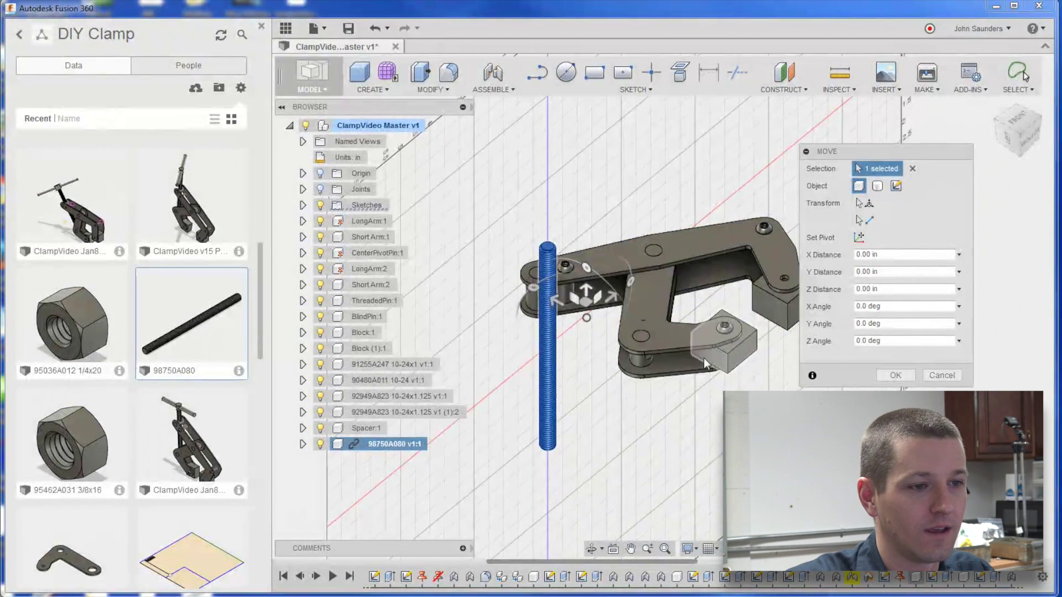
shift+middle_drag(690, 371, 627, 235)
drag(627, 236, 515, 299)
shift+middle_drag(702, 455, 597, 394)
click(894, 375)
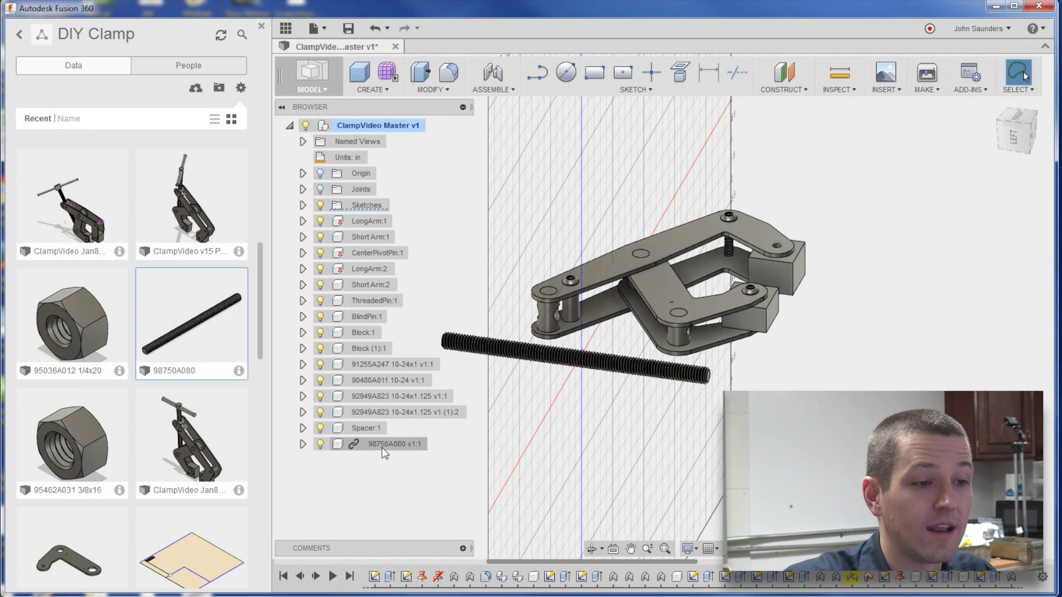
shift+middle_drag(619, 436, 629, 422)
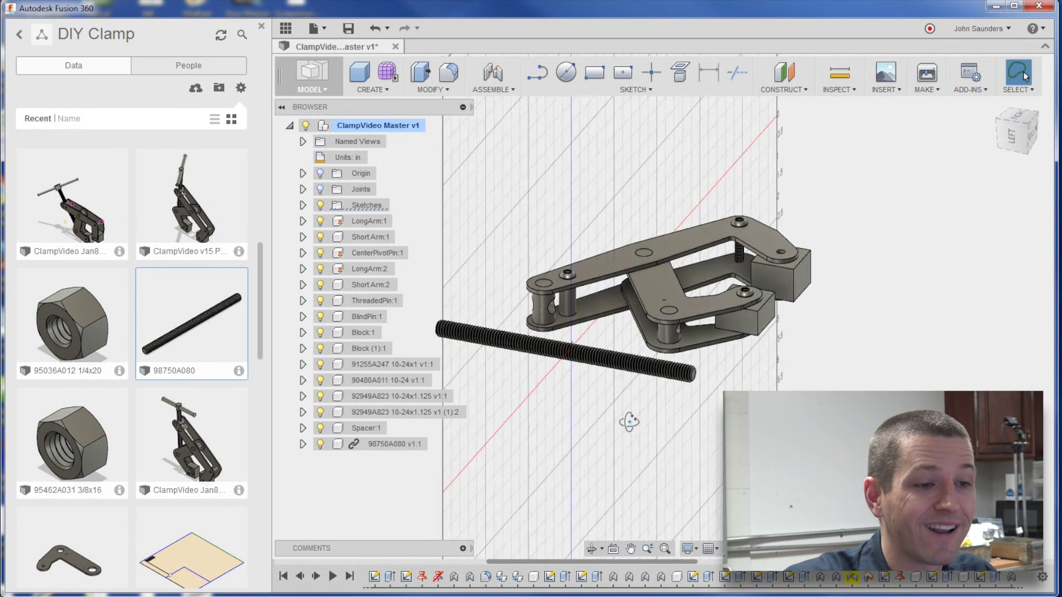
Break the inserted rod's link to its source file.
right_click(395, 447)
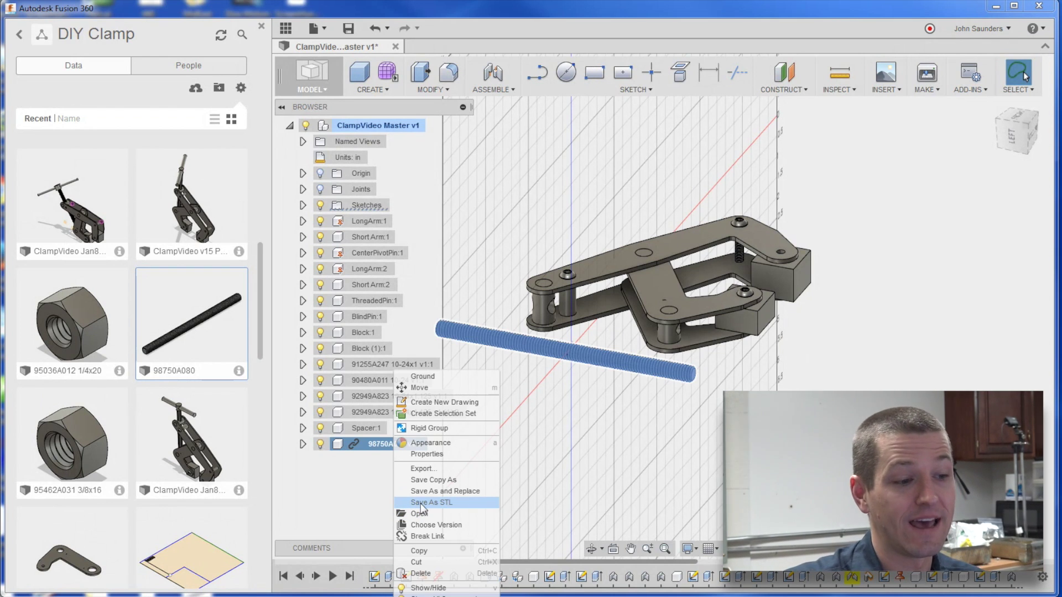
click(441, 537)
shift+middle_drag(602, 453, 508, 393)
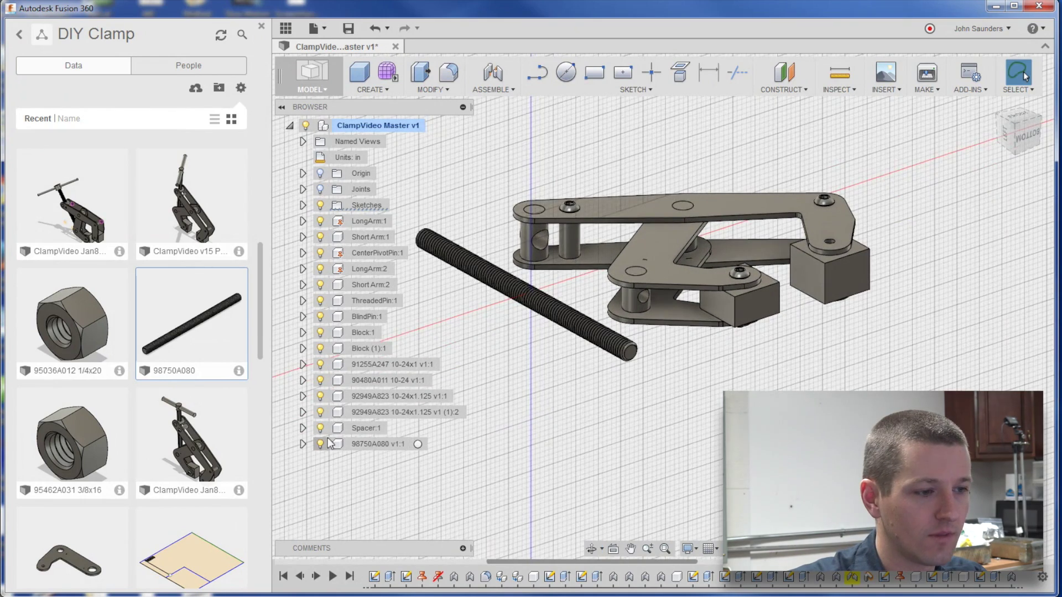
Activate the rod and sketch a 0.25 in circle centred on its end face.
click(417, 445)
key(c)
scroll(653, 387, up, 4)
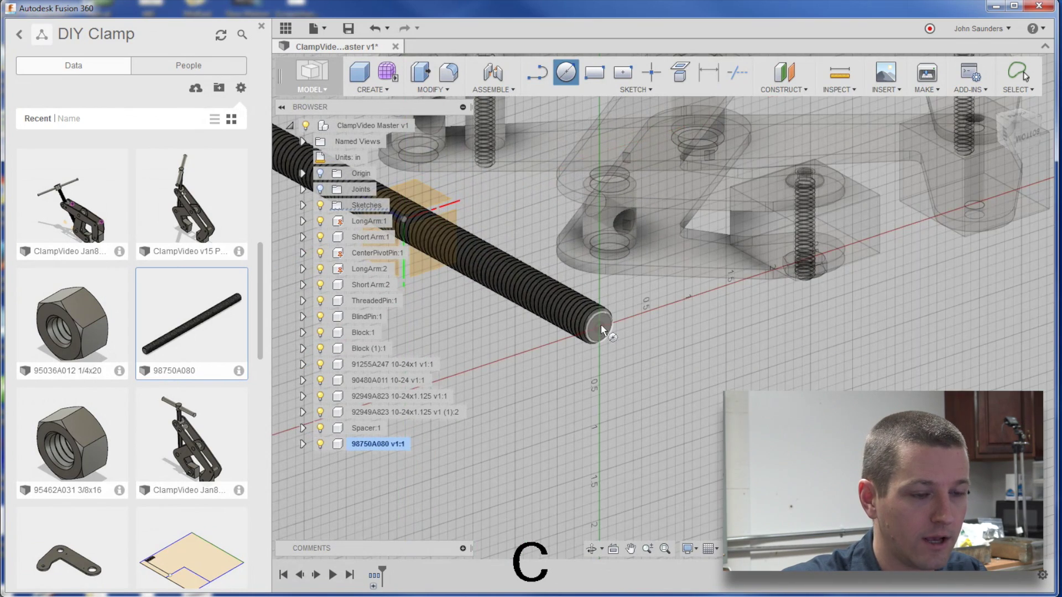
click(597, 326)
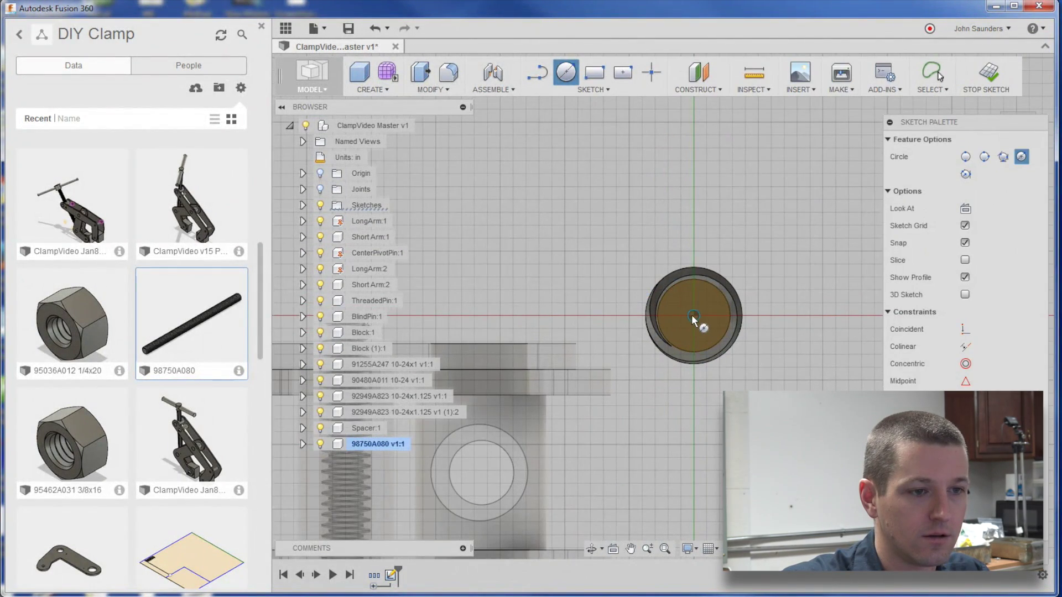
click(709, 326)
text(.25)
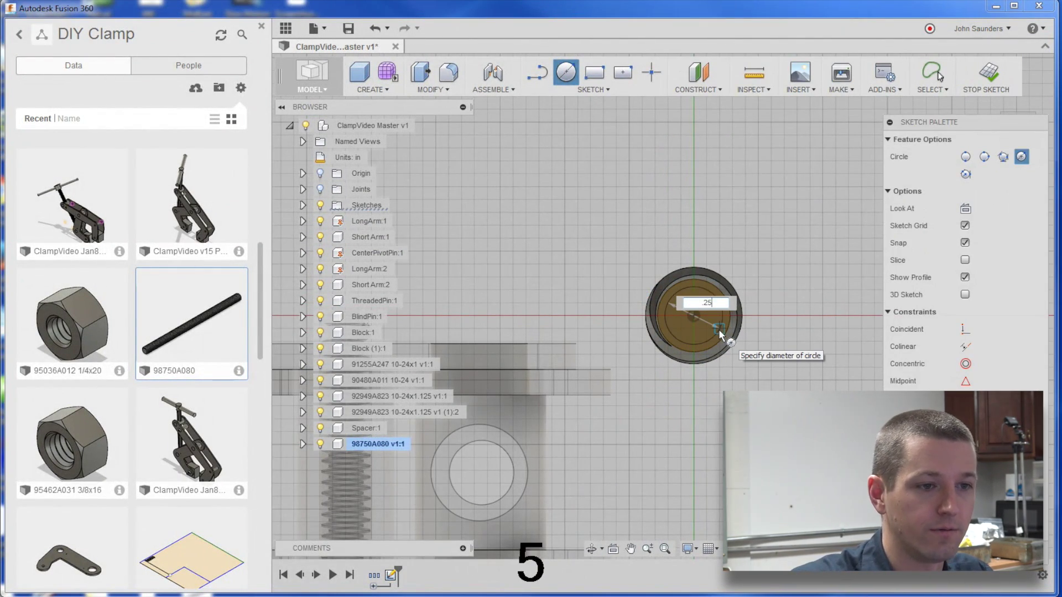
key(Return)
key(c)
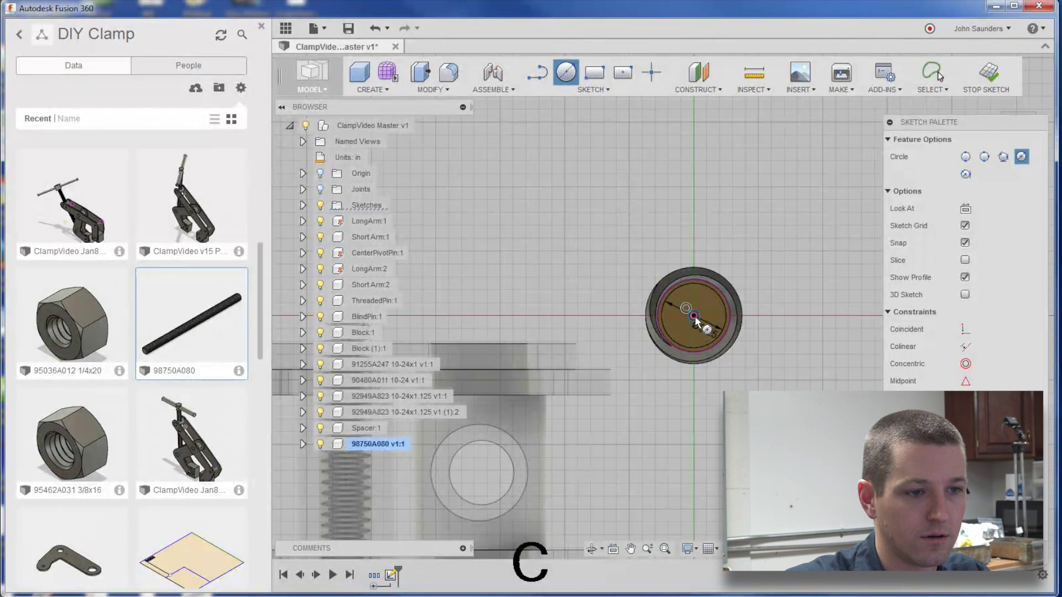
key(Return)
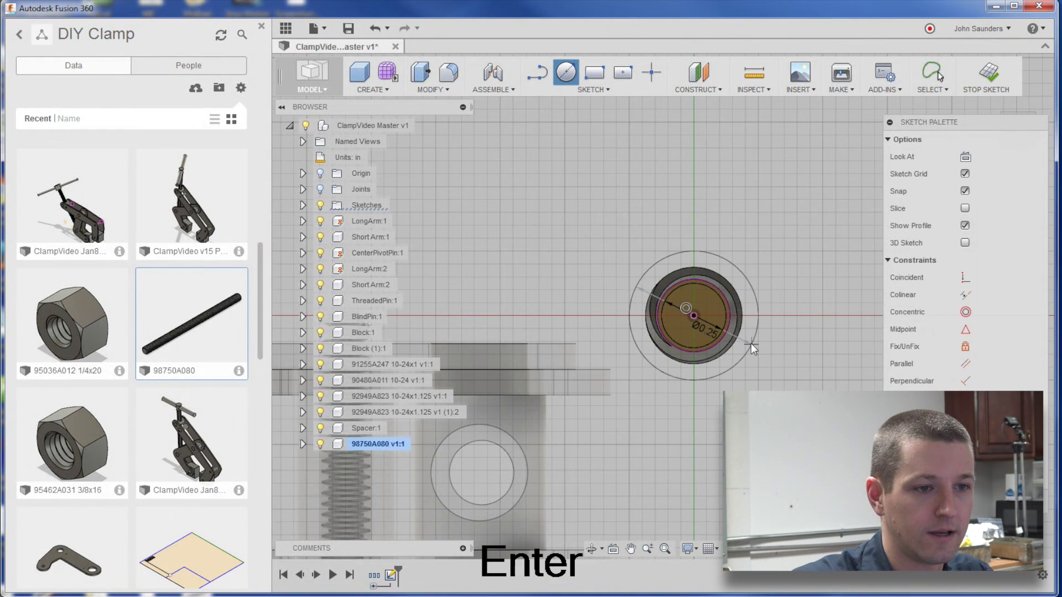
shift+middle_drag(751, 343, 770, 288)
Press Pull the circular profile -0.8 in into the rod as a cut.
key(q)
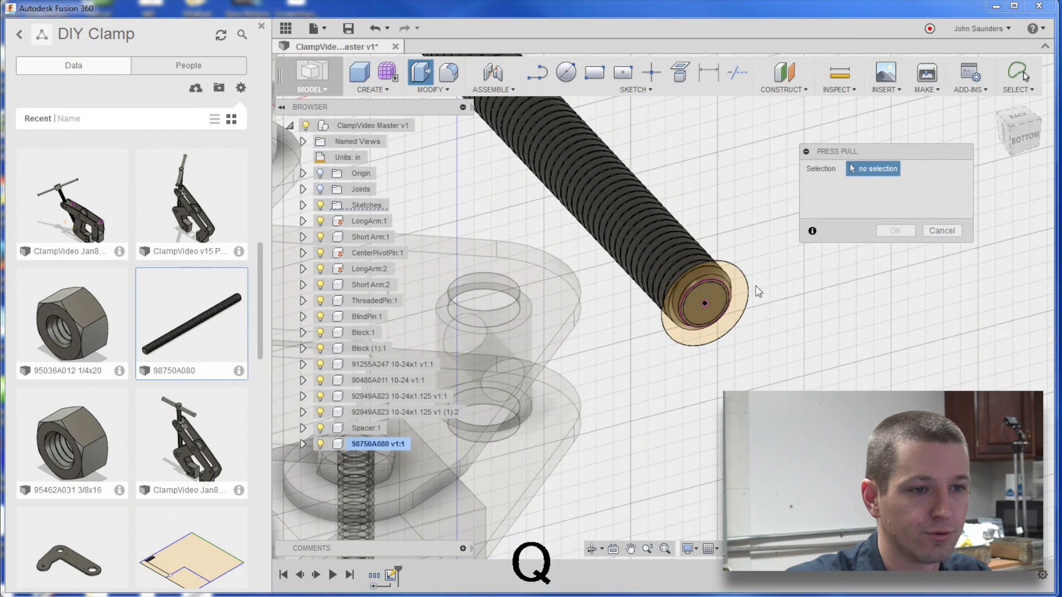
click(740, 292)
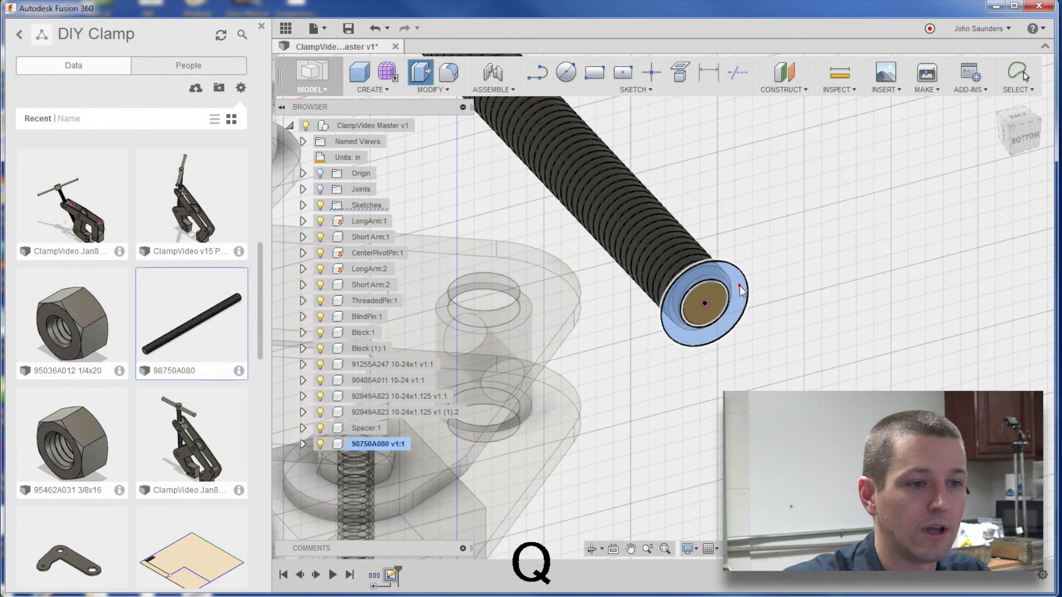
drag(680, 239, 681, 212)
text(-.8)
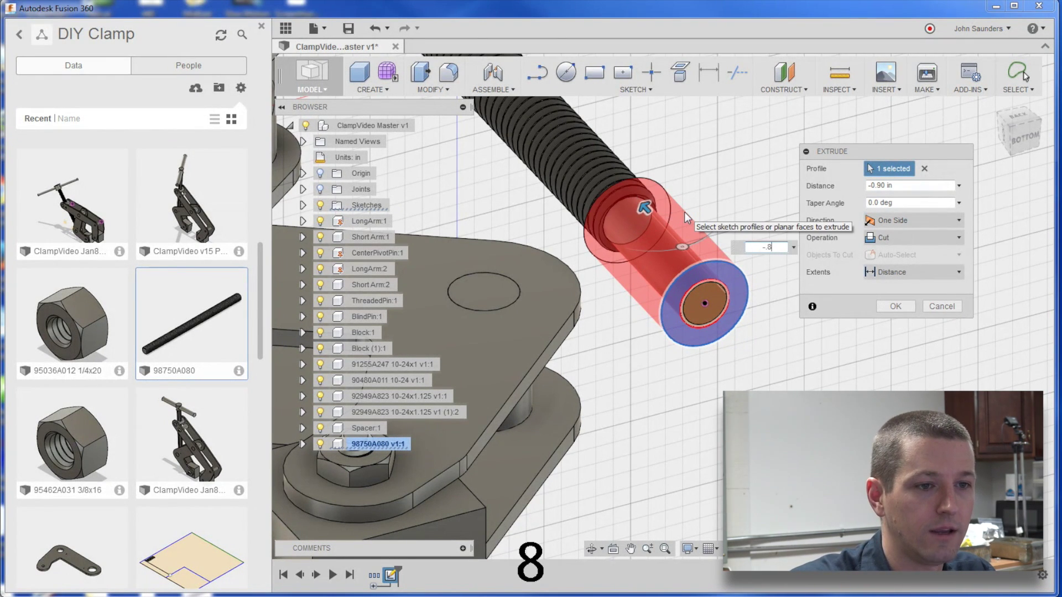
key(Return)
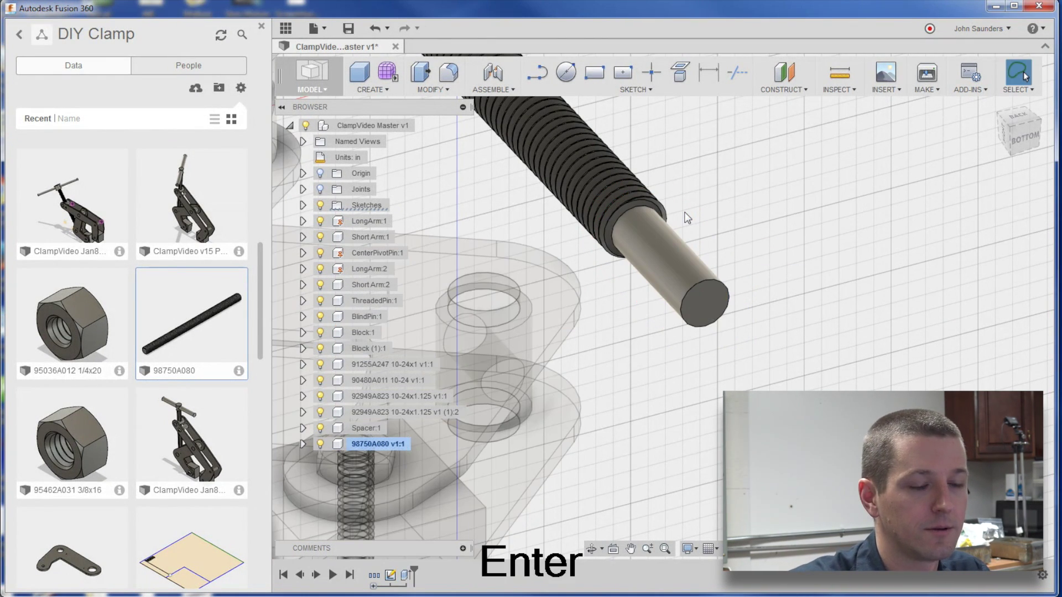
scroll(691, 219, down, 6)
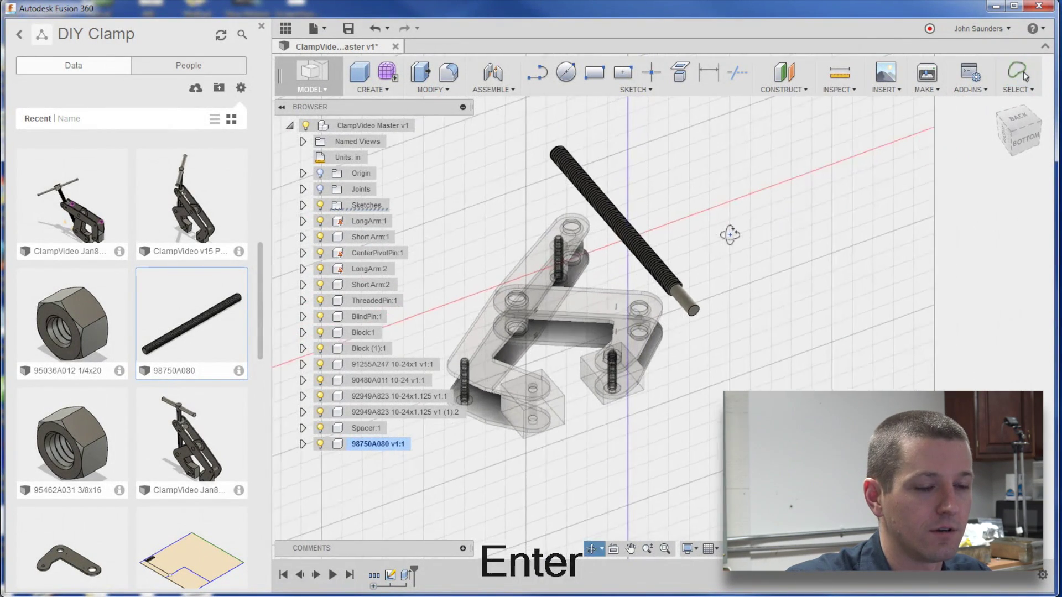
shift+middle_drag(730, 236, 725, 245)
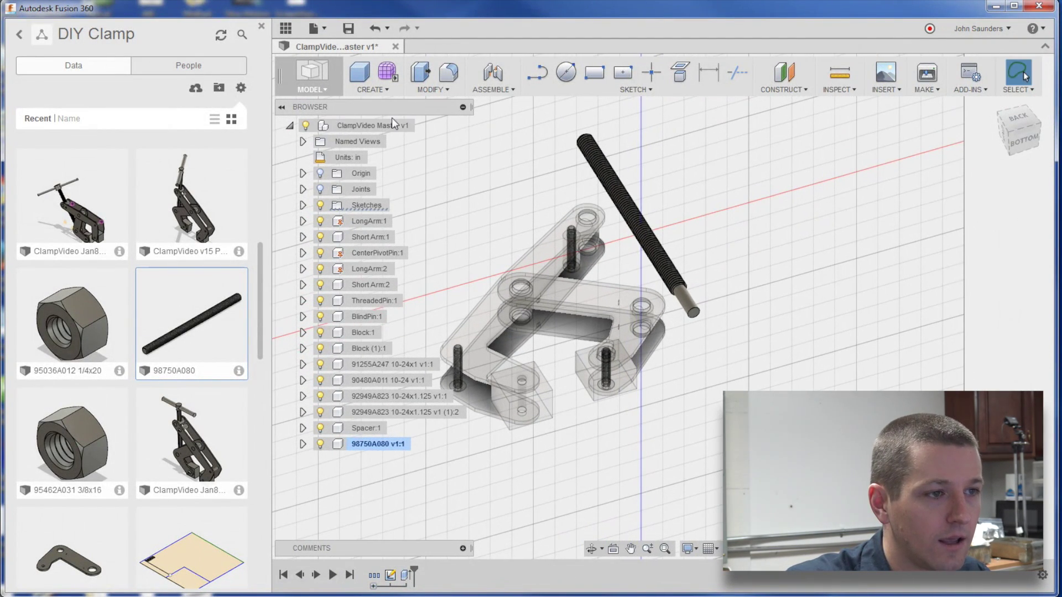
Activate the top-level ClampVideo Master assembly, close the Data panel, and zoom to the pin.
click(425, 128)
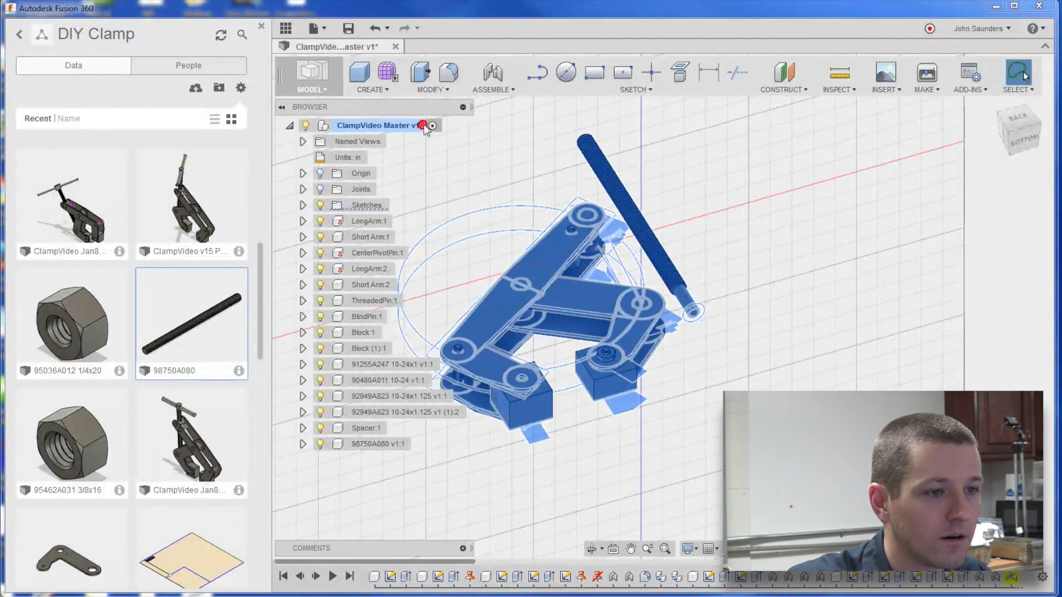
shift+middle_drag(687, 308, 698, 164)
click(261, 26)
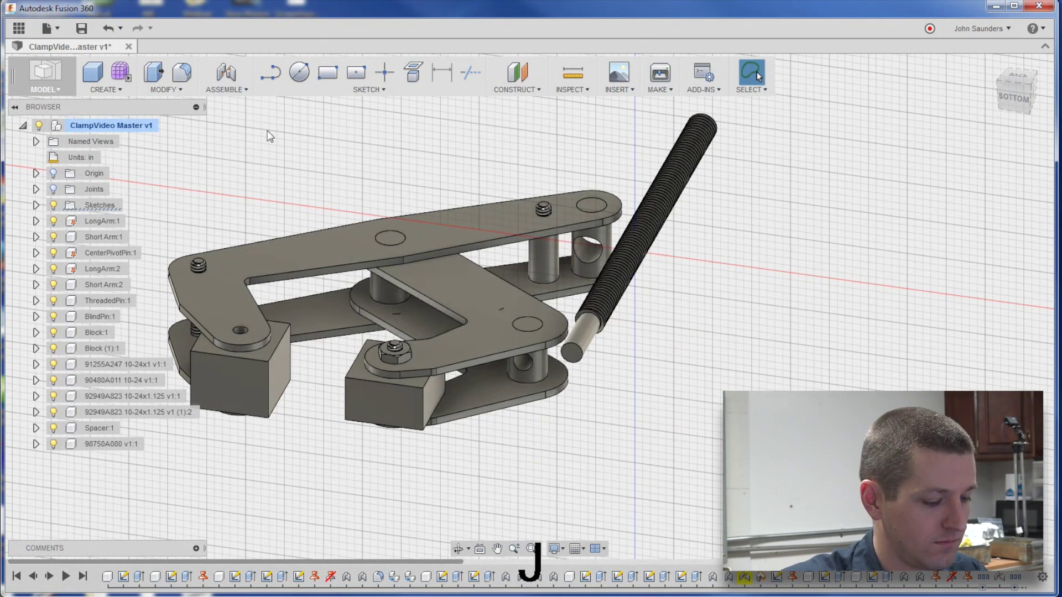
scroll(644, 387, up, 5)
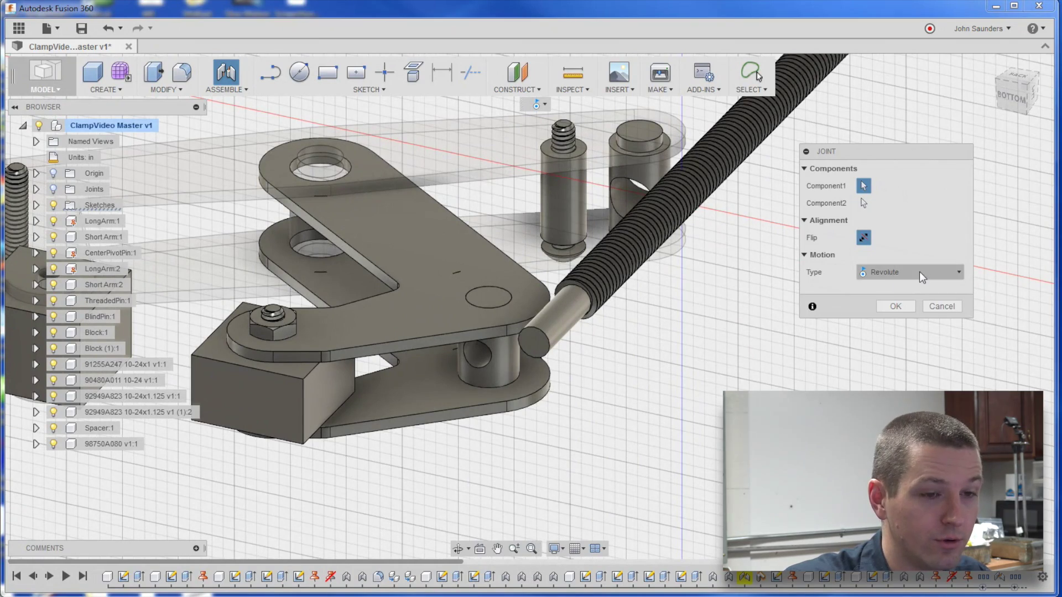
shift+middle_drag(735, 378, 711, 356)
scroll(711, 357, up, 4)
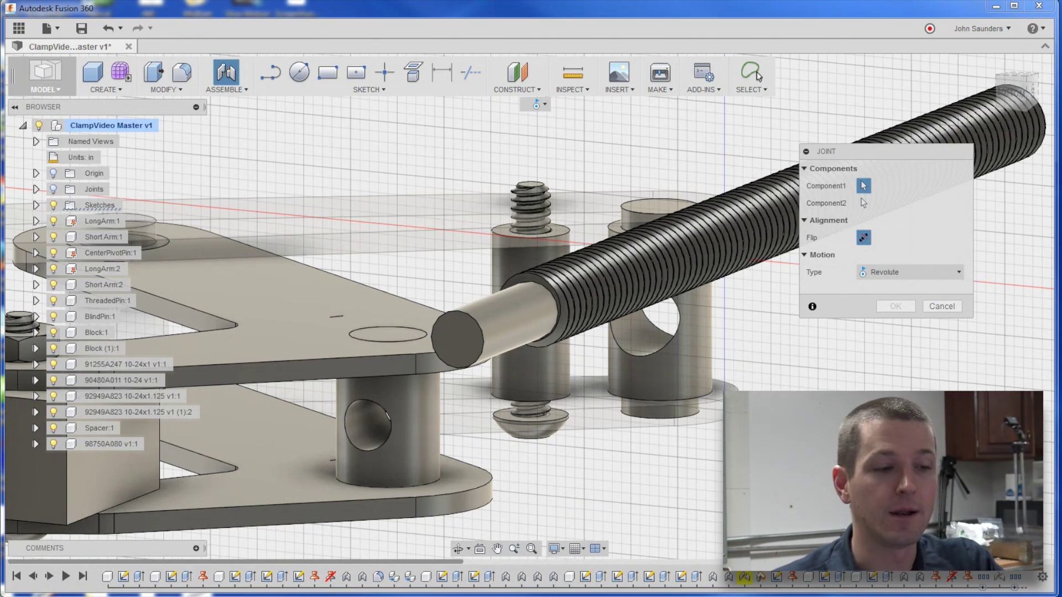
scroll(553, 298, up, 5)
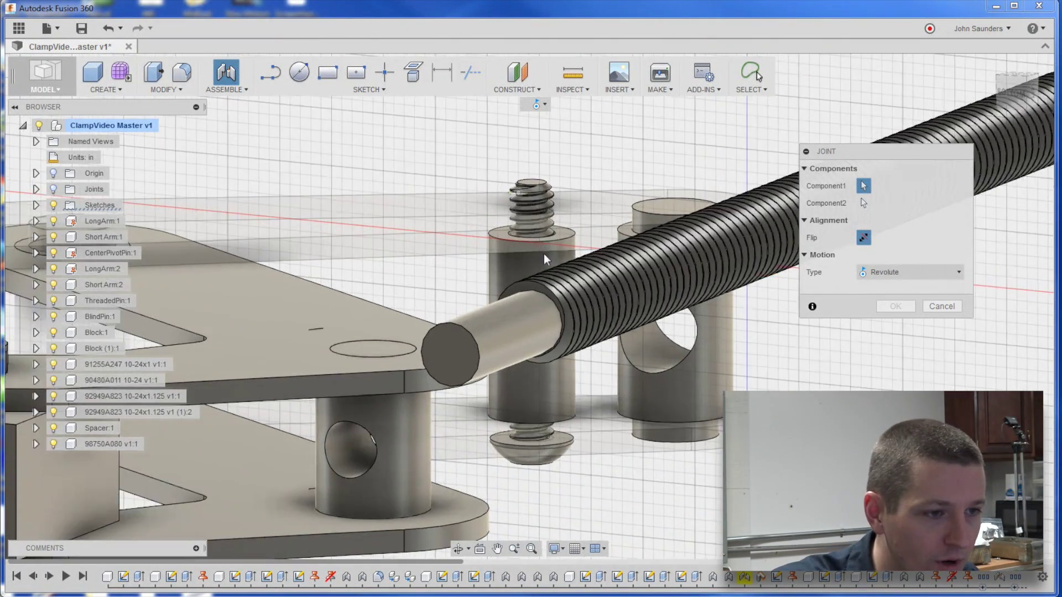
scroll(553, 303, up, 5)
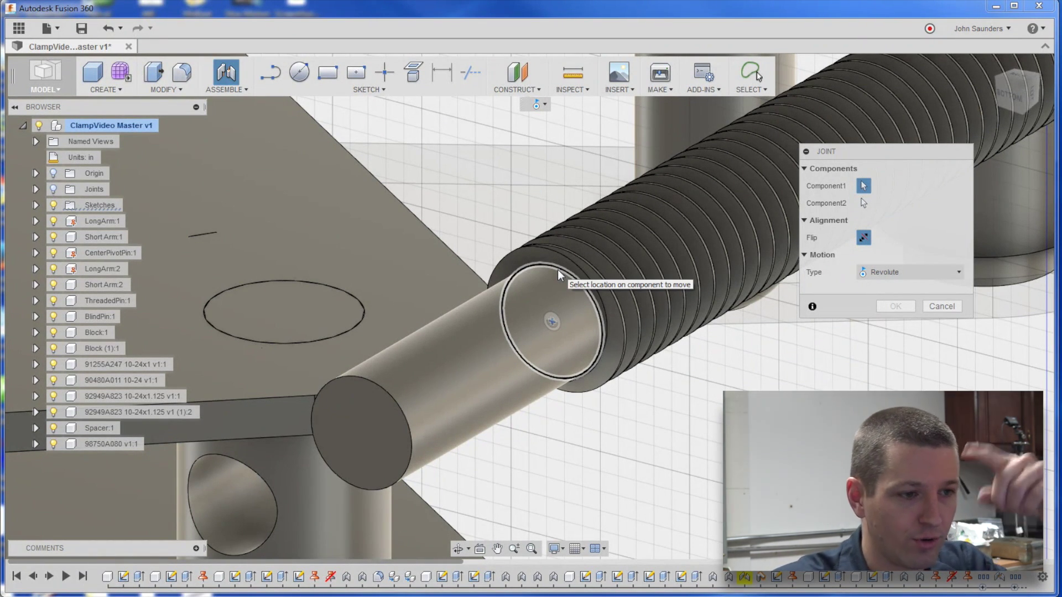
Revolute-join the rod's end-face centre to the pin's cross-hole centre, previewing the spin.
click(551, 322)
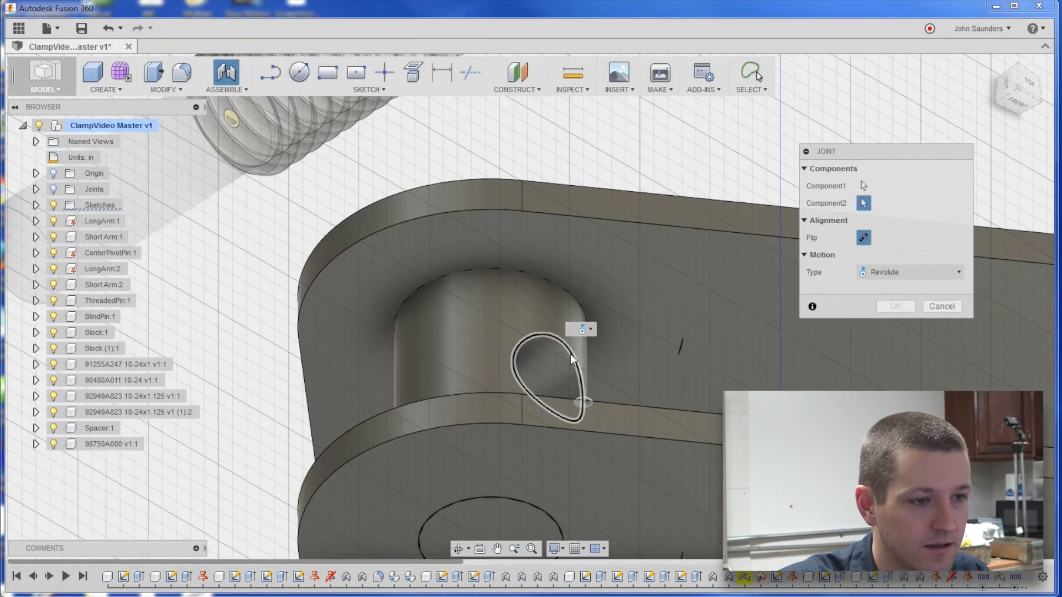
click(570, 353)
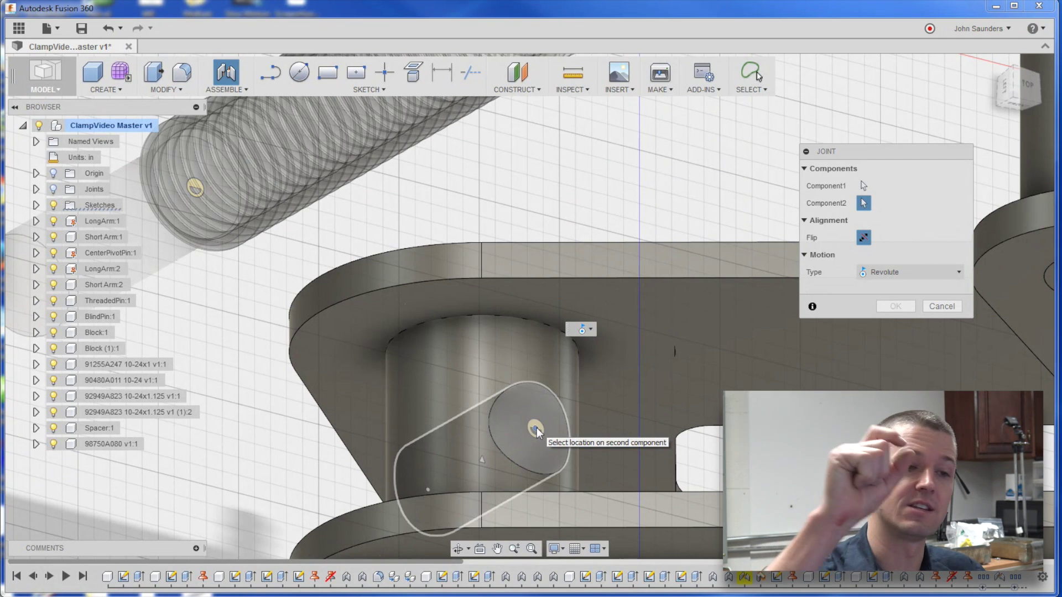
click(536, 428)
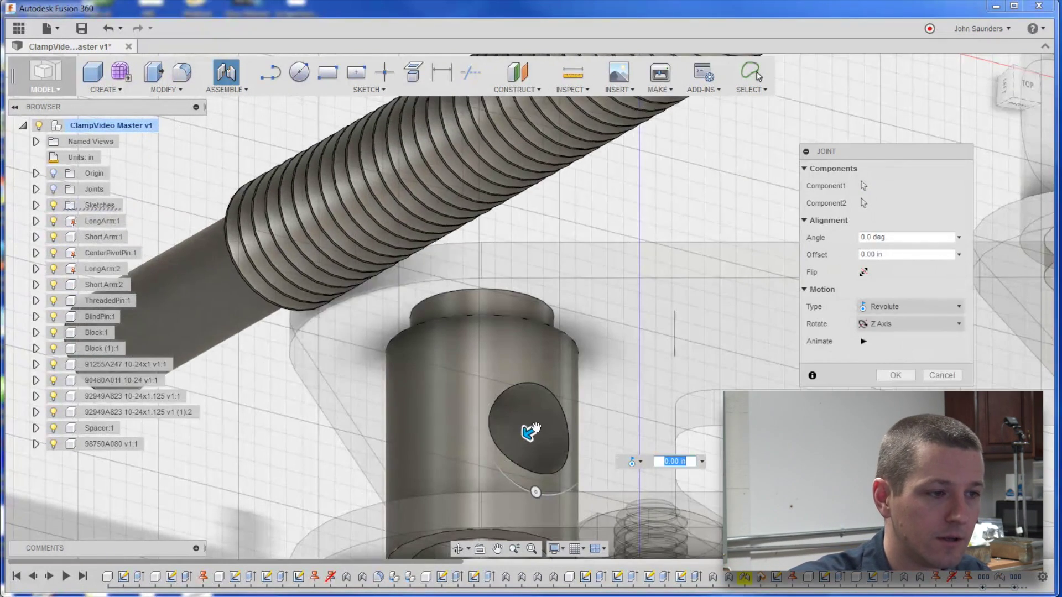
scroll(536, 428, down, 5)
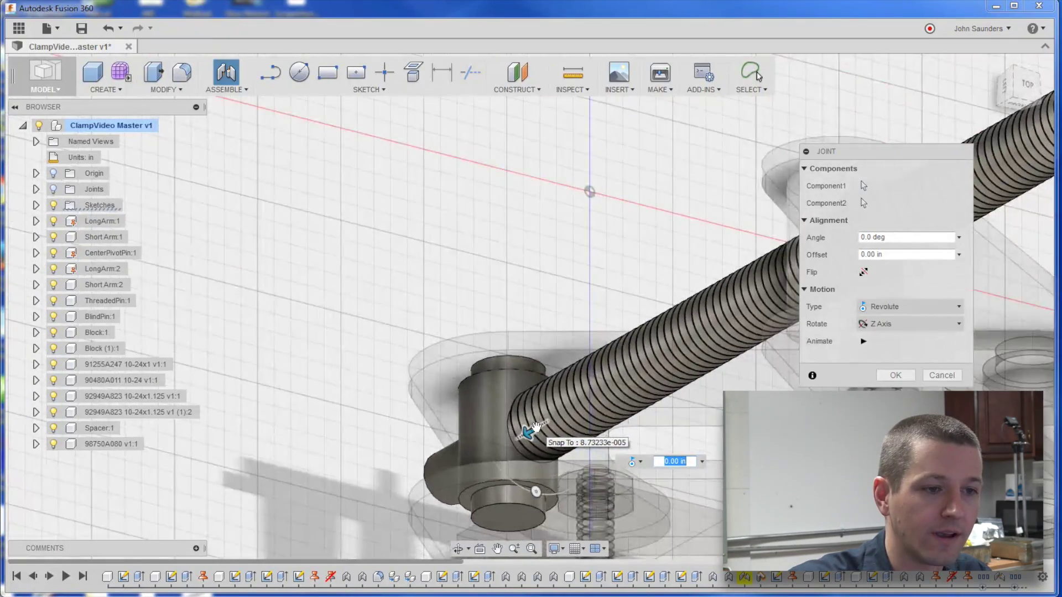
shift+middle_drag(559, 315, 572, 271)
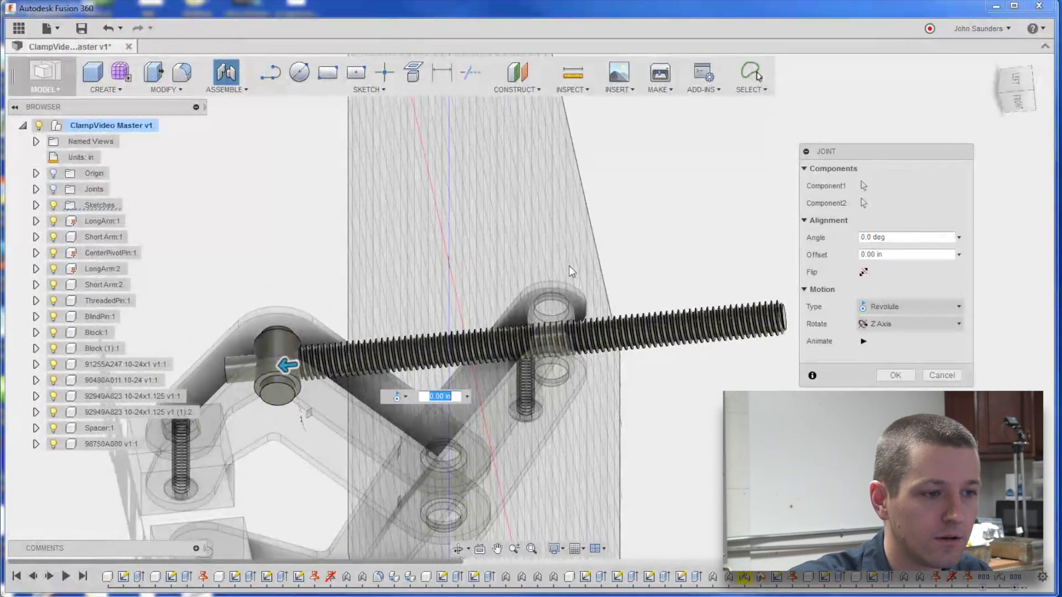
click(862, 342)
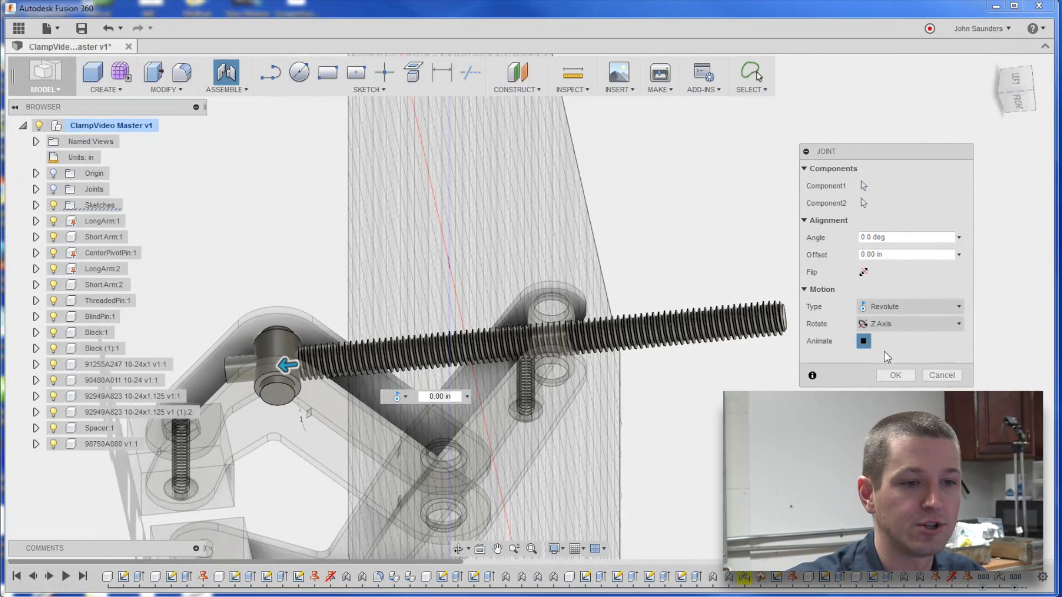
click(901, 373)
Inspect the clamp underside, selecting the pin and then the 98750A080 rod component.
shift+middle_drag(387, 213, 335, 318)
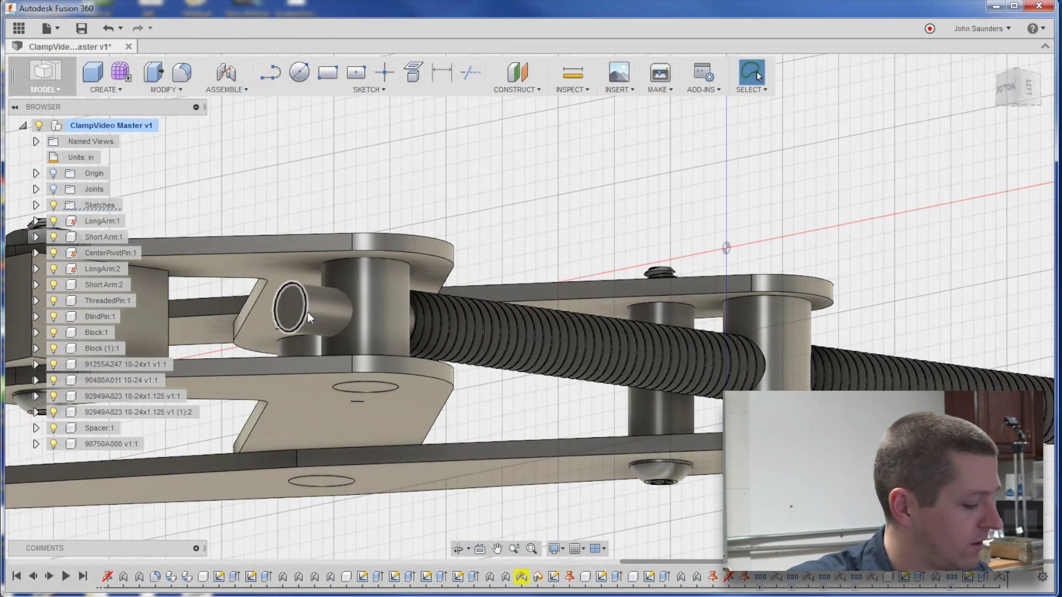
shift+middle_drag(344, 220, 354, 342)
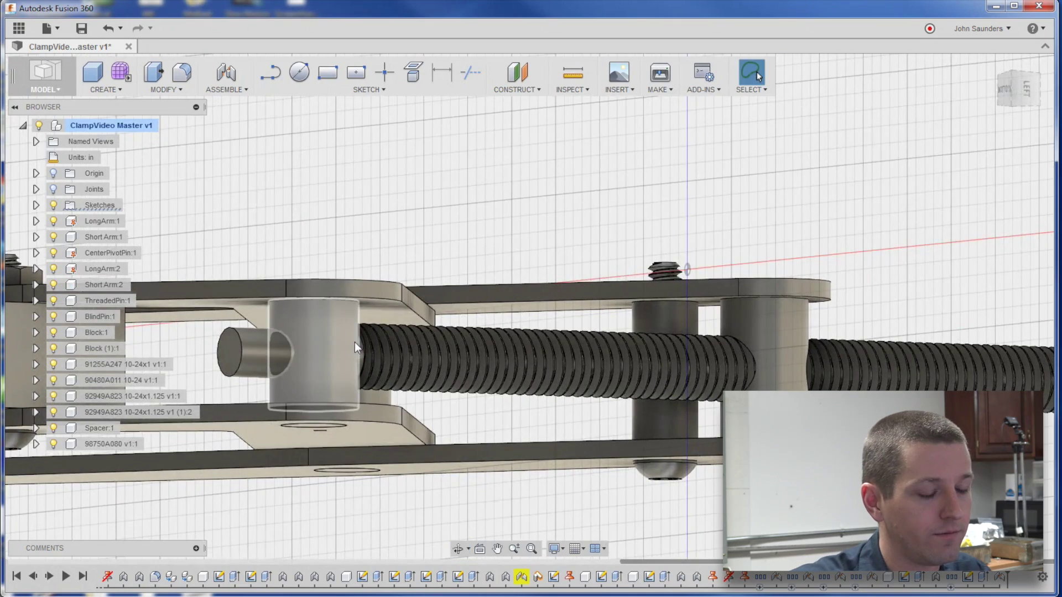
click(267, 355)
shift+middle_drag(249, 351, 465, 218)
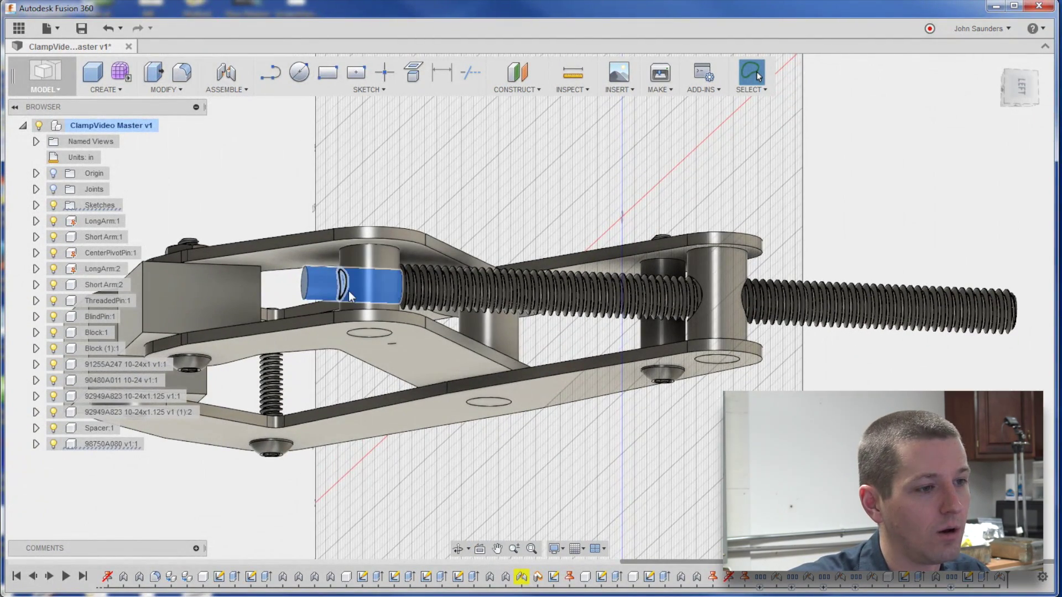
click(112, 446)
Start a Thread on the rod, keeping ANSI Unified type and Auto size.
right_click(113, 446)
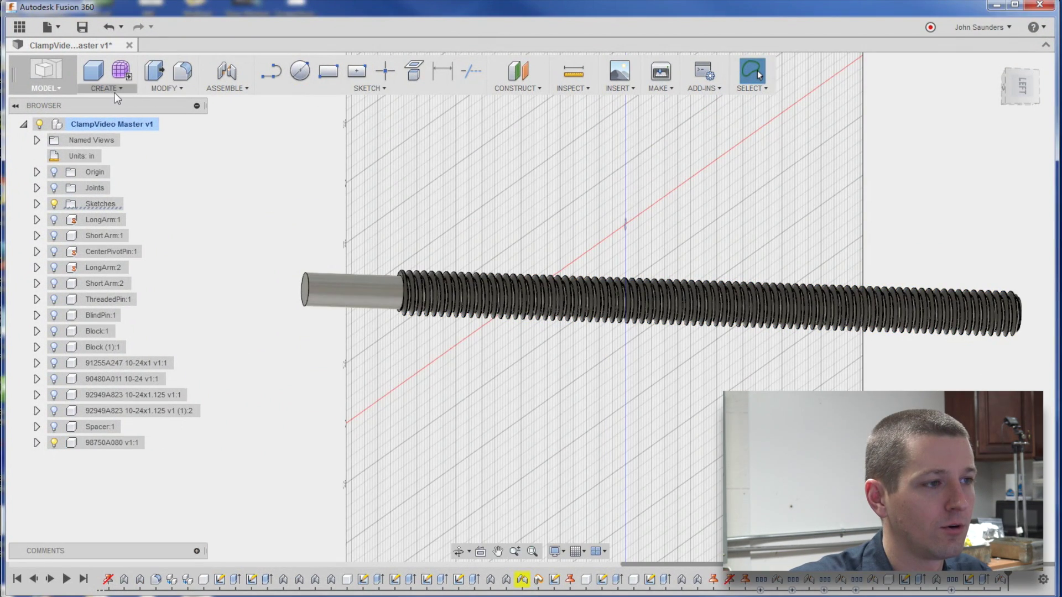
click(114, 91)
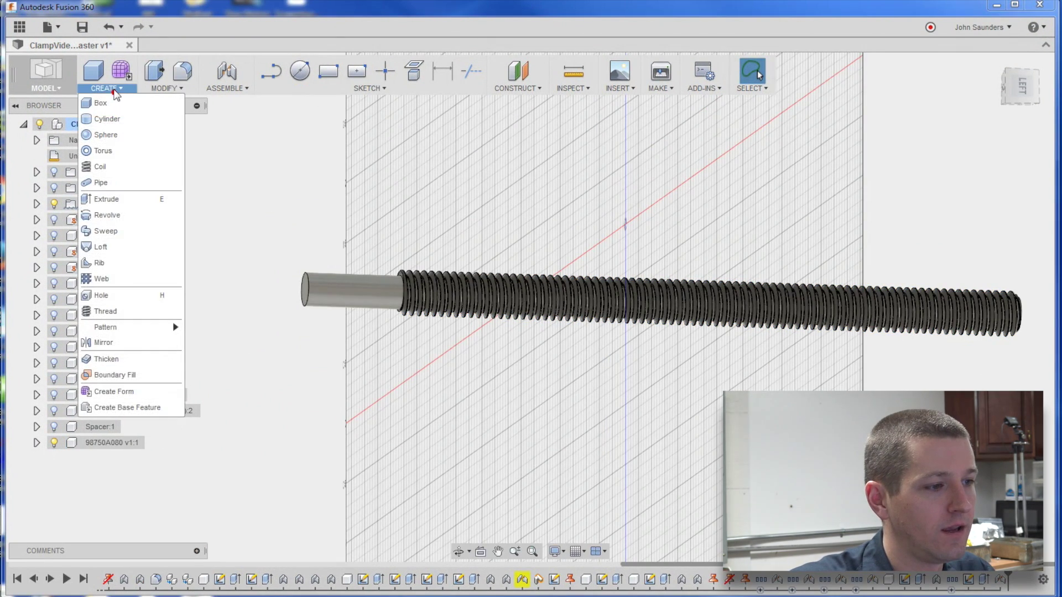
click(121, 308)
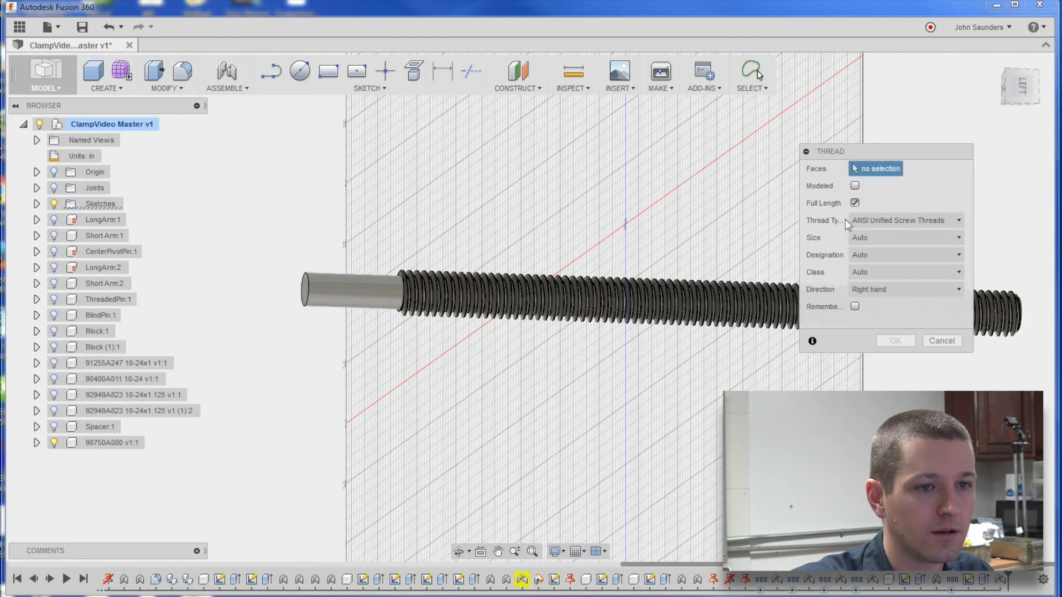
click(885, 220)
click(901, 224)
click(898, 235)
click(894, 238)
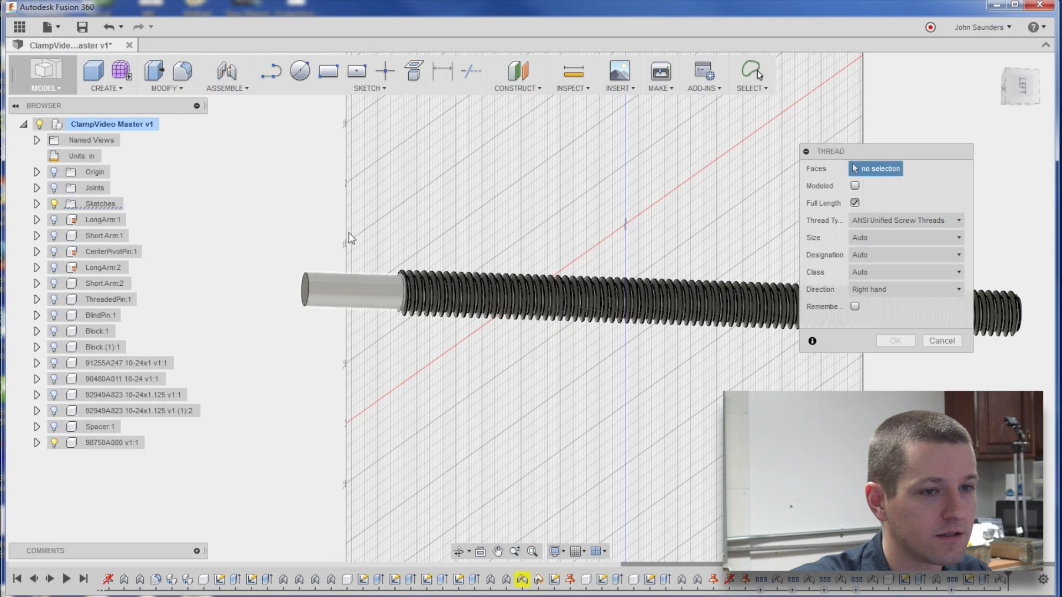
Thread the rod's plain shank as modeled 1/4-20 UNC, 0.25 in size, partial length.
click(353, 289)
click(888, 241)
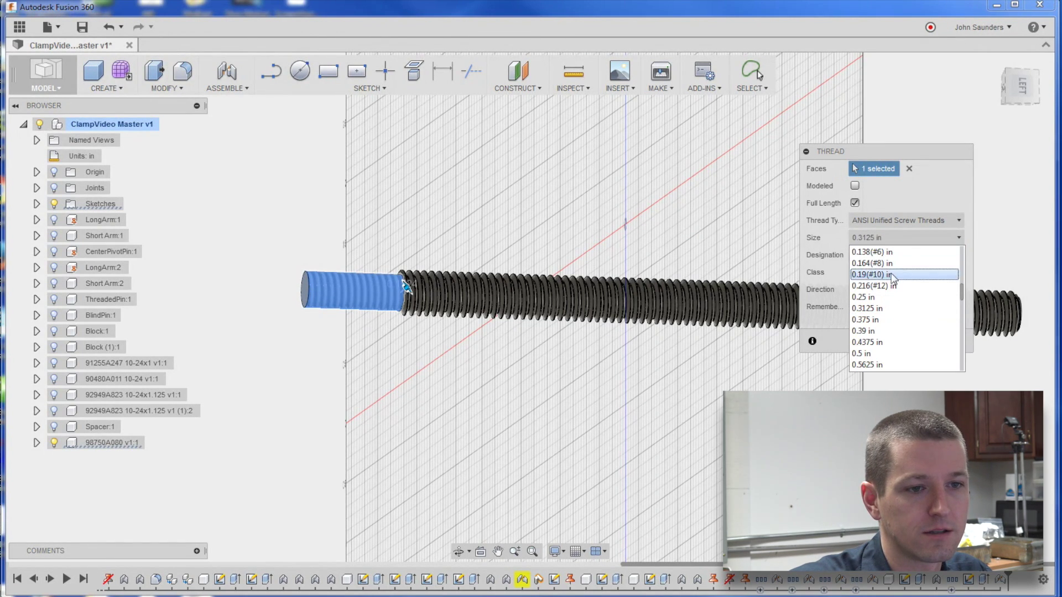
click(893, 293)
click(871, 259)
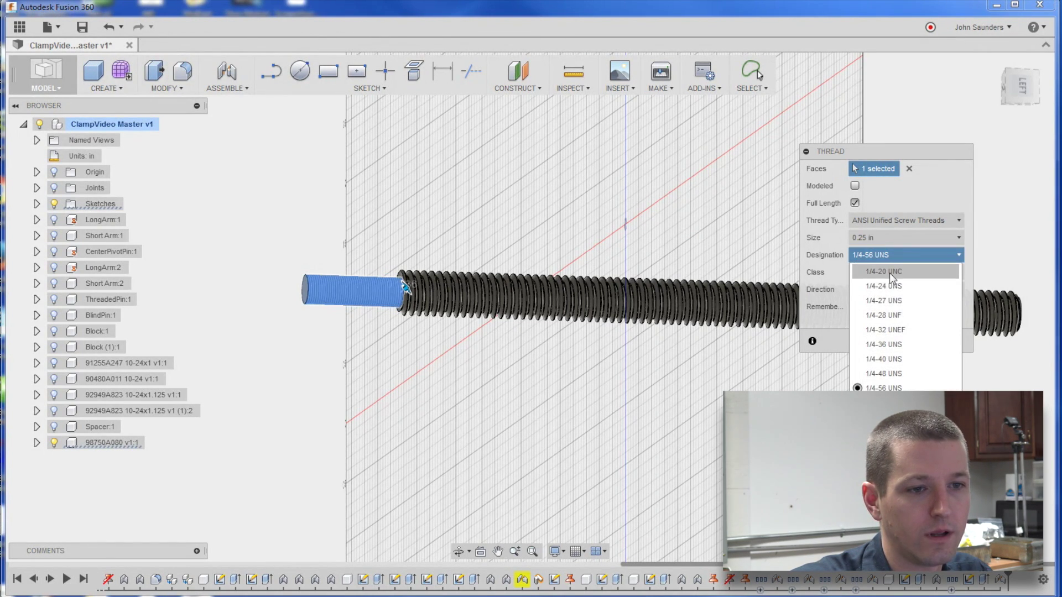
click(888, 272)
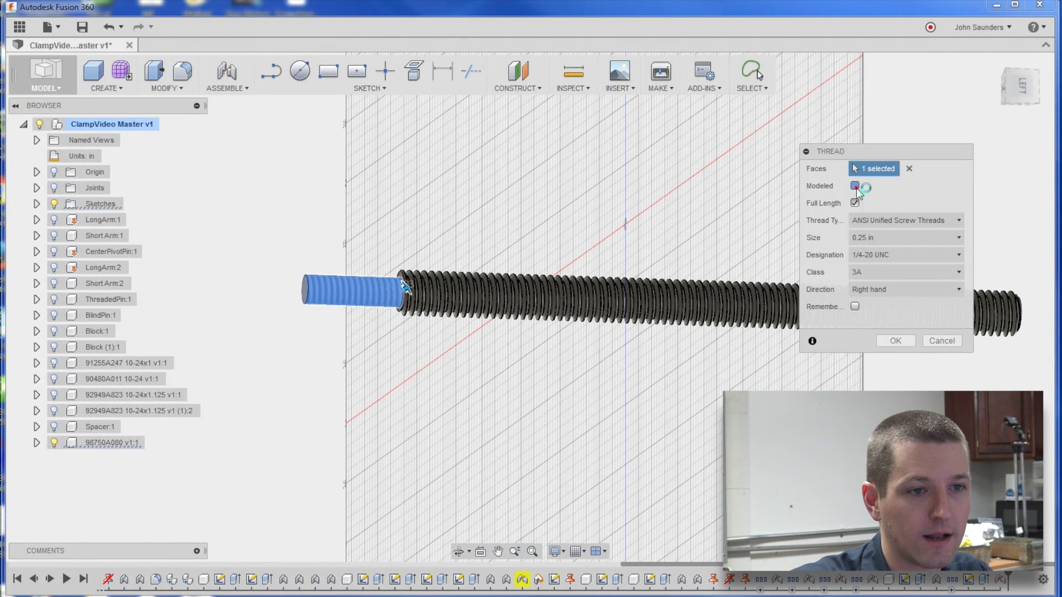
click(855, 187)
click(855, 203)
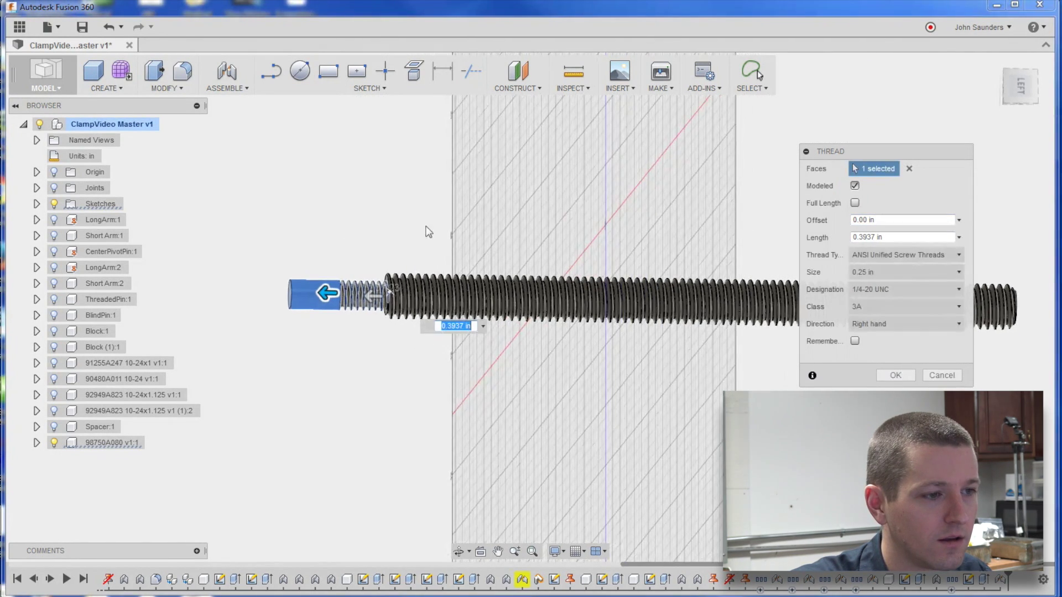
shift+middle_drag(427, 230, 409, 270)
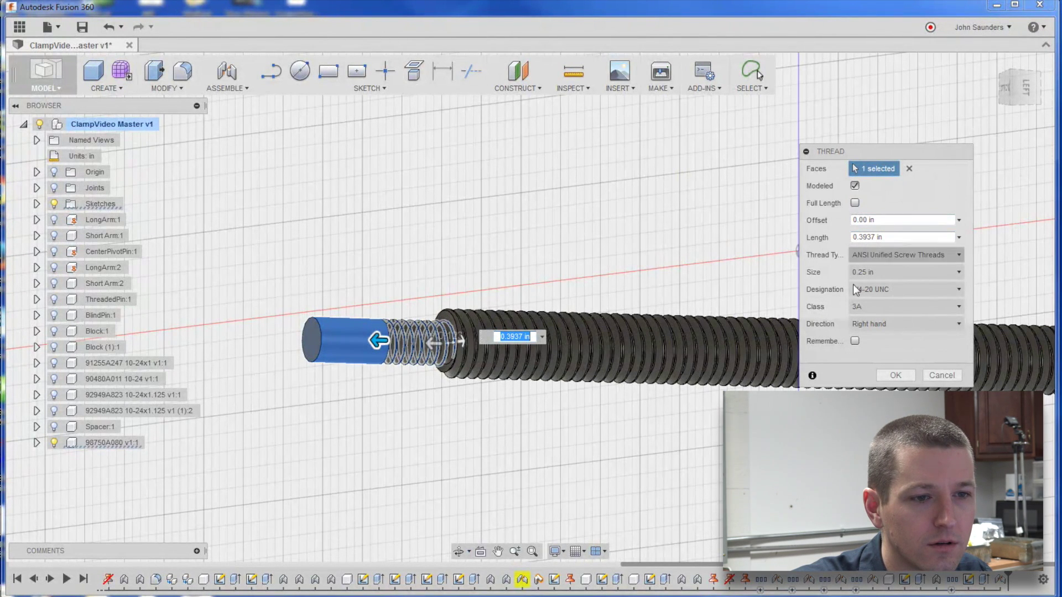
Enter a 0.25 in thread length and push the offset back from the rod end.
click(888, 221)
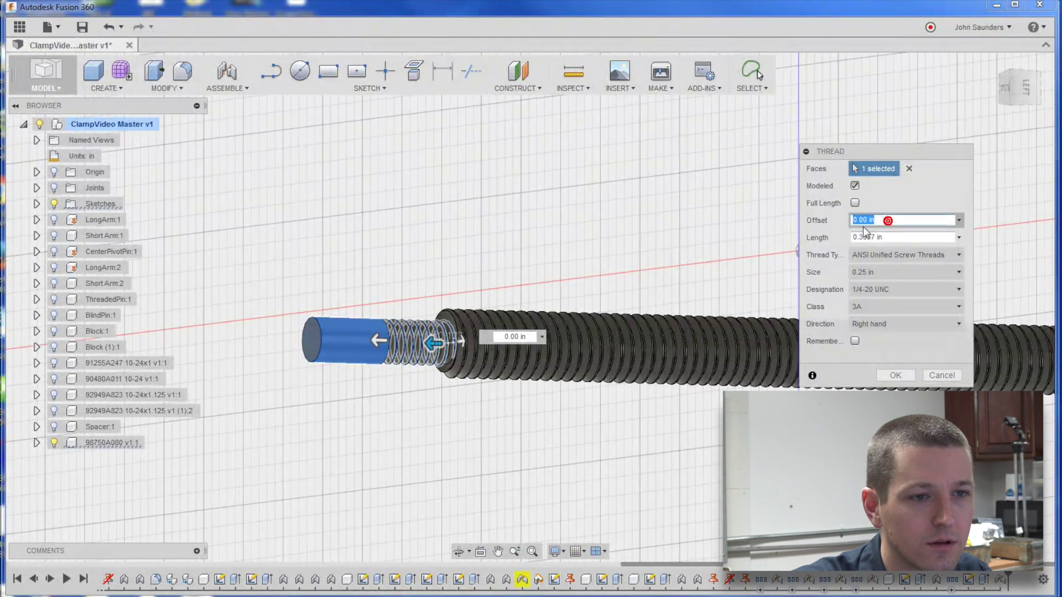
key(Tab)
key(Delete)
text(.25)
key(Tab)
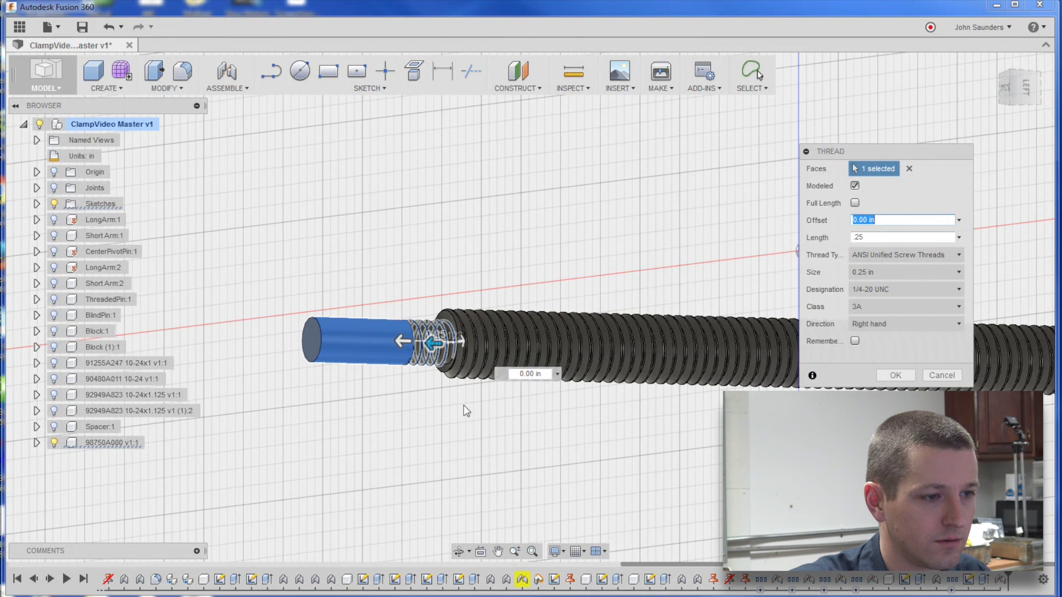
drag(381, 360, 238, 359)
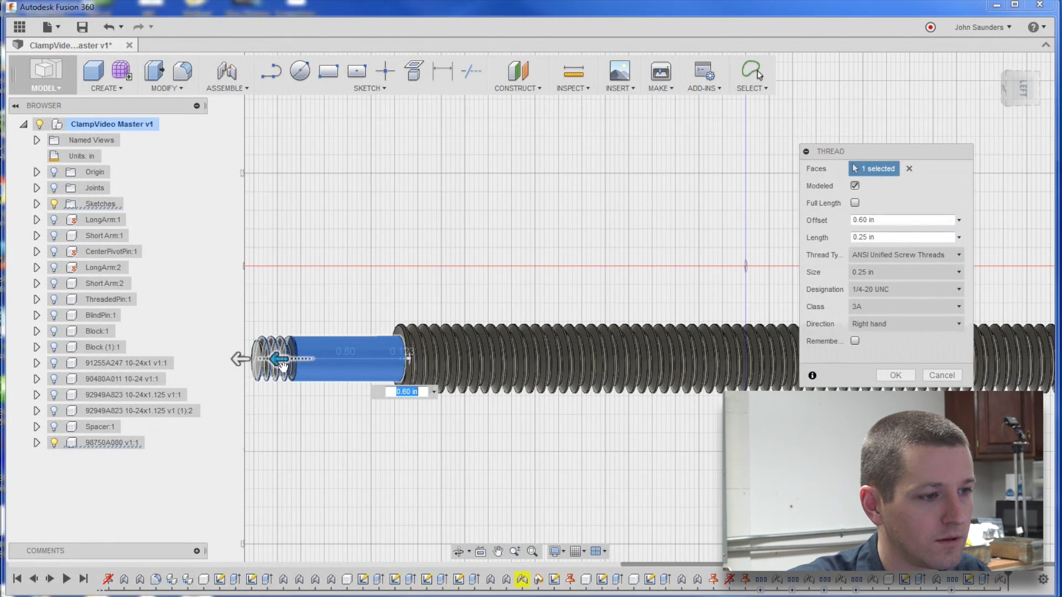
Adjust the thread to 0.30 in long with 0.50 in offset and apply it.
click(857, 237)
key(shift+Right)
key(Delete)
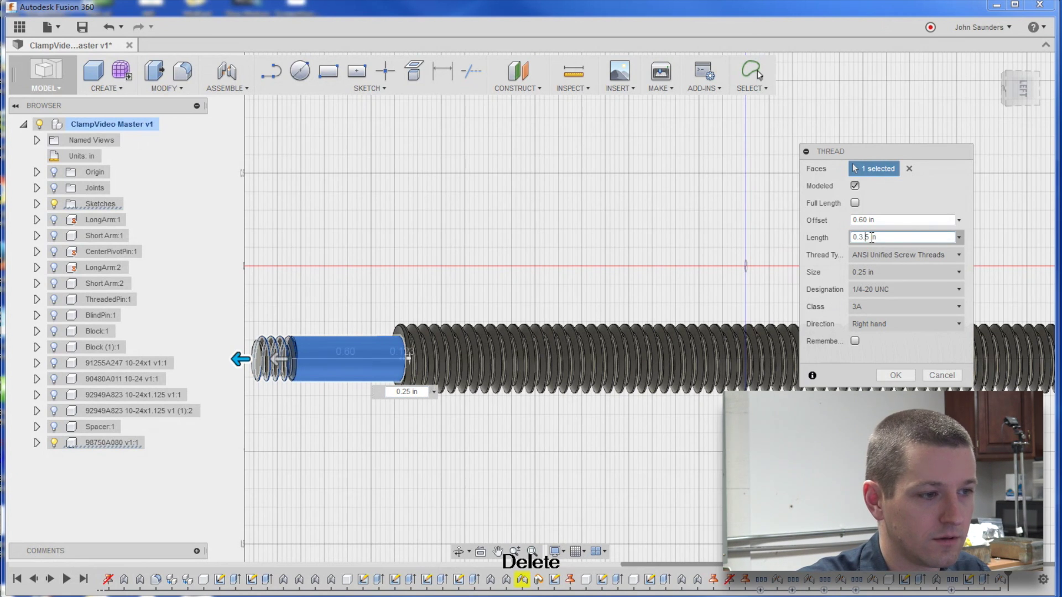
text(37)
key(Left)
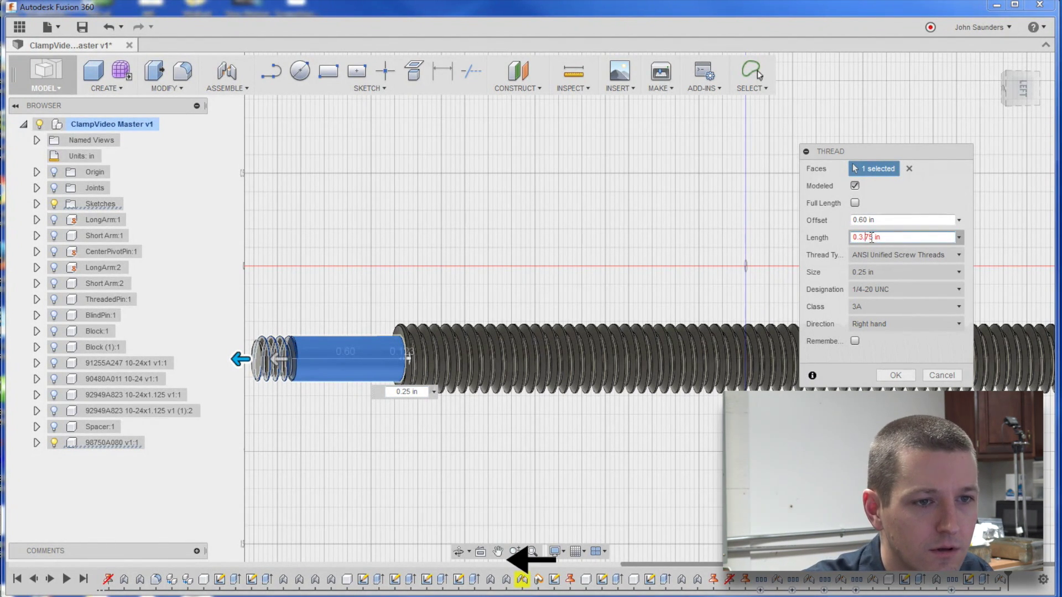
key(BackSpace)
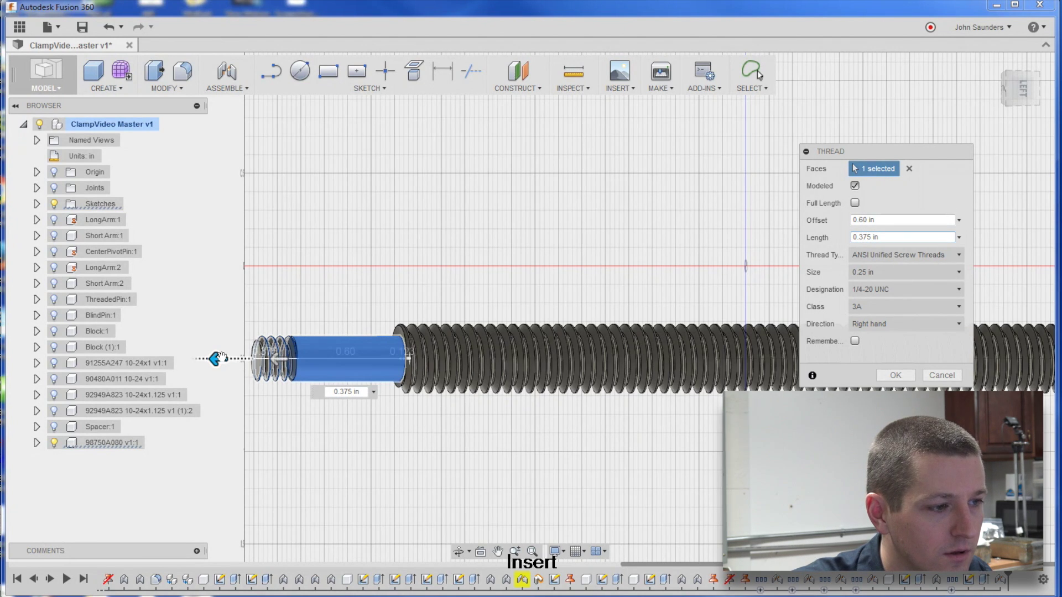
drag(218, 359, 297, 362)
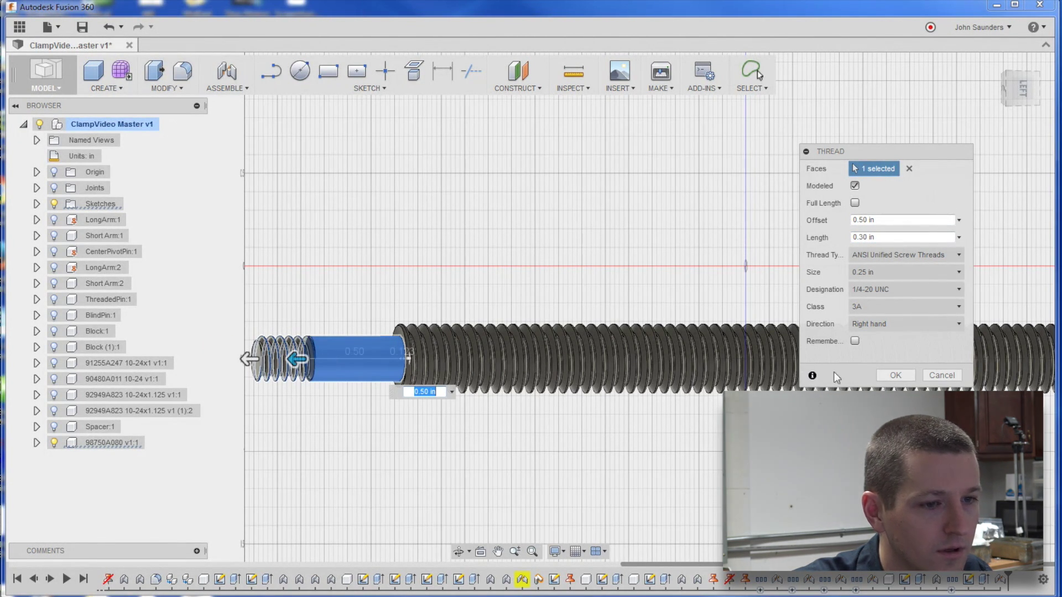
click(895, 375)
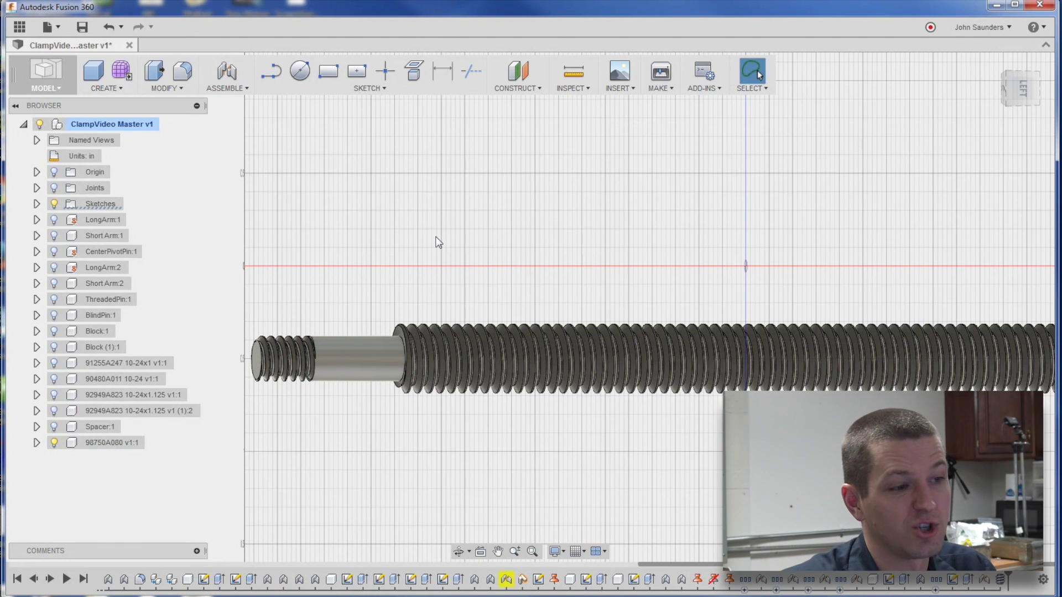
Show all the other clamp components again from the rod's context menu.
scroll(435, 242, down, 1)
shift+middle_drag(439, 242, 422, 237)
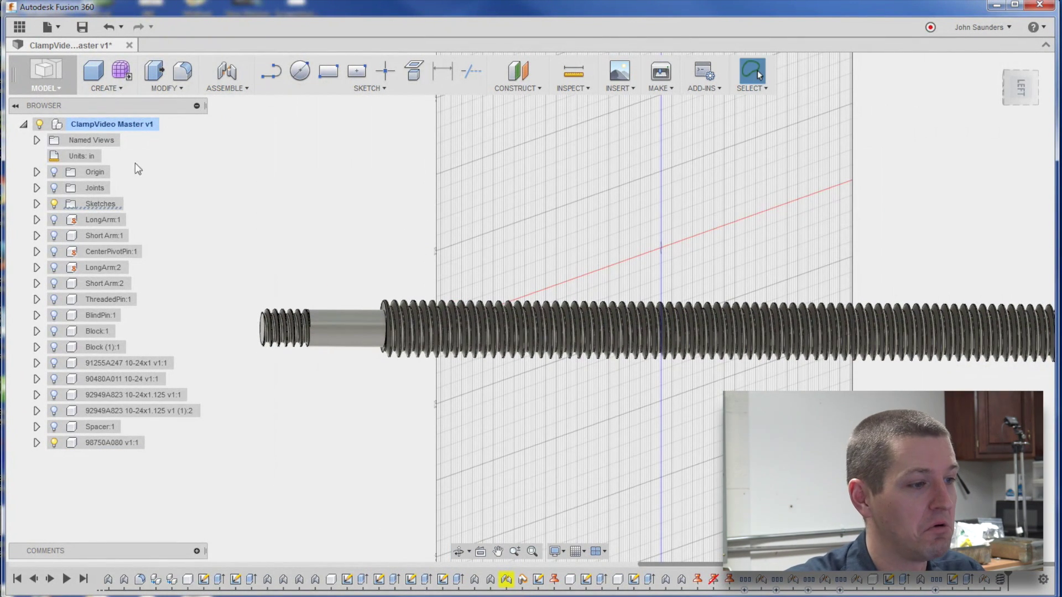
right_click(94, 443)
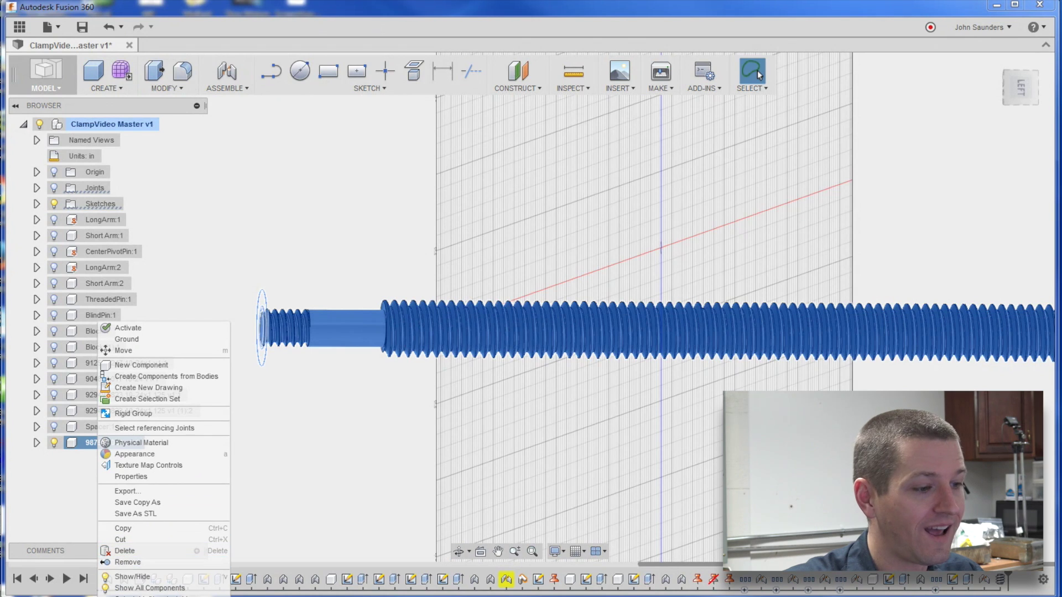
click(71, 506)
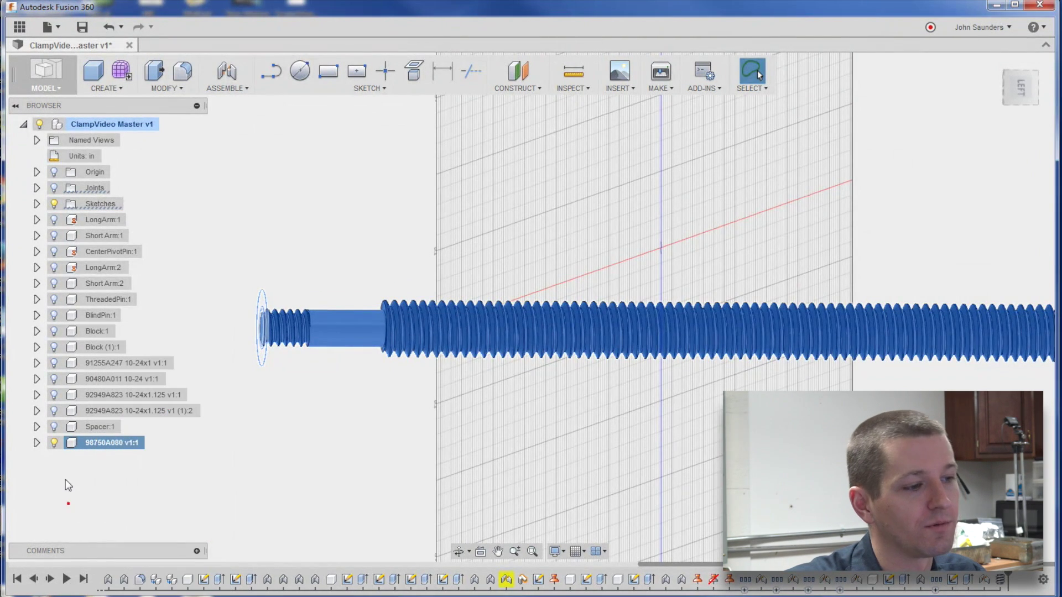
right_click(97, 443)
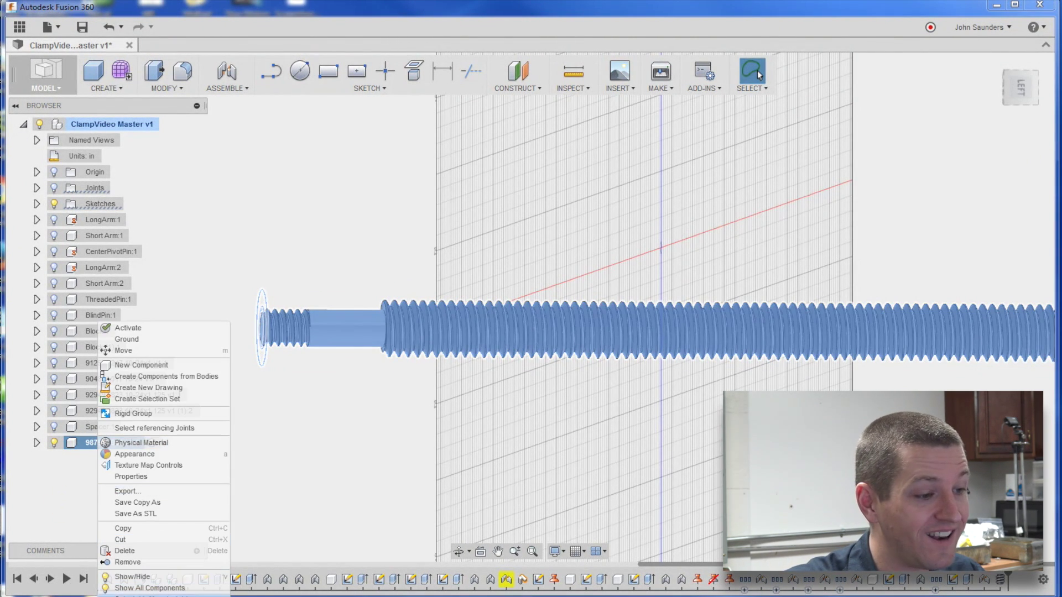
key(Escape)
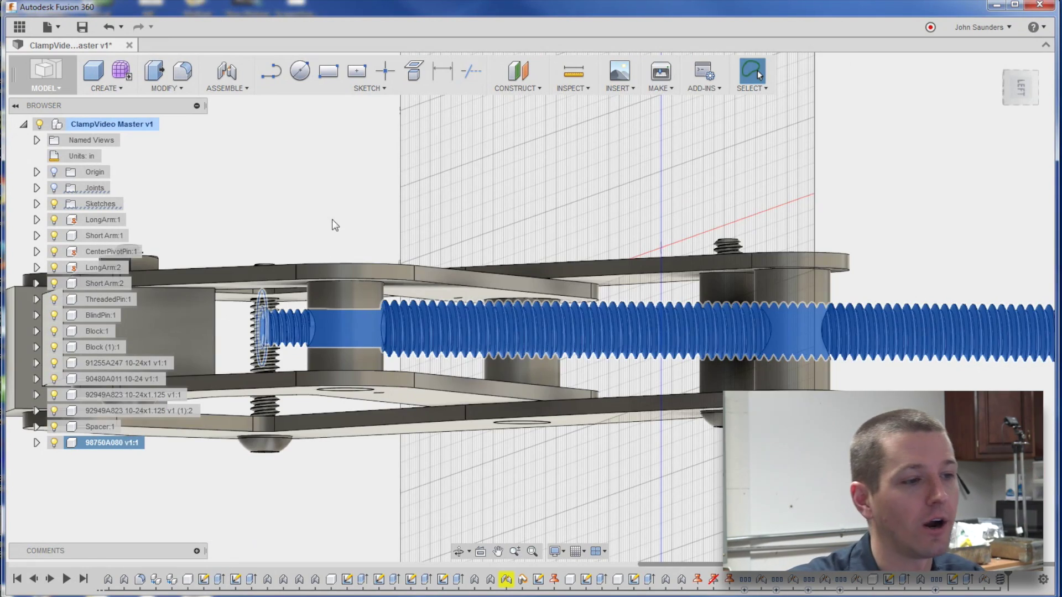
click(329, 166)
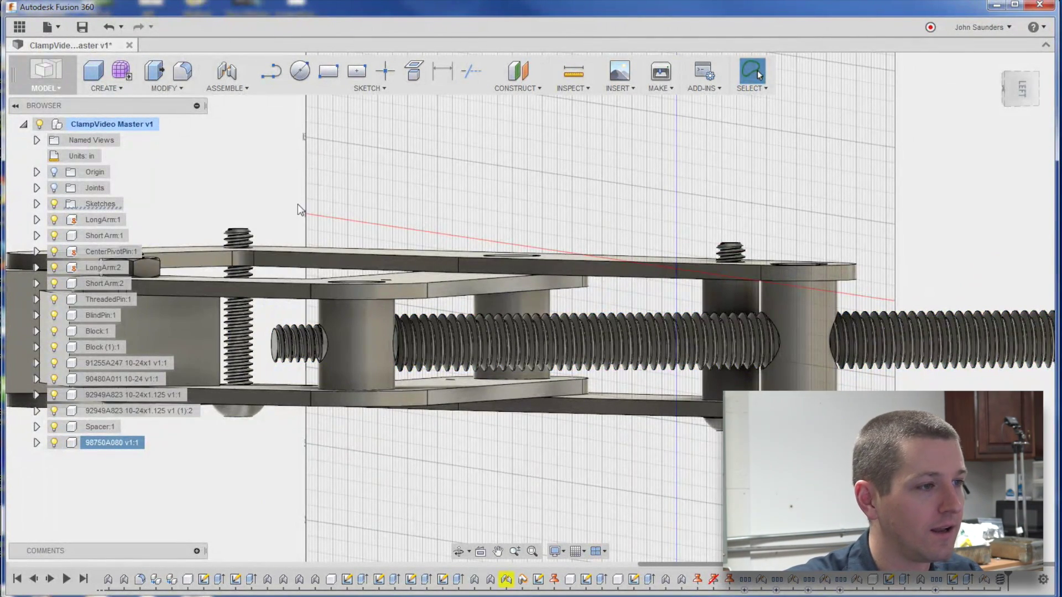
Insert the 95036A012 1/4x20 nut into the design, turned -90° about X.
click(18, 29)
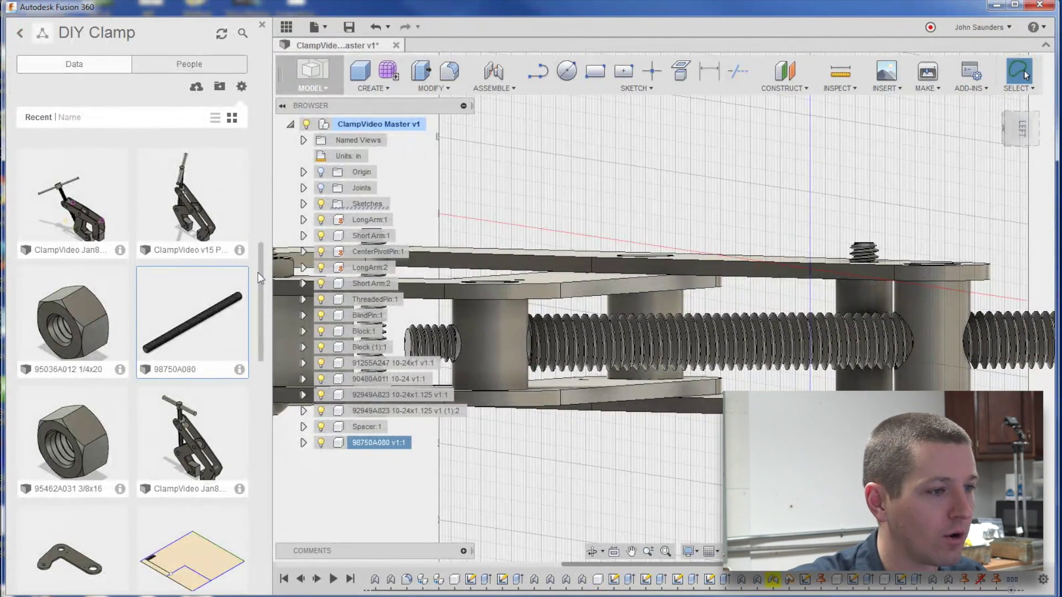
scroll(260, 280, up, 2)
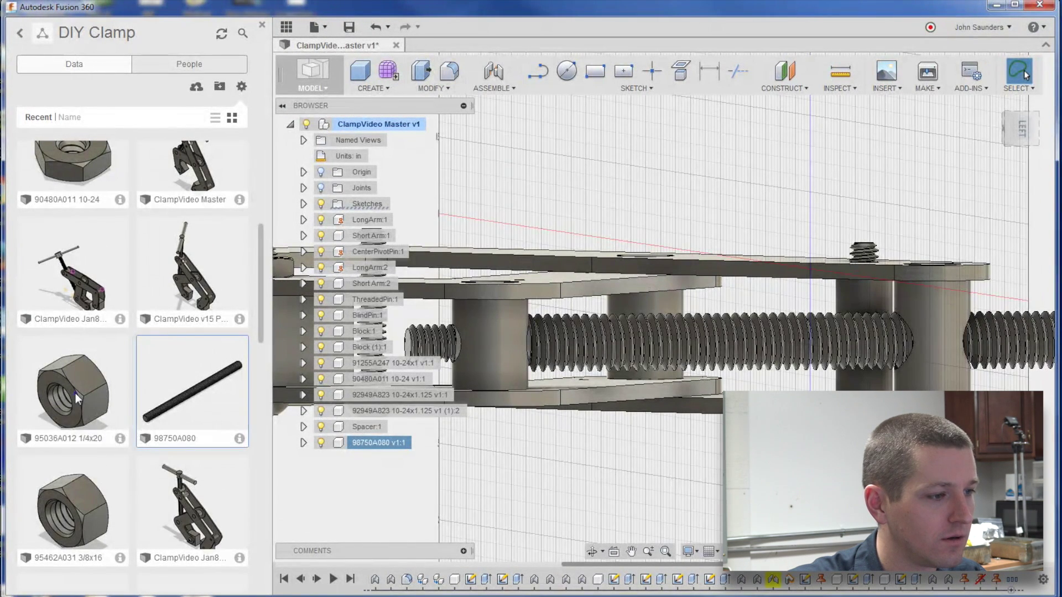
right_click(77, 395)
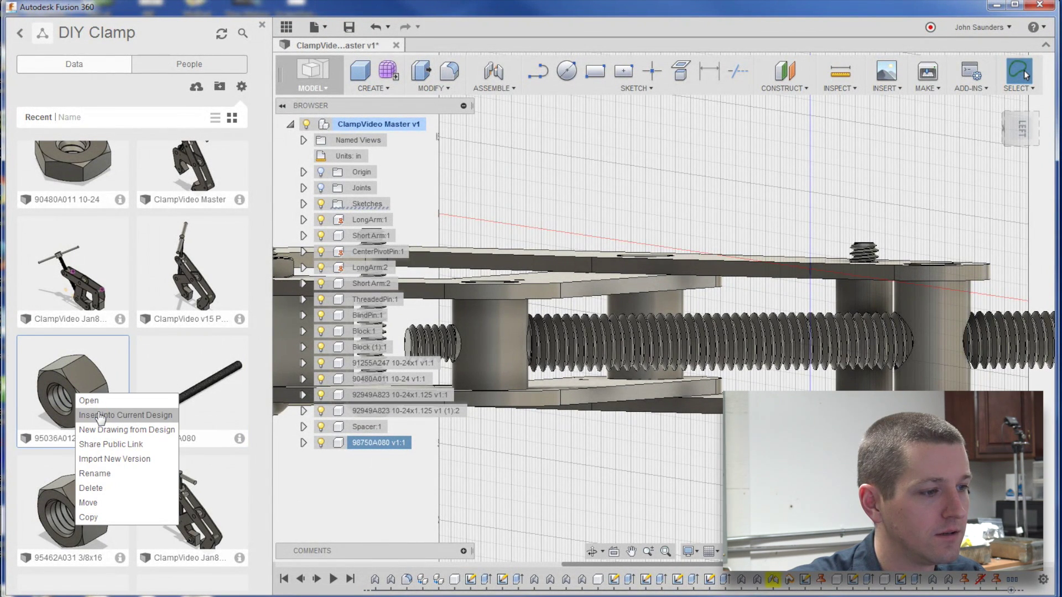
click(100, 416)
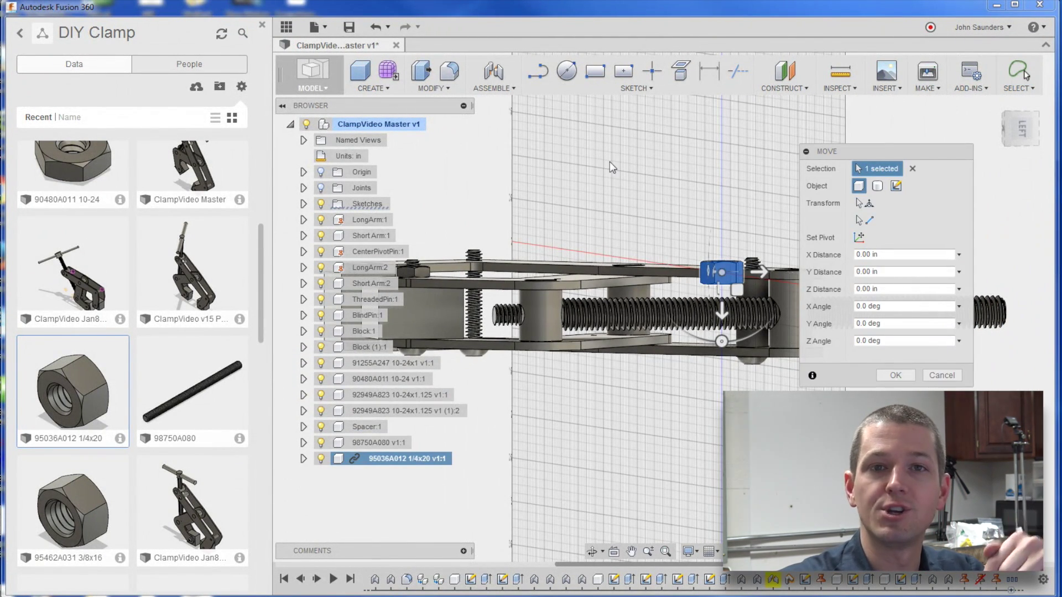
click(262, 25)
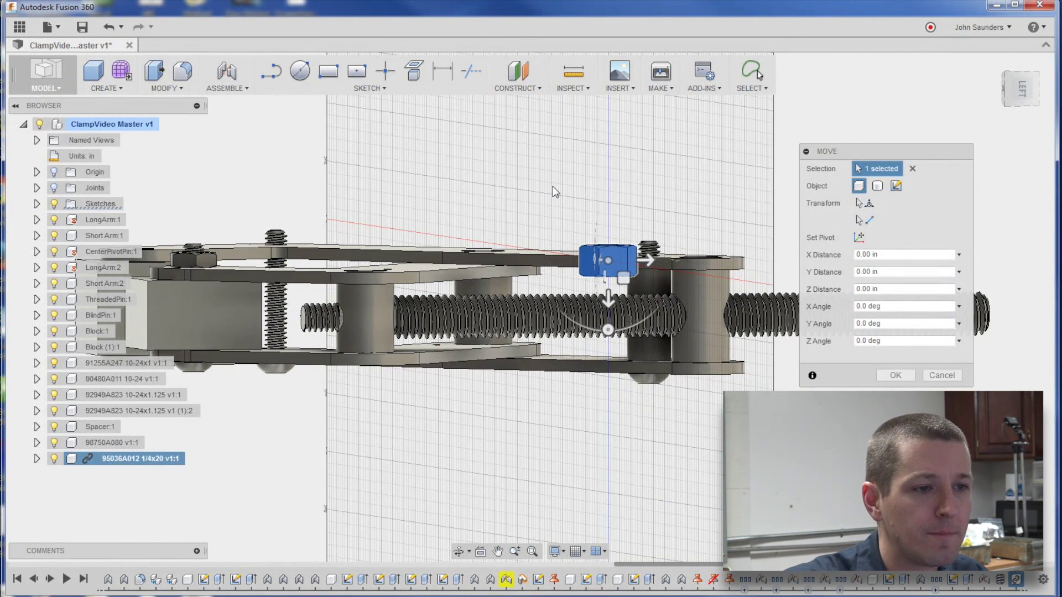
shift+middle_drag(554, 192, 587, 310)
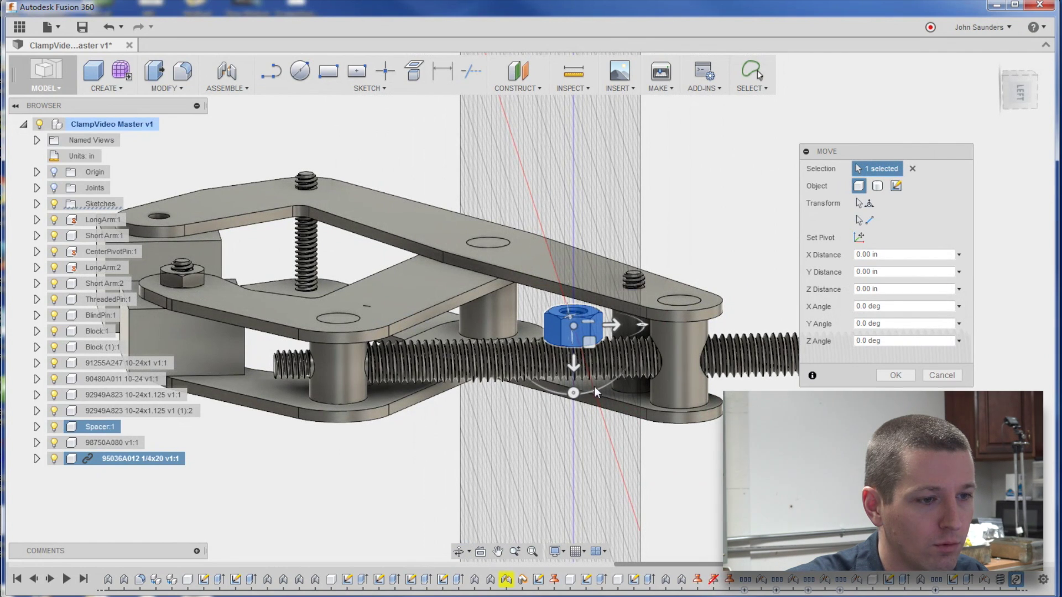
drag(573, 393, 641, 325)
Confirm the nut's new orientation and pick the nut's center as the first joint point.
click(892, 376)
shift+middle_drag(530, 489, 590, 473)
key(j)
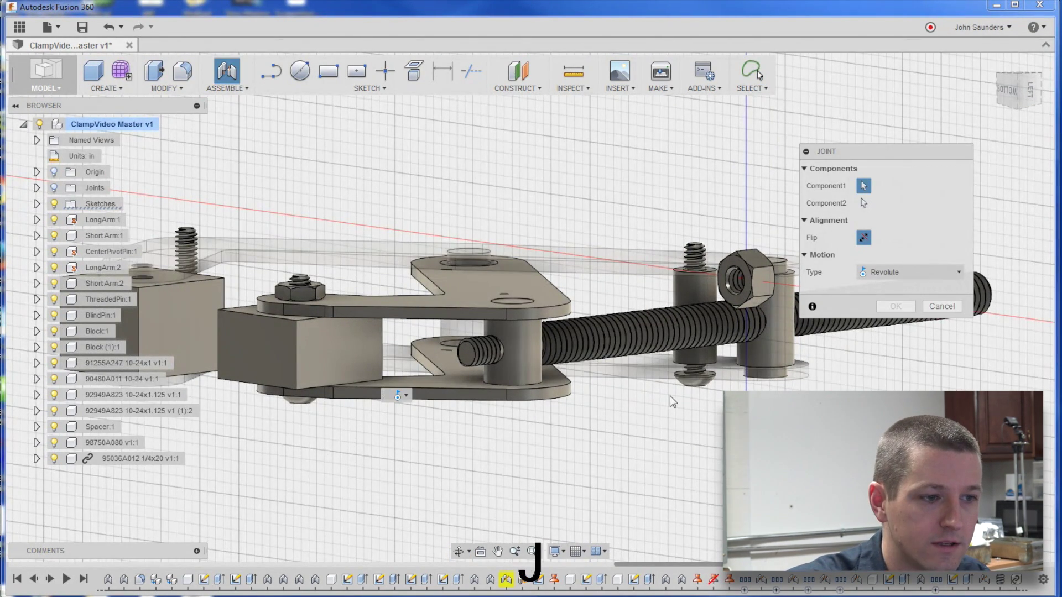
scroll(669, 396, up, 3)
scroll(718, 385, up, 3)
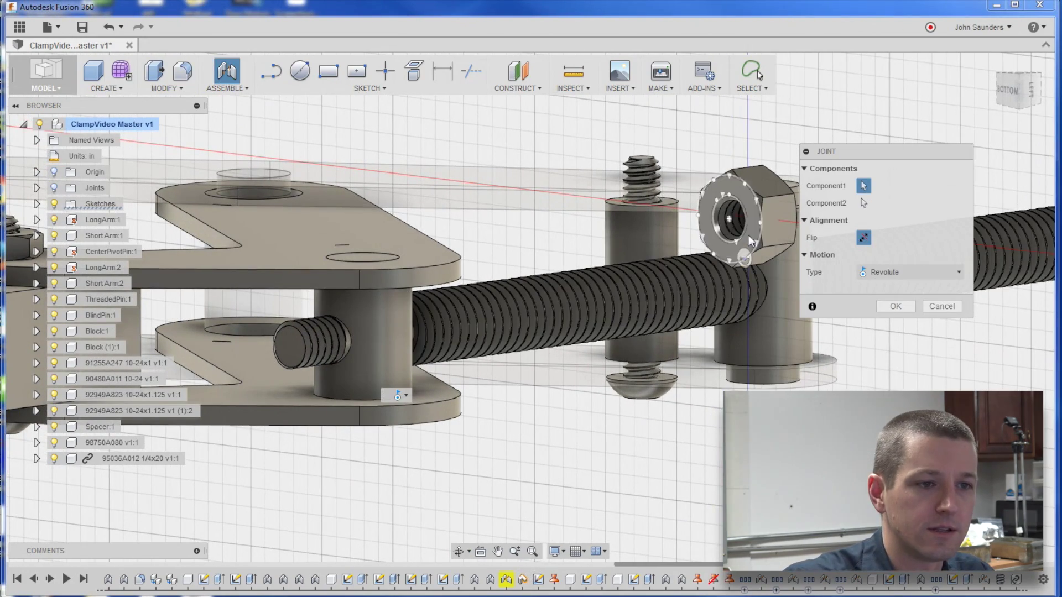
click(748, 211)
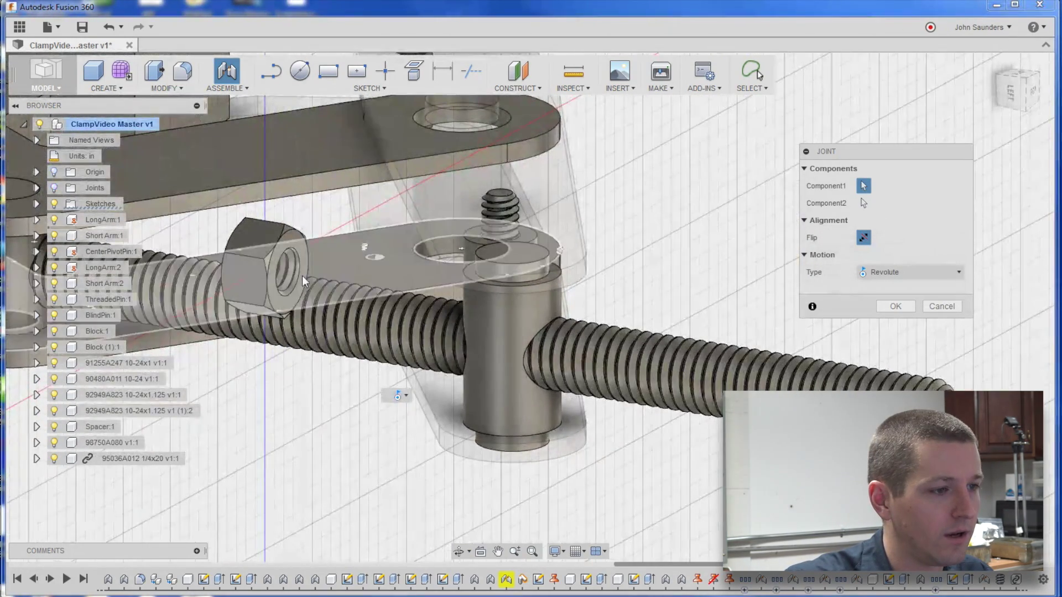
click(287, 274)
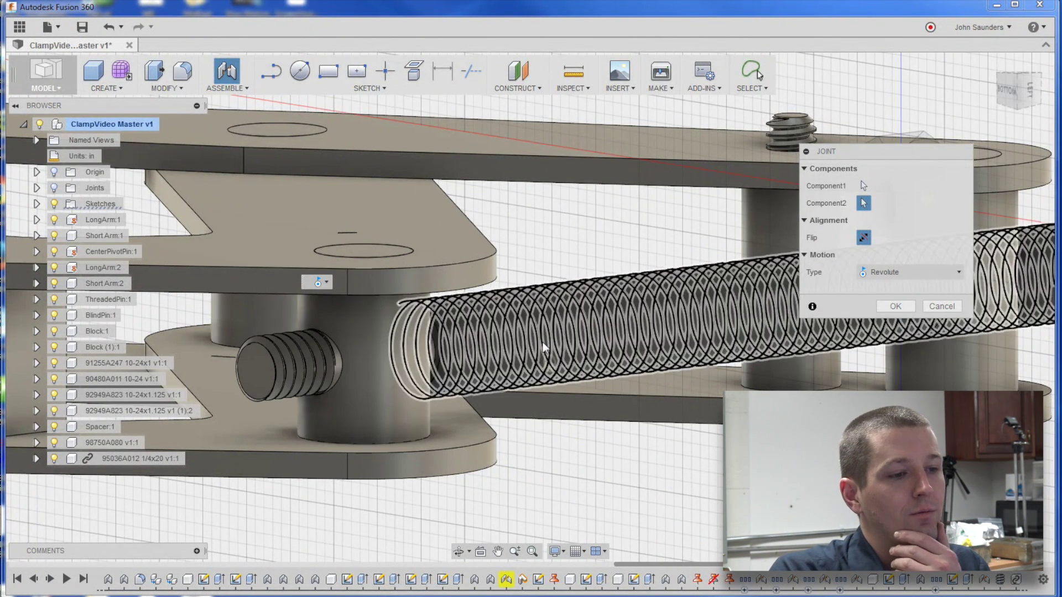
Hide the threaded rod, snap the joint to the pin hole's center, and apply it.
click(55, 442)
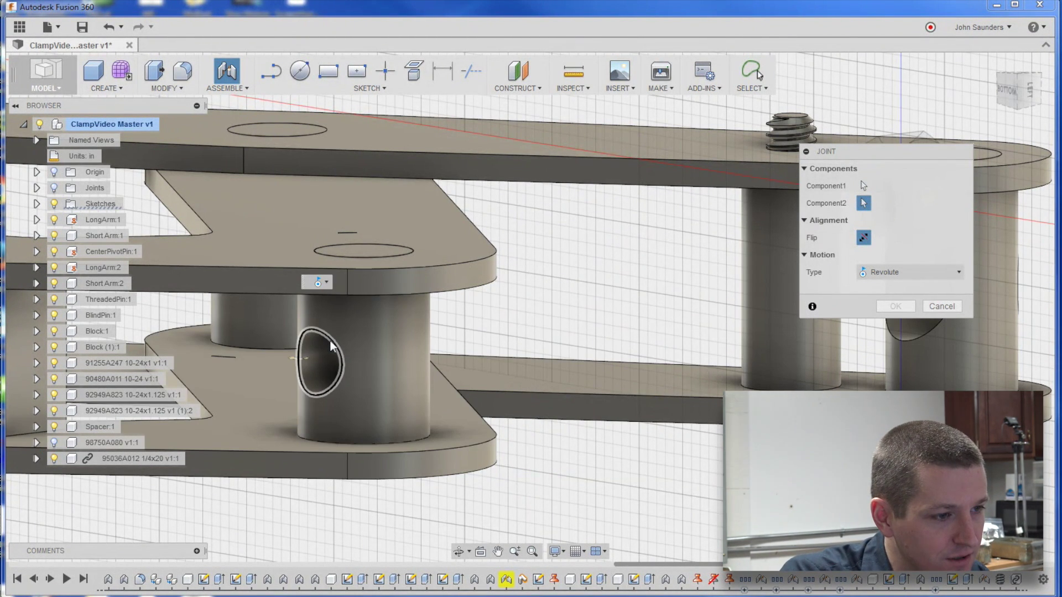
click(310, 362)
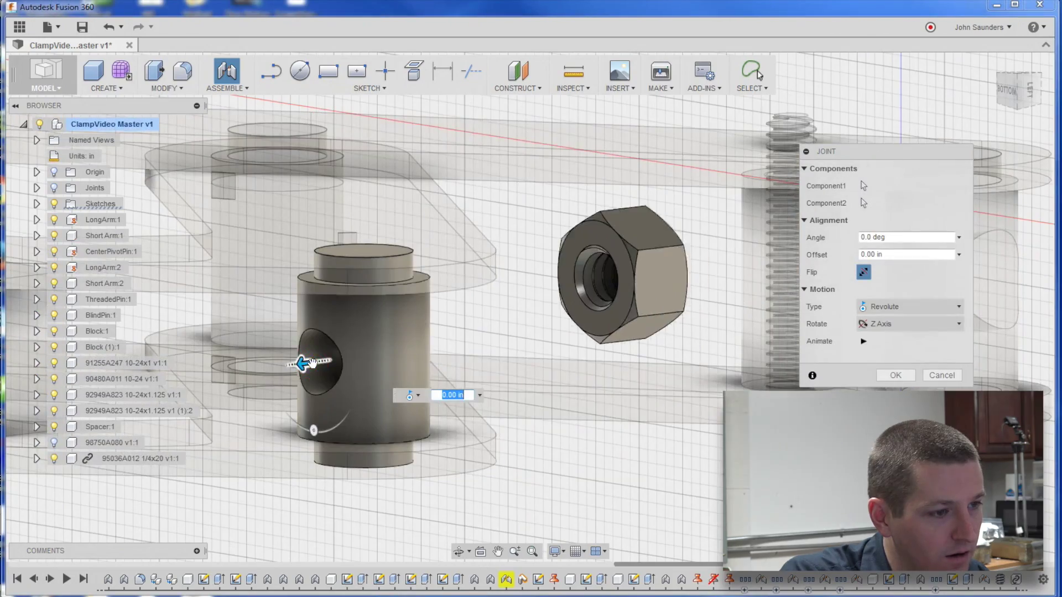
mouse_move(621, 343)
shift+middle_down()
mouse_move(605, 343)
mouse_move(636, 326)
mouse_move(621, 324)
mouse_move(610, 342)
shift+middle_up()
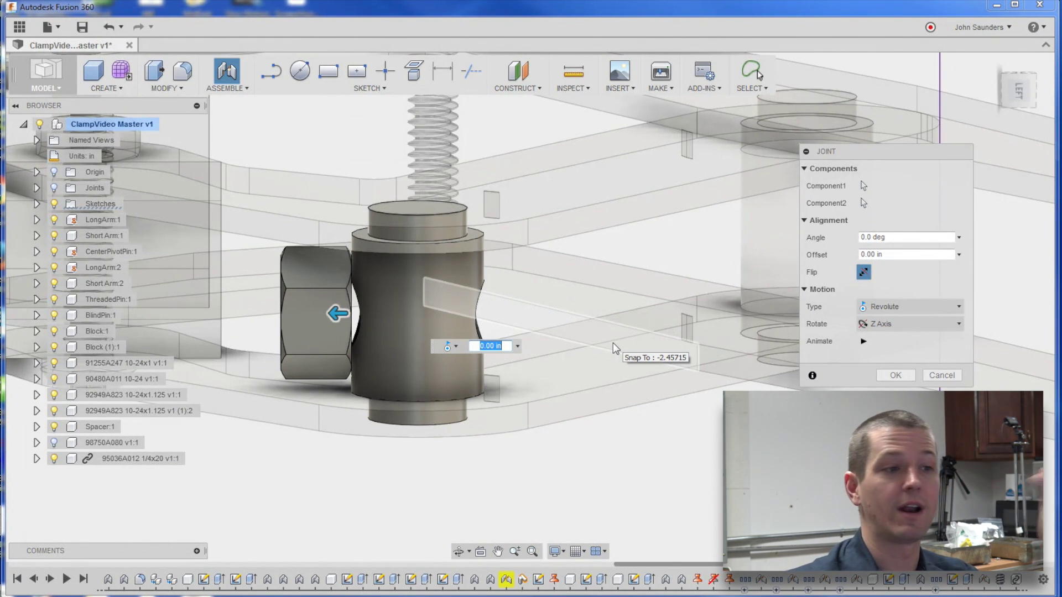
click(889, 375)
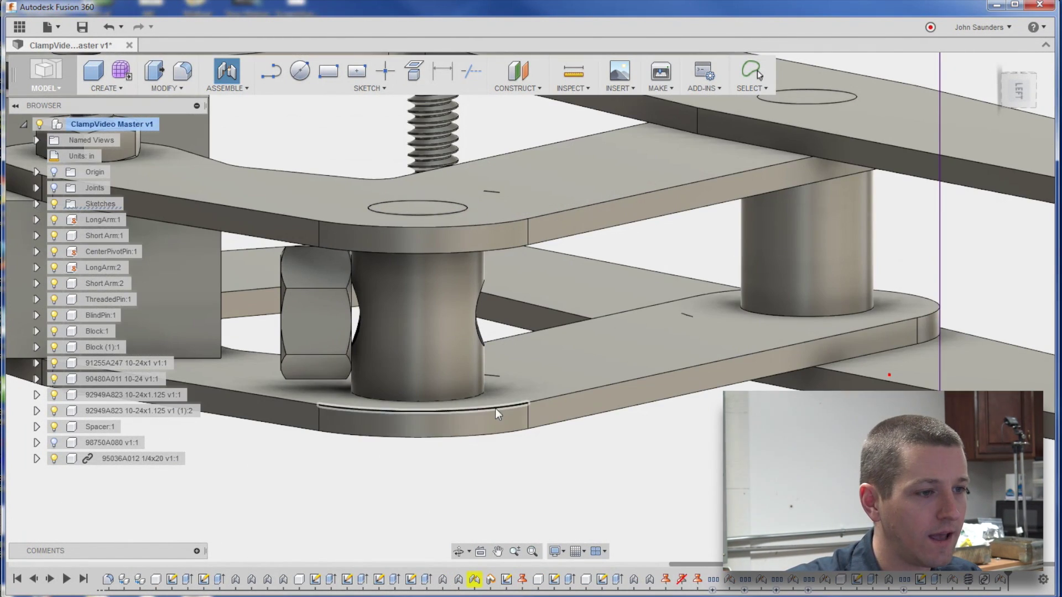
Slide the threaded rod along the clamp to test its motion.
scroll(385, 443, down, 5)
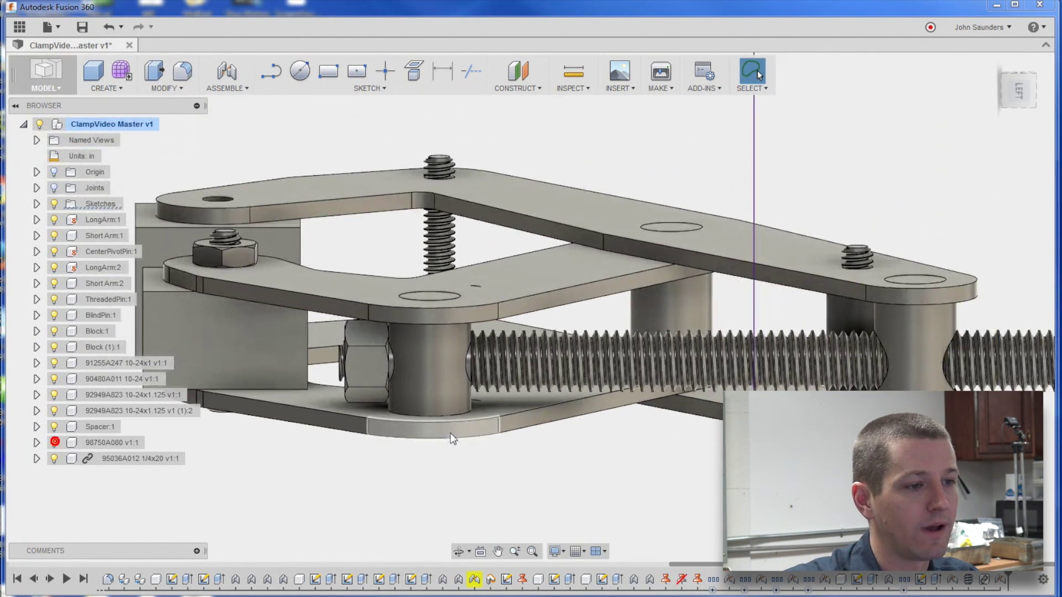
scroll(486, 443, up, 3)
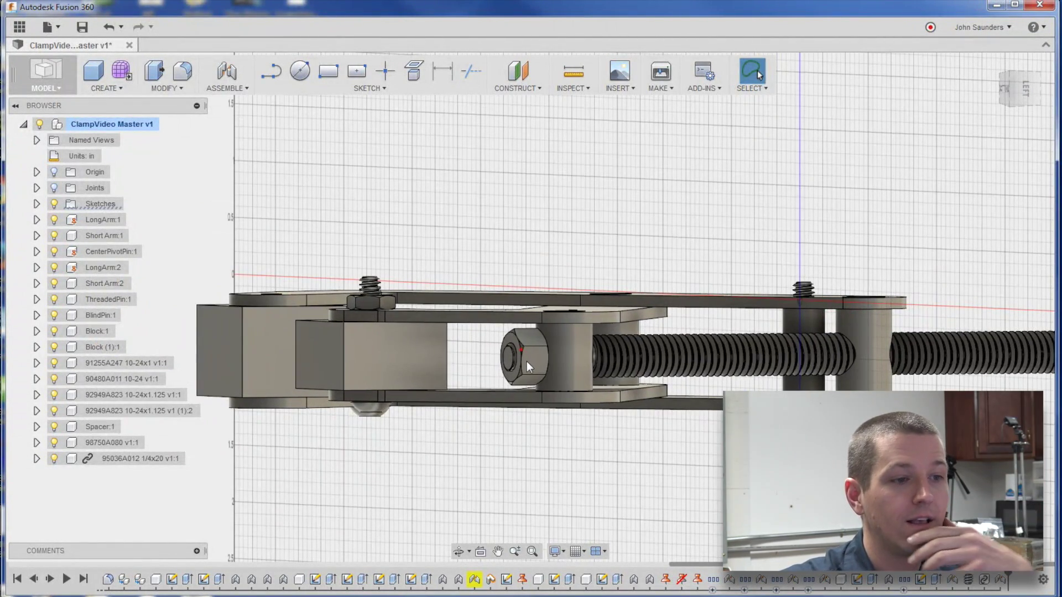
drag(506, 351, 467, 394)
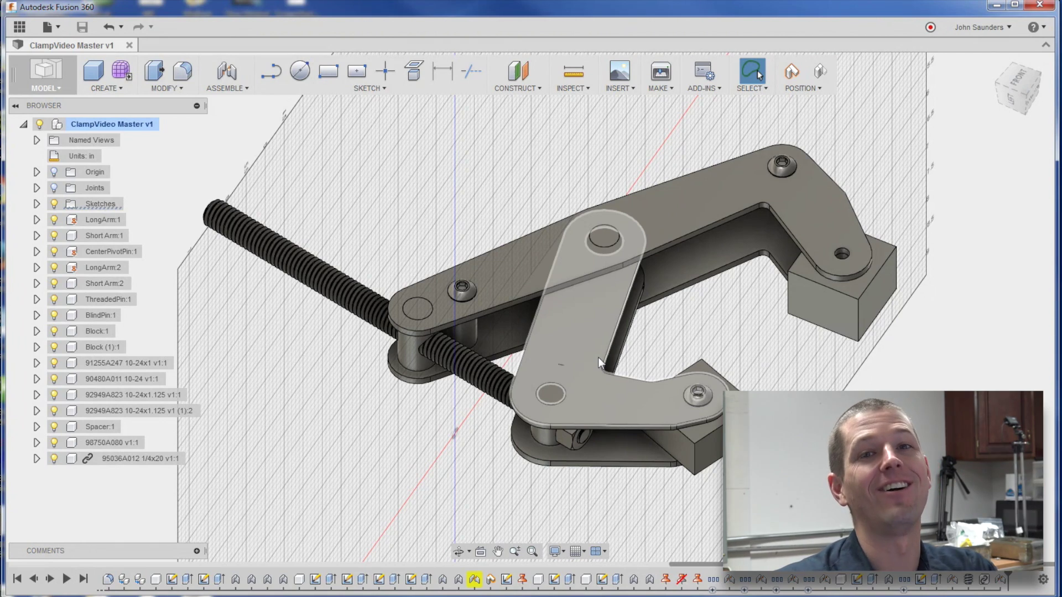
Drag the linkage and short arm through several poses, then select and deselect the threaded rod.
drag(609, 397, 630, 407)
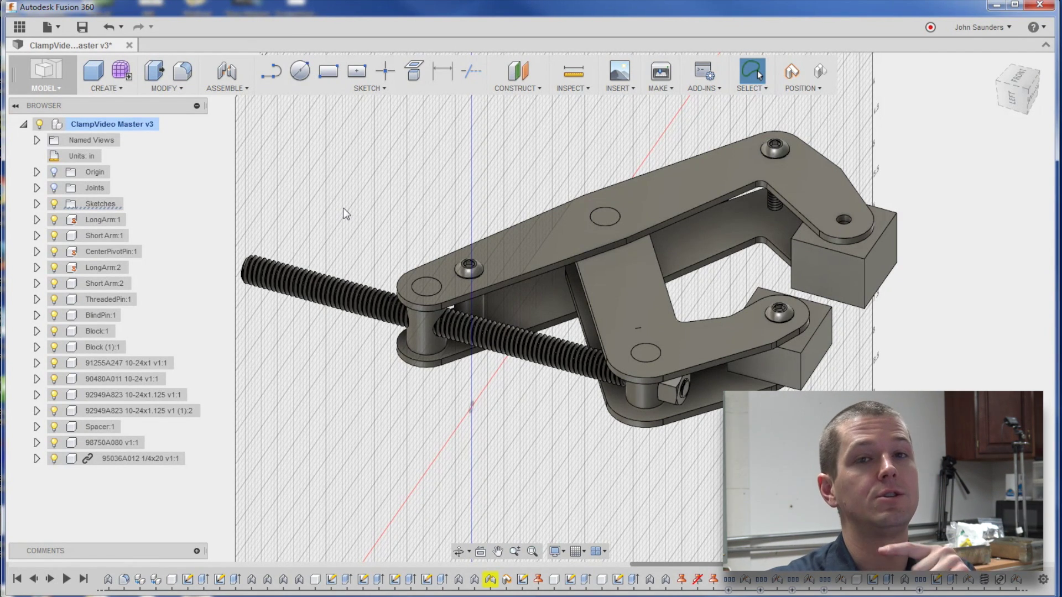
drag(566, 303, 610, 354)
mouse_move(443, 394)
shift+middle_down()
mouse_move(505, 403)
mouse_move(462, 402)
shift+middle_up()
key(Escape)
click(445, 308)
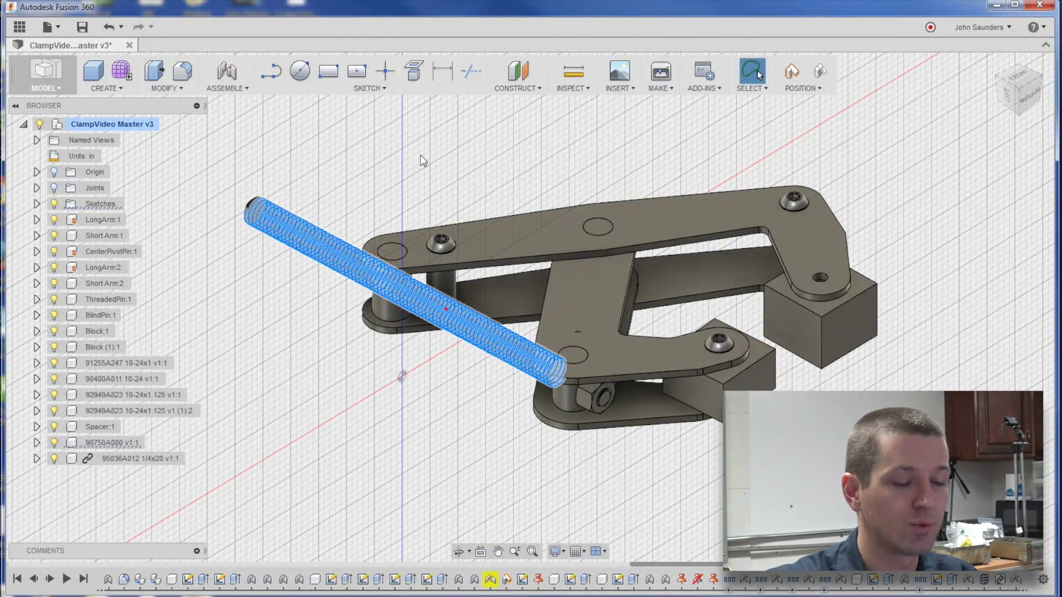
click(335, 166)
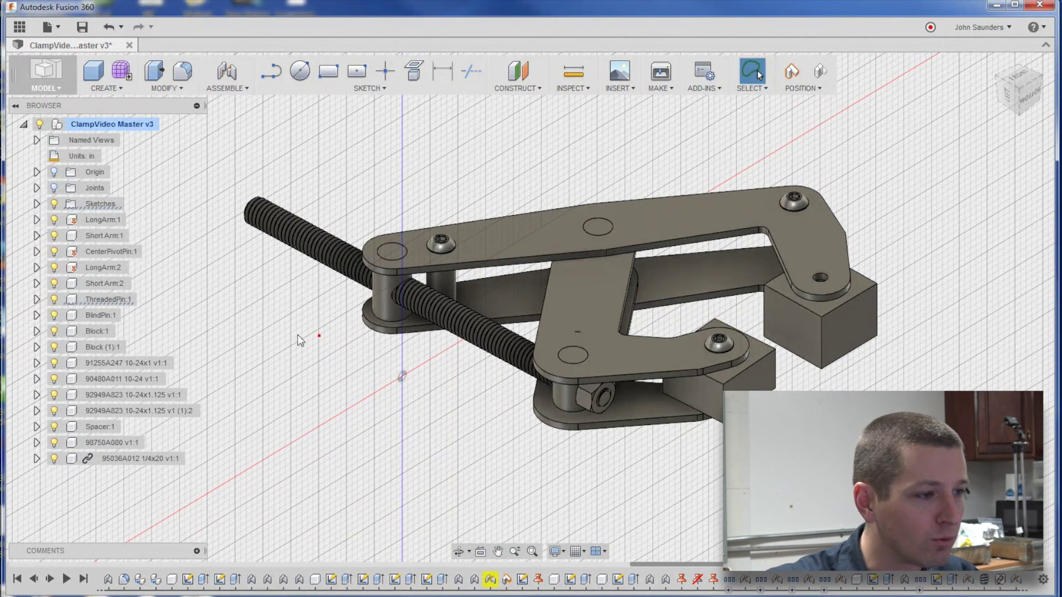
Expand Joints and animate the Shaft into Threaded Pin joint's motion.
click(37, 188)
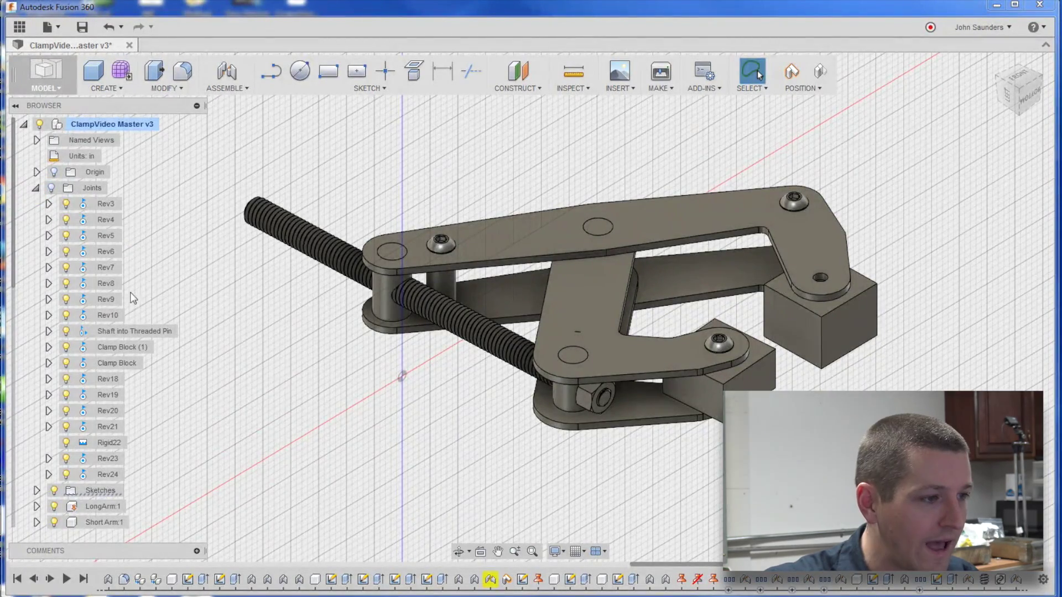
click(130, 327)
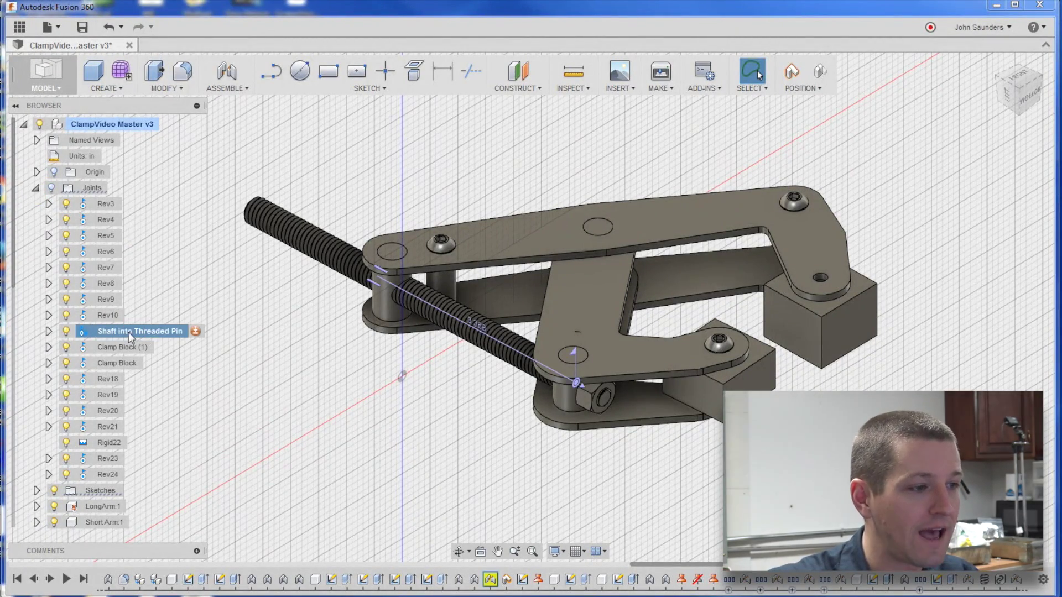
shift+middle_drag(325, 410, 332, 409)
click(48, 331)
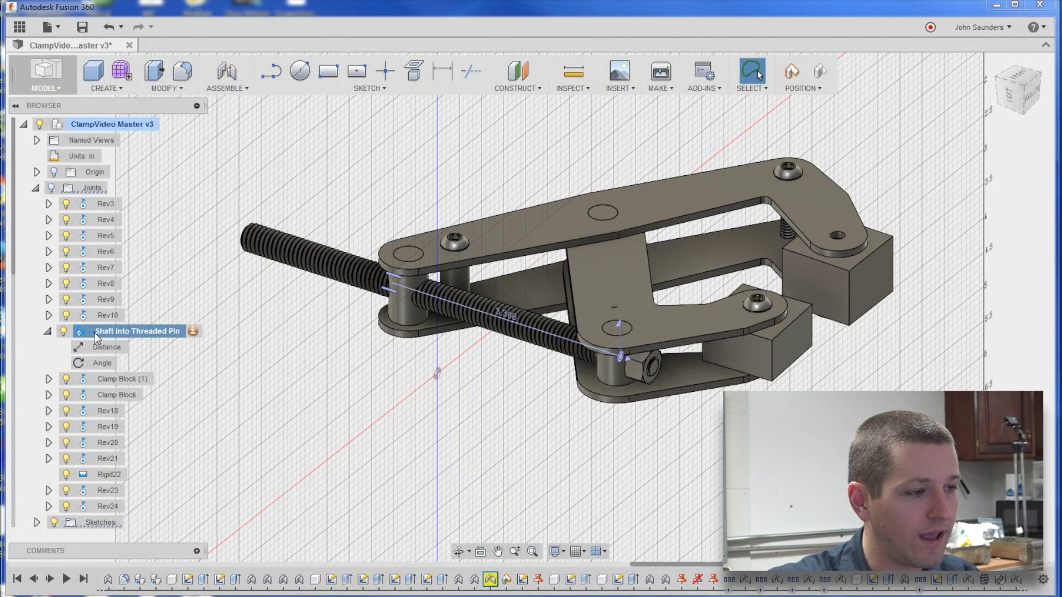
right_click(97, 335)
click(83, 331)
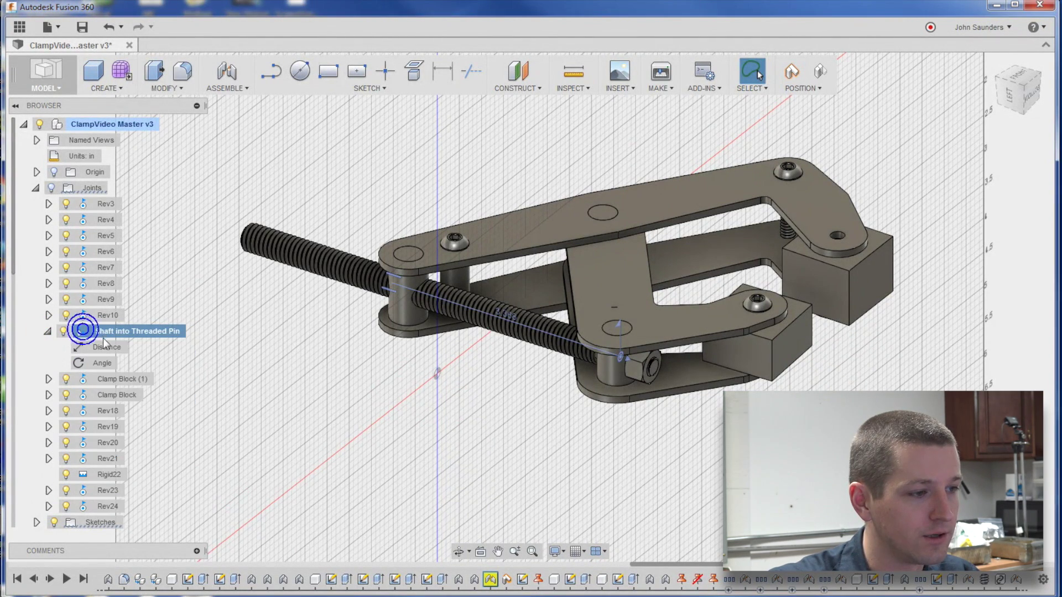
right_click(104, 332)
click(138, 408)
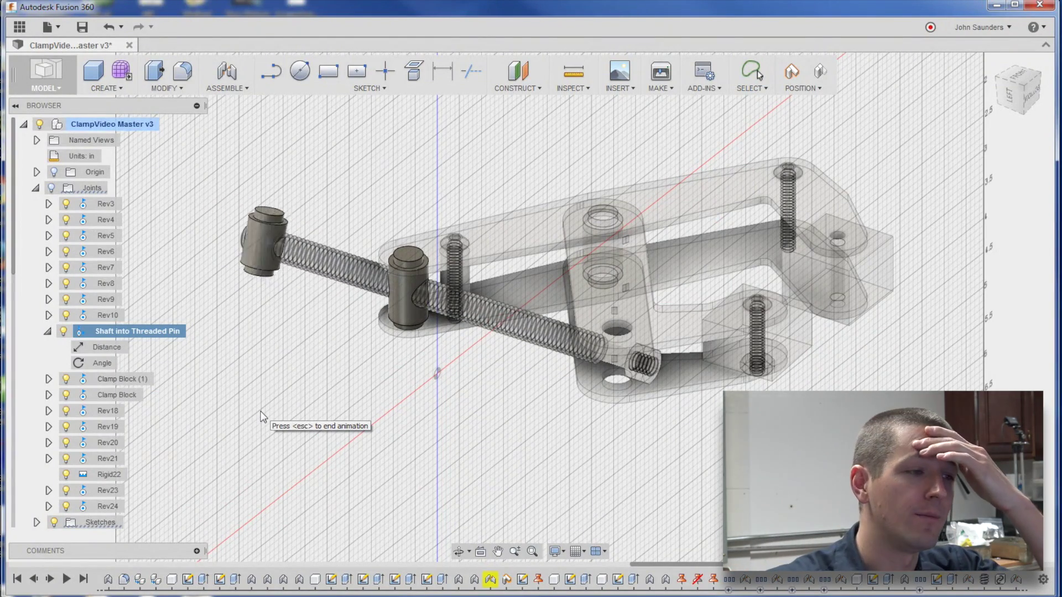
Stop the animation and delete the Shaft into Threaded Pin joint.
key(Escape)
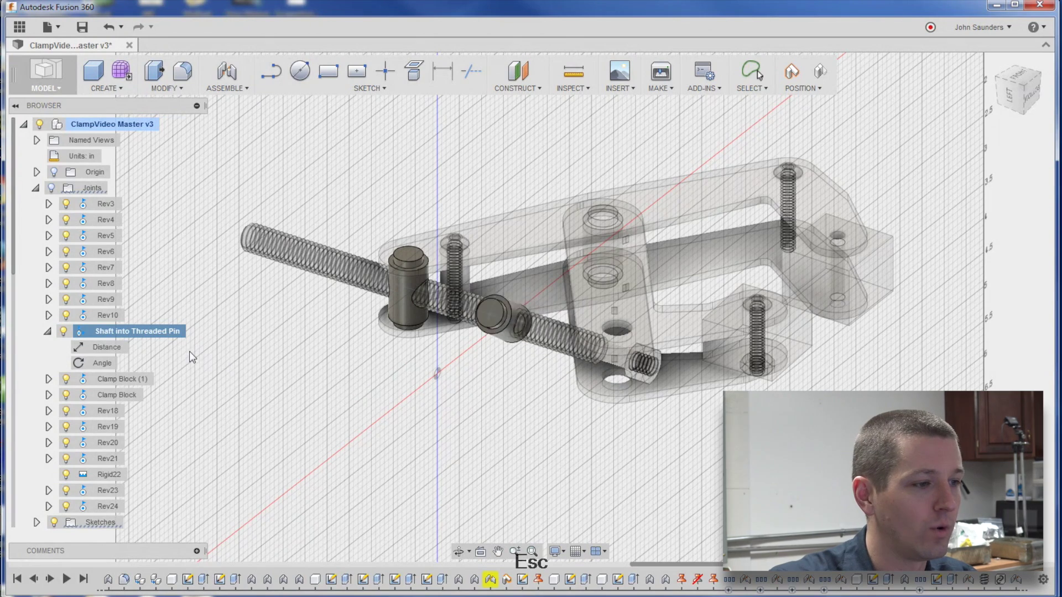
key(Delete)
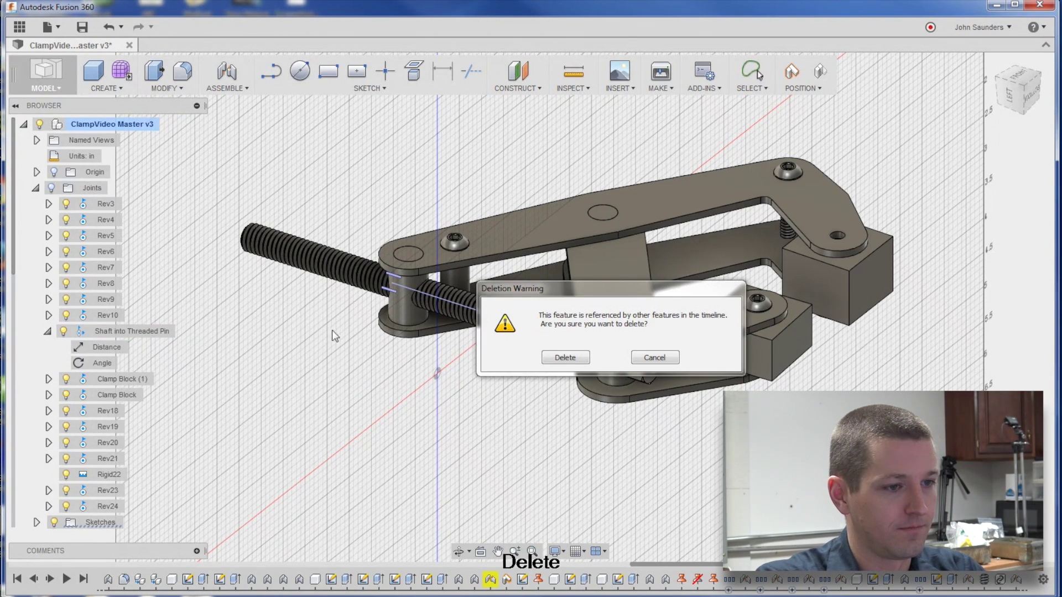
click(569, 355)
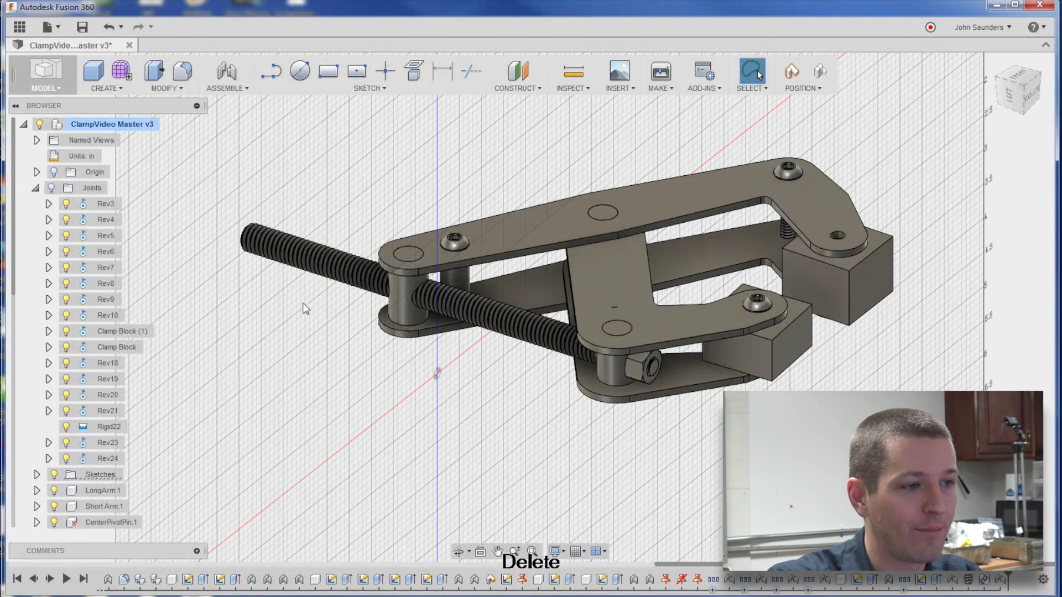
Slide the freed threaded rod along the clamp and start a new Cylindrical joint.
drag(243, 258, 426, 291)
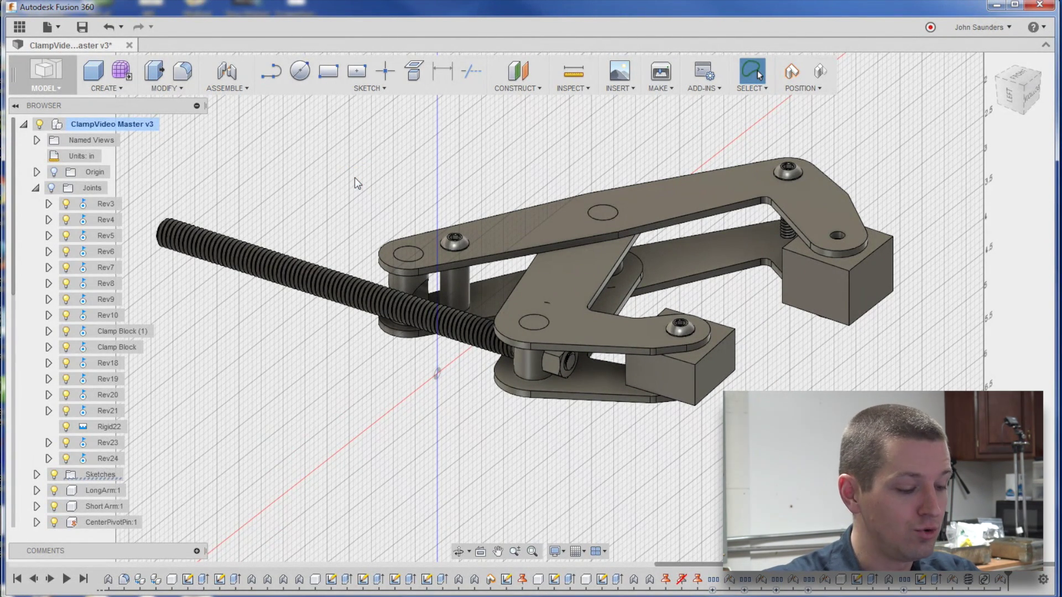
key(j)
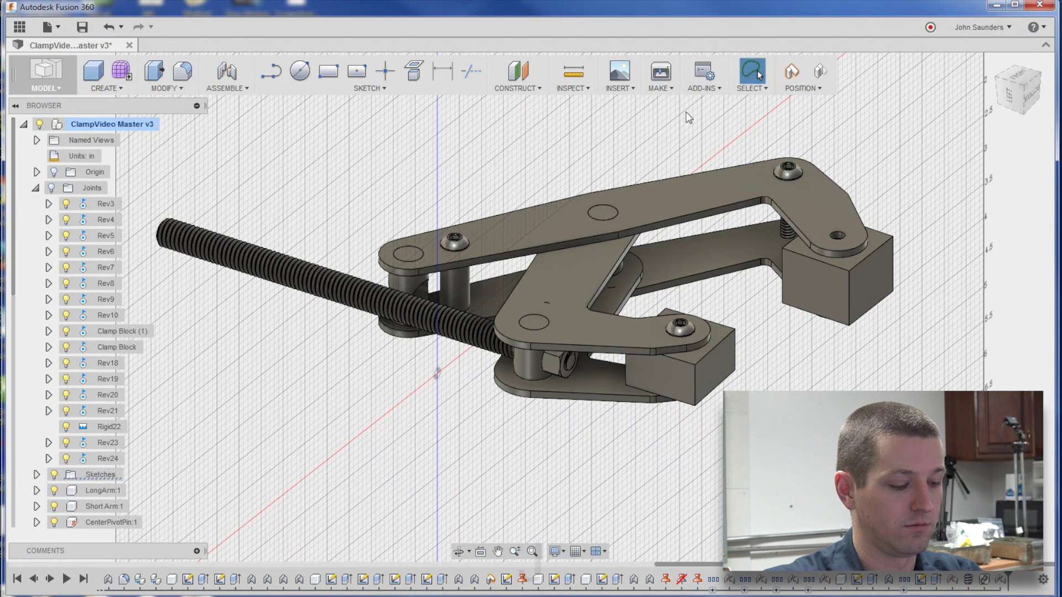
click(622, 342)
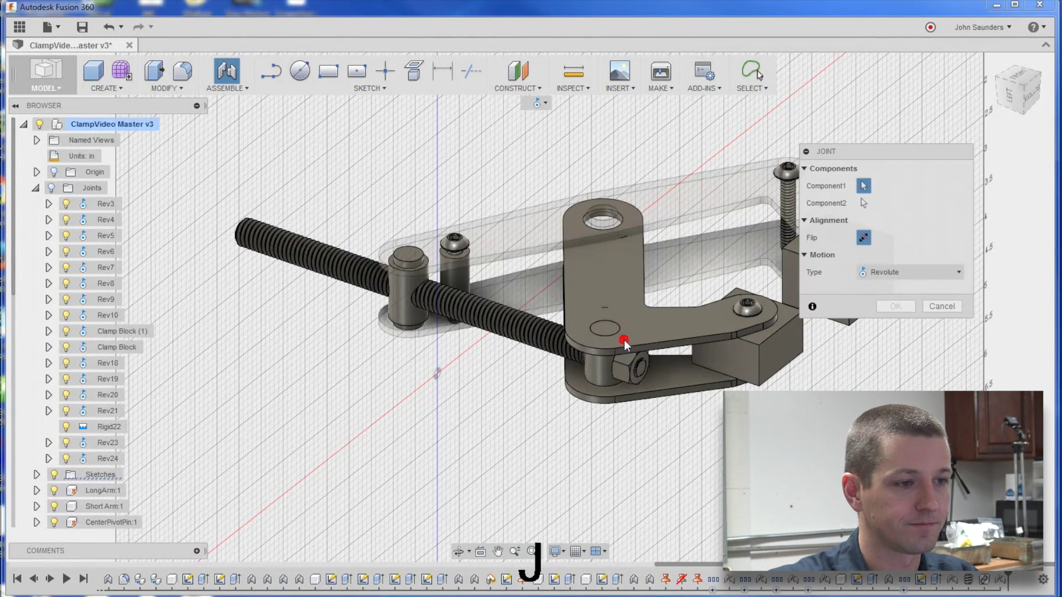
click(931, 268)
click(921, 337)
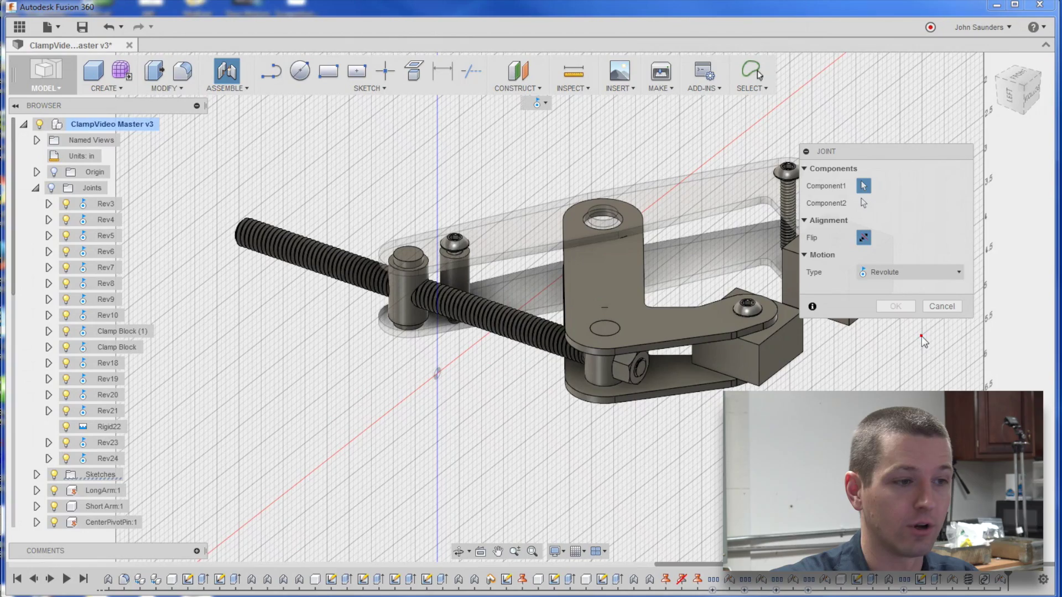
Pick the nut's center as the first joint point, then cancel the joint.
shift+middle_drag(513, 417, 448, 420)
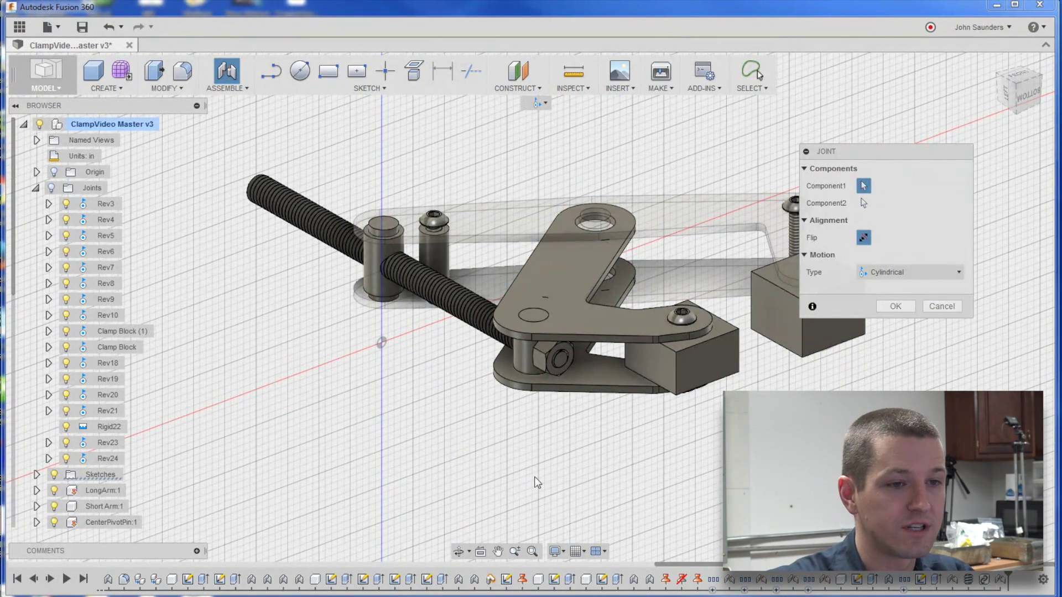
shift+middle_drag(534, 477, 530, 466)
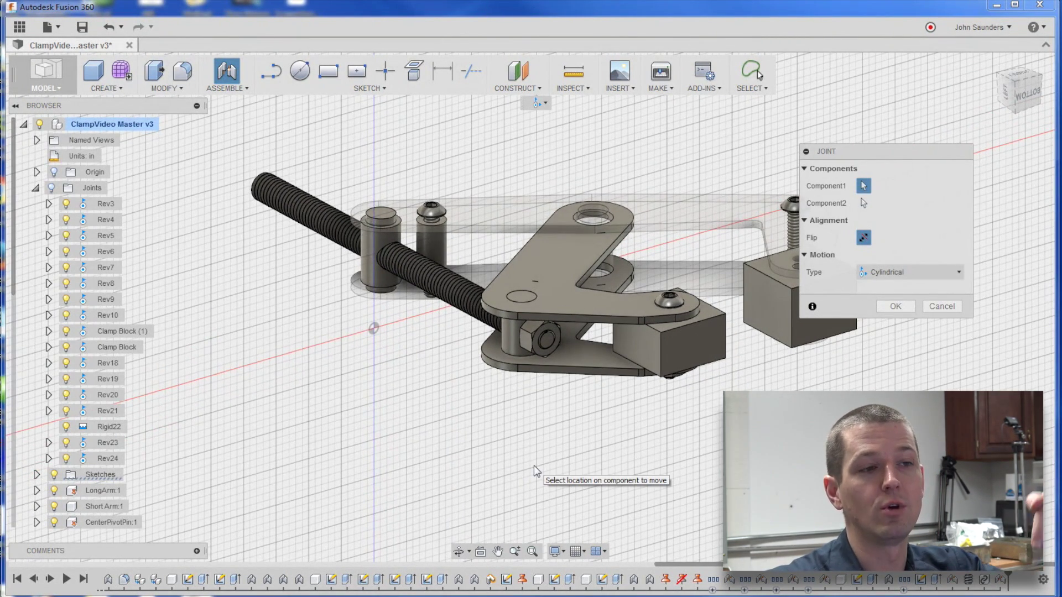
scroll(570, 394, up, 5)
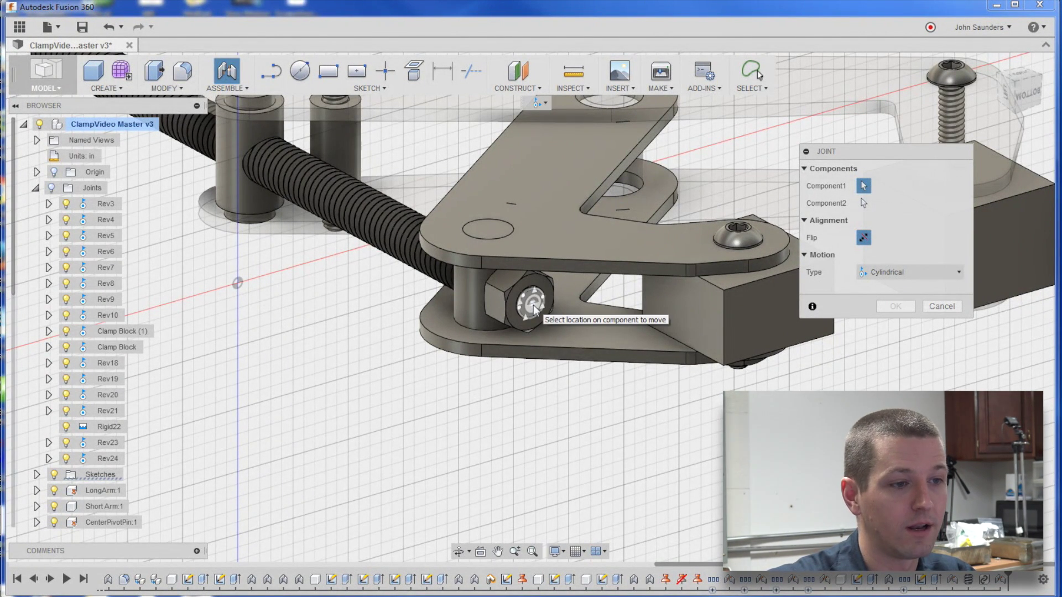
scroll(391, 358, down, 5)
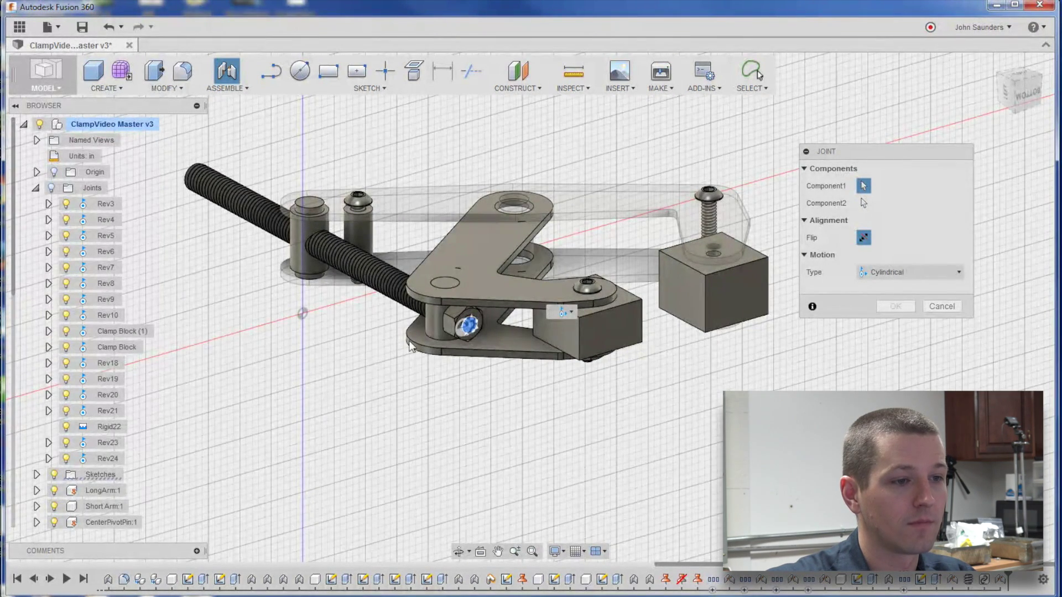
scroll(409, 346, up, 4)
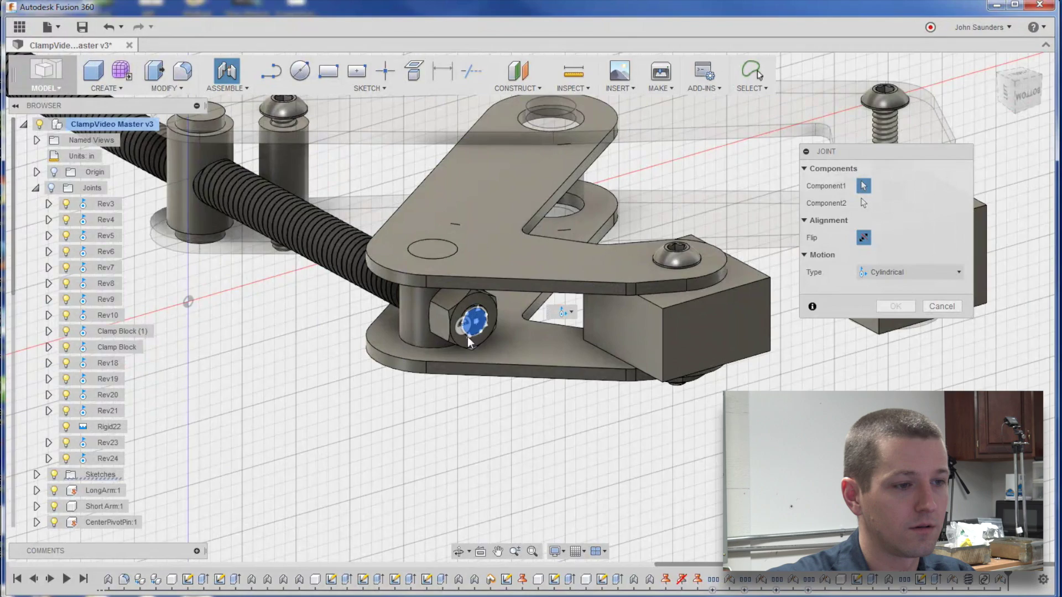
click(477, 326)
scroll(504, 389, down, 5)
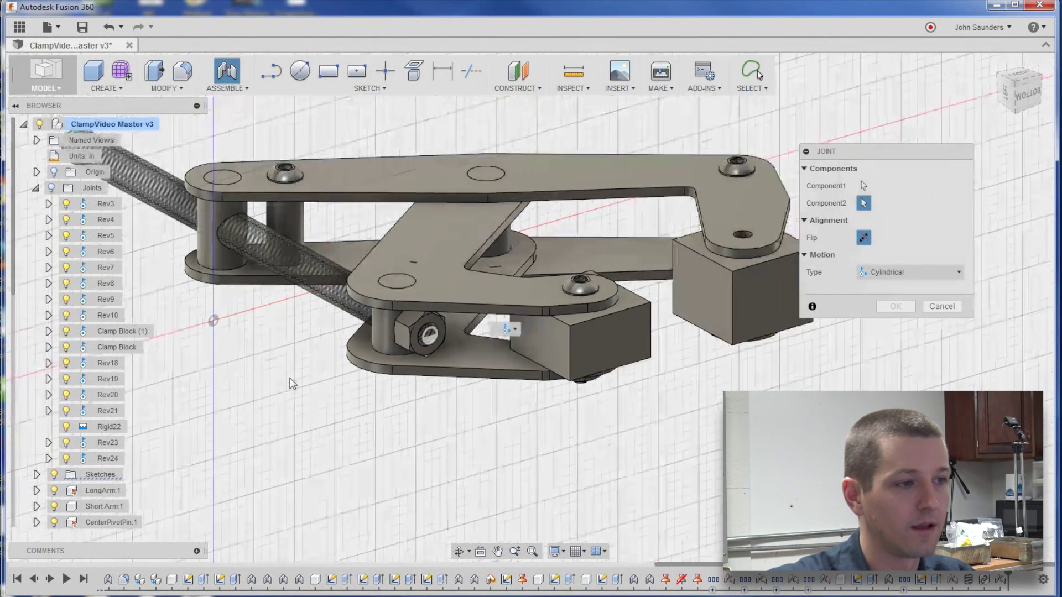
click(942, 307)
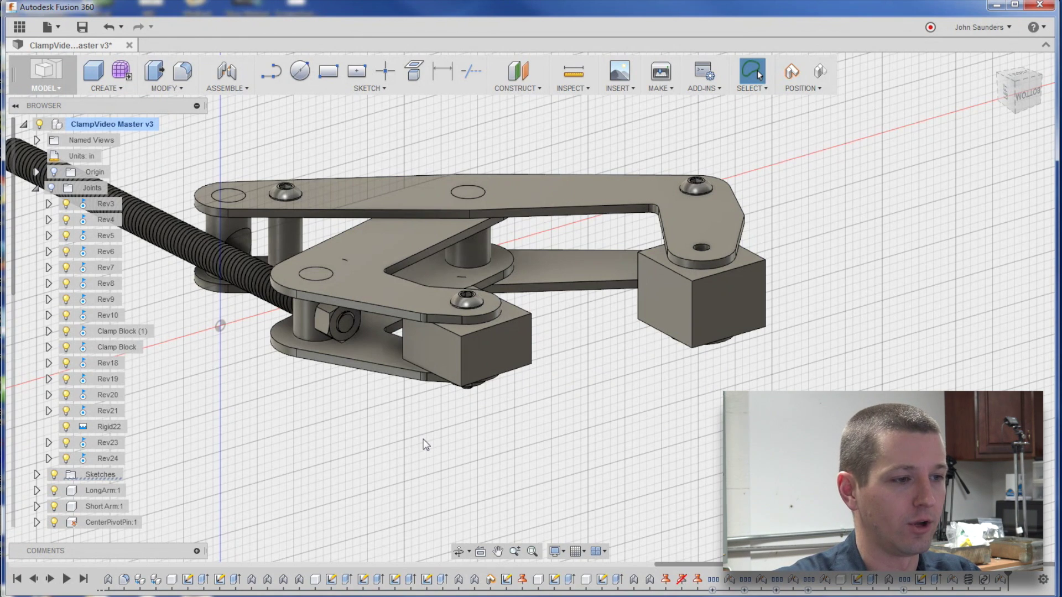
Start another joint, keeping previous positions, with its type set to Cylindrical.
key(j)
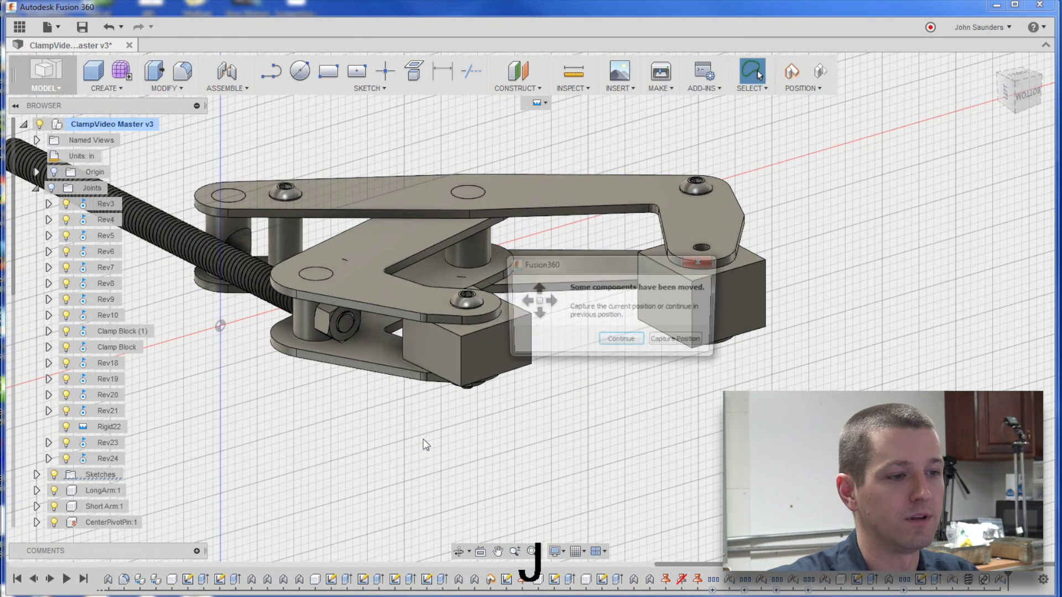
click(619, 339)
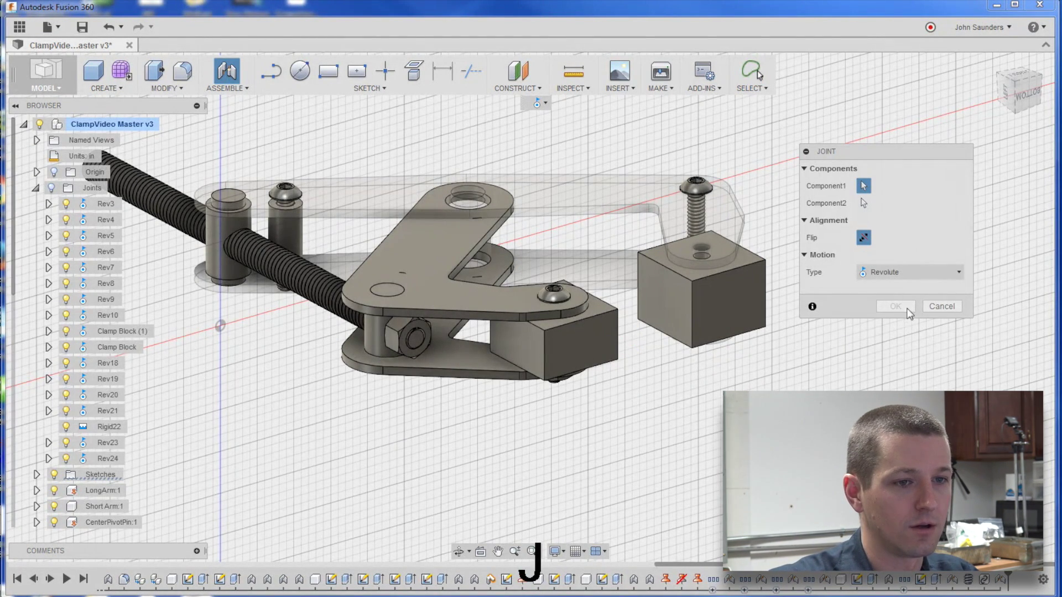
click(909, 272)
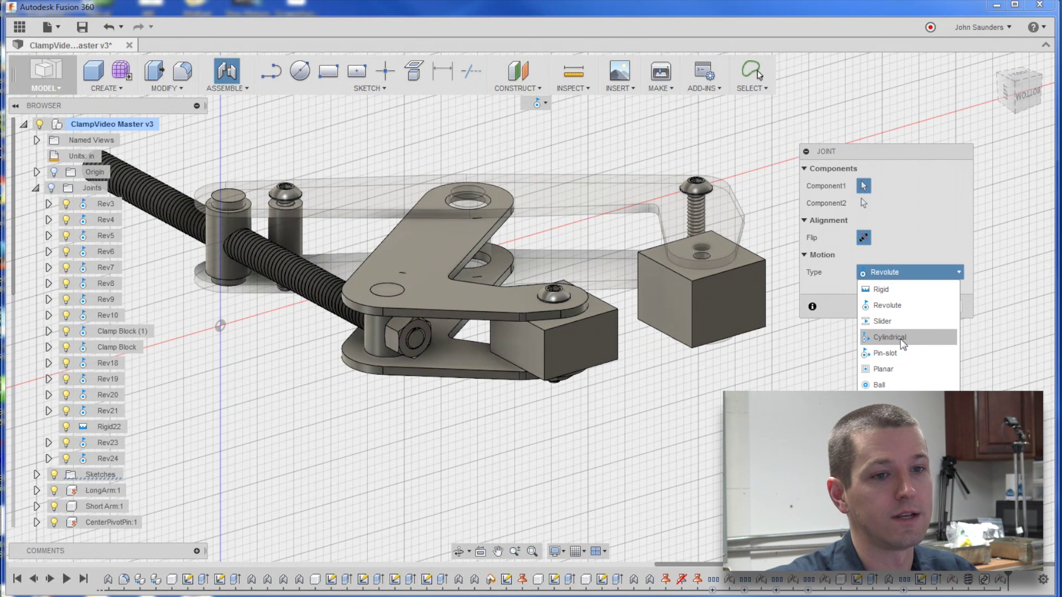
click(902, 338)
scroll(421, 422, up, 3)
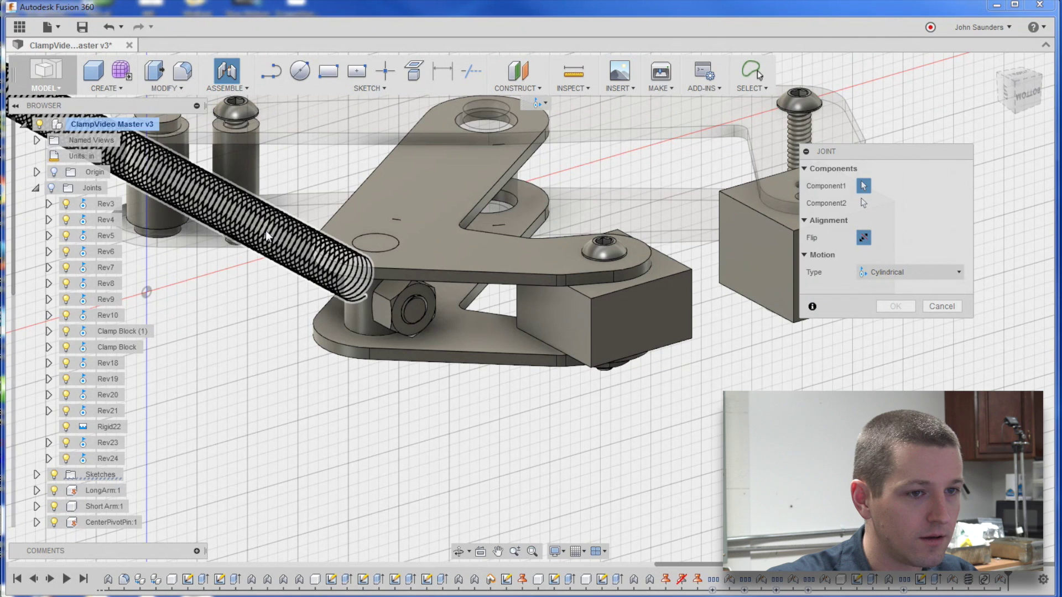
Pick the threaded rod and the nut as the joint parts, then cancel the joint.
click(293, 236)
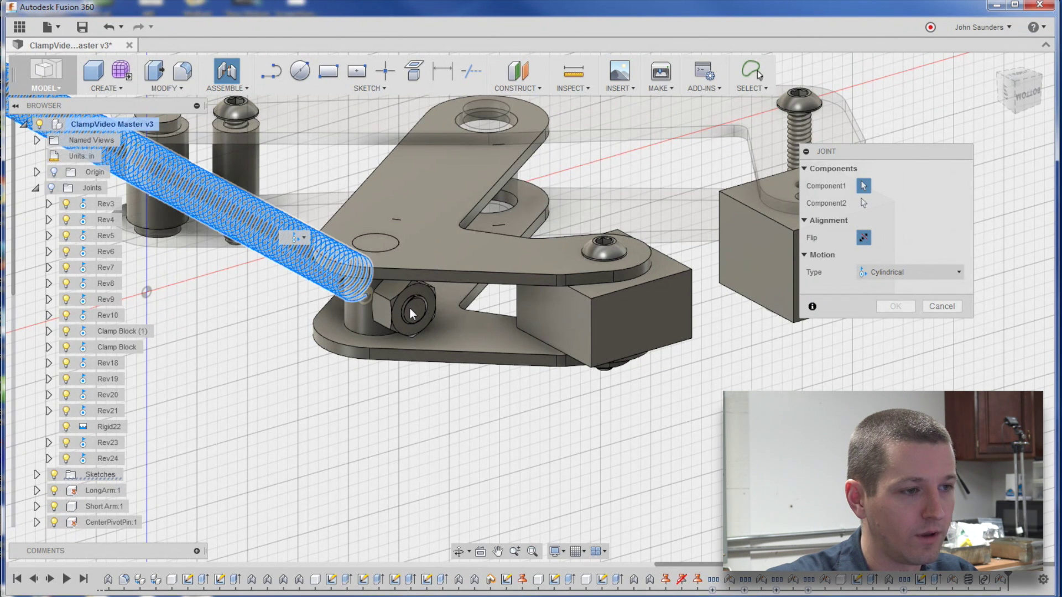
scroll(420, 334, down, 1)
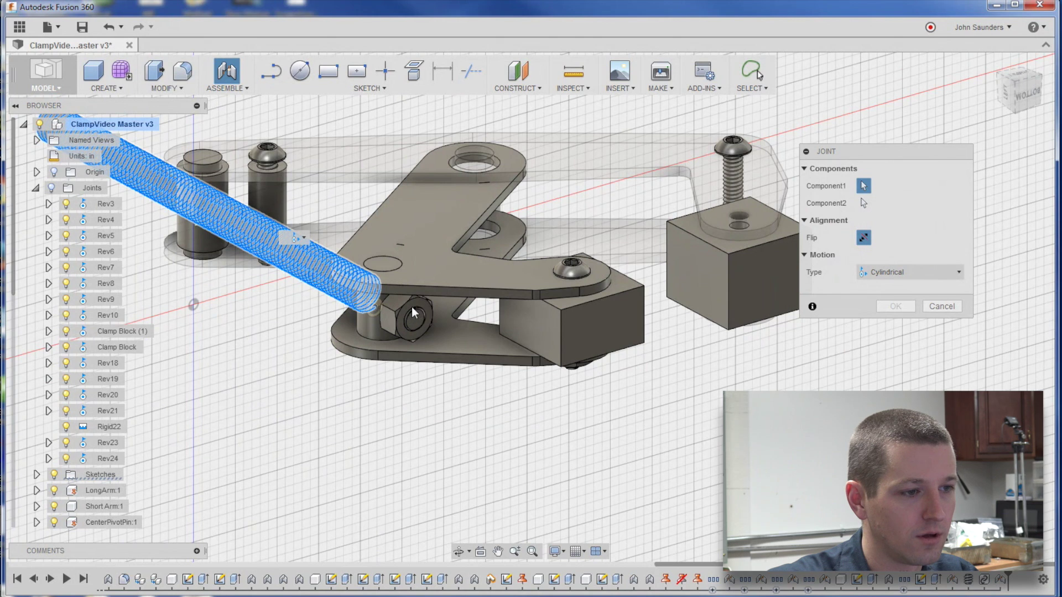
click(413, 317)
scroll(411, 317, up, 4)
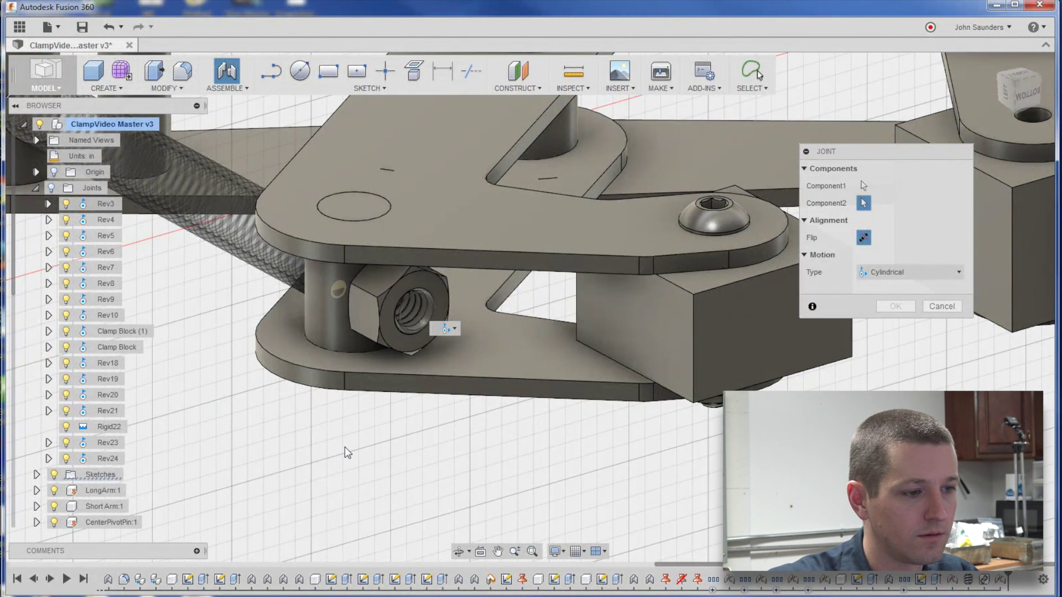
scroll(348, 383, down, 3)
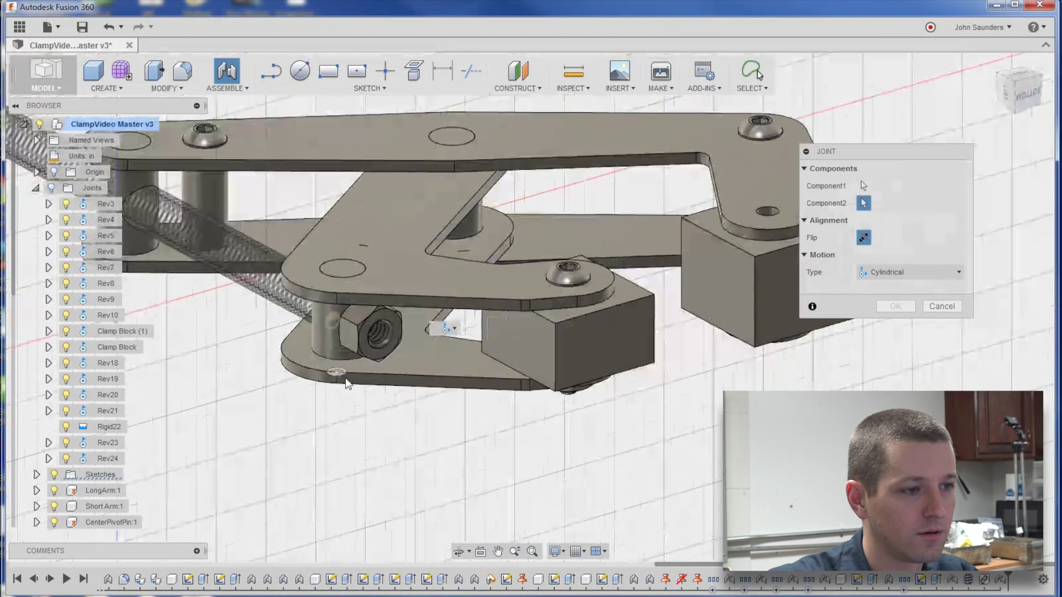
click(943, 306)
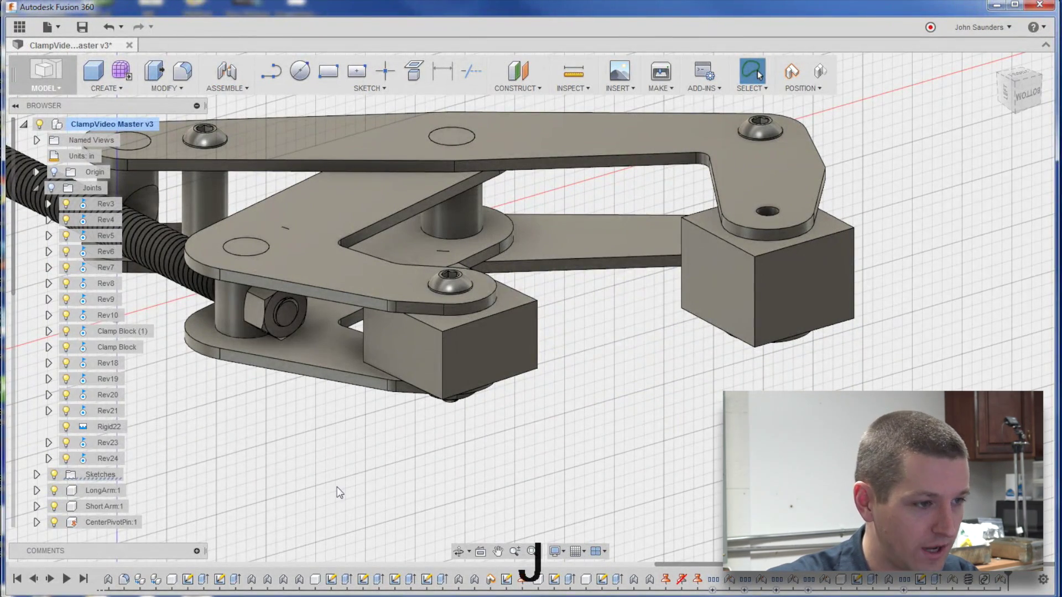
Restart the joint as Cylindrical and pick the nut's centre as the first location.
click(644, 339)
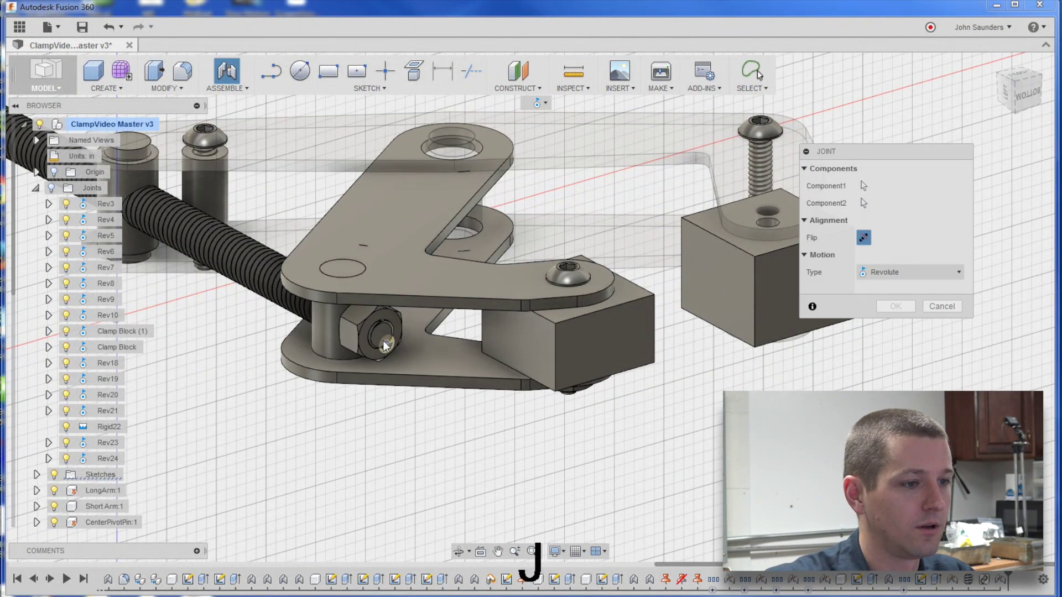
scroll(383, 336, up, 5)
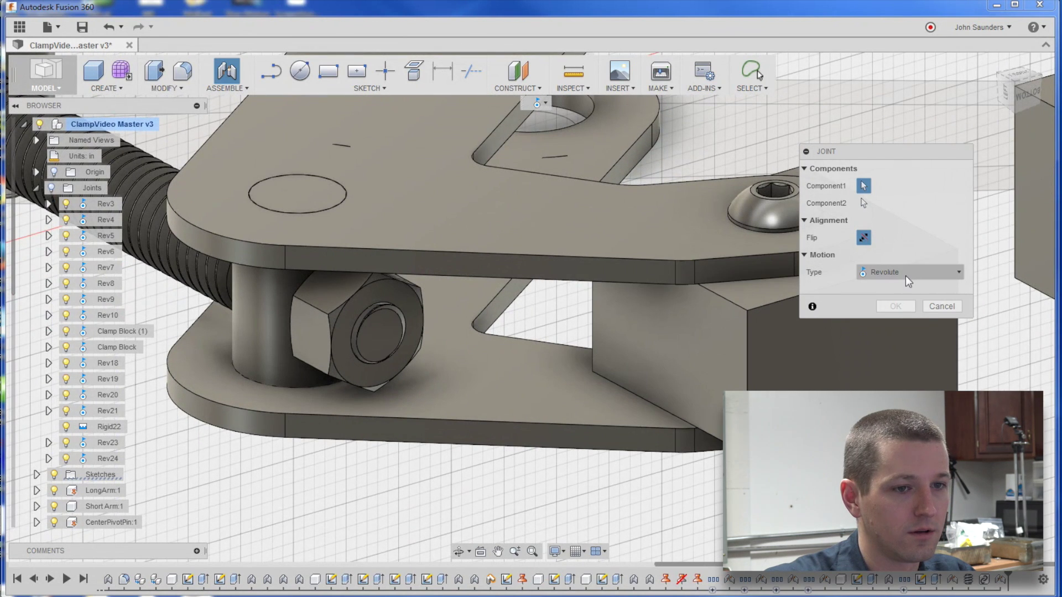
click(905, 275)
click(885, 333)
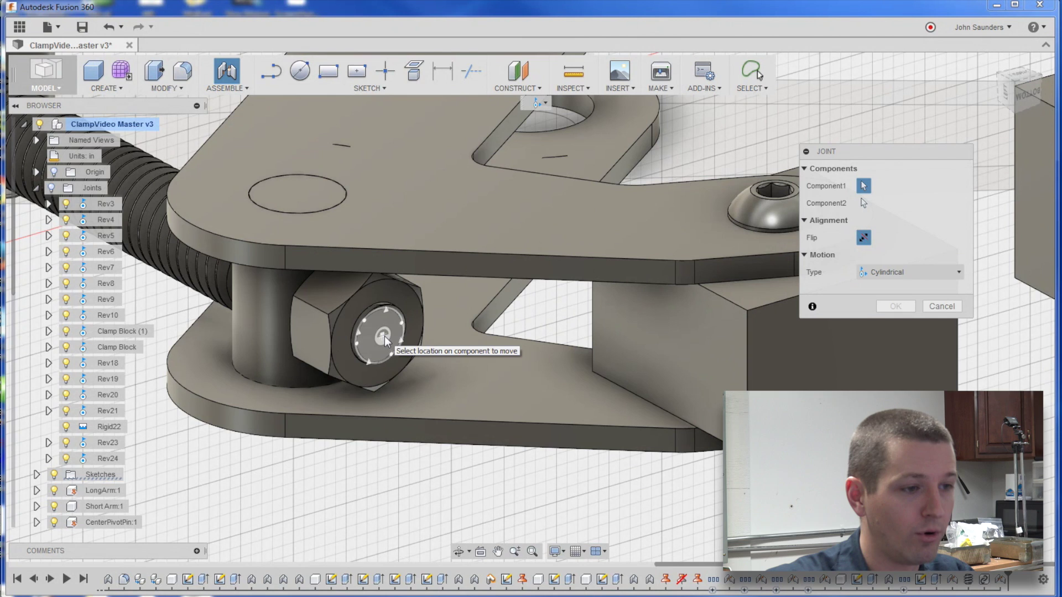
click(383, 336)
Hide threaded rod 98750A080 and pick the long arm pin's cross hole as the second location.
scroll(384, 337, down, 4)
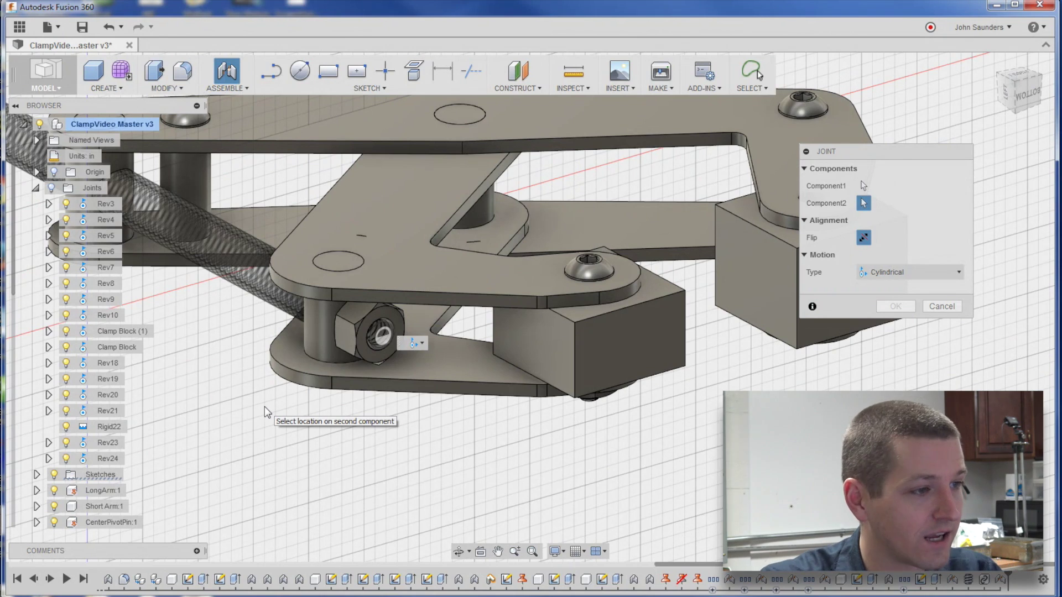
scroll(265, 406, down, 6)
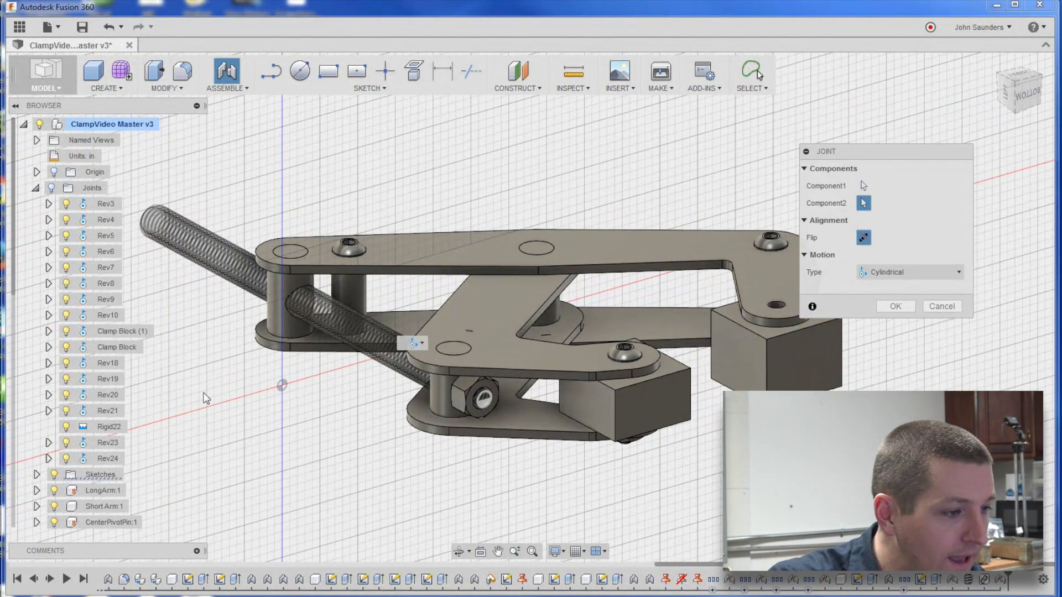
click(36, 188)
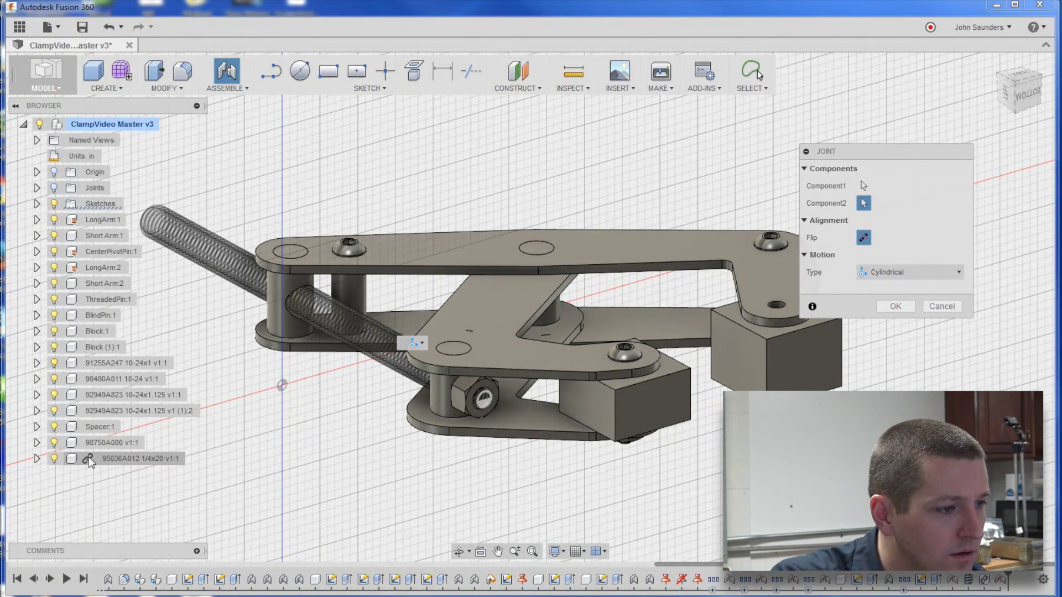
click(54, 443)
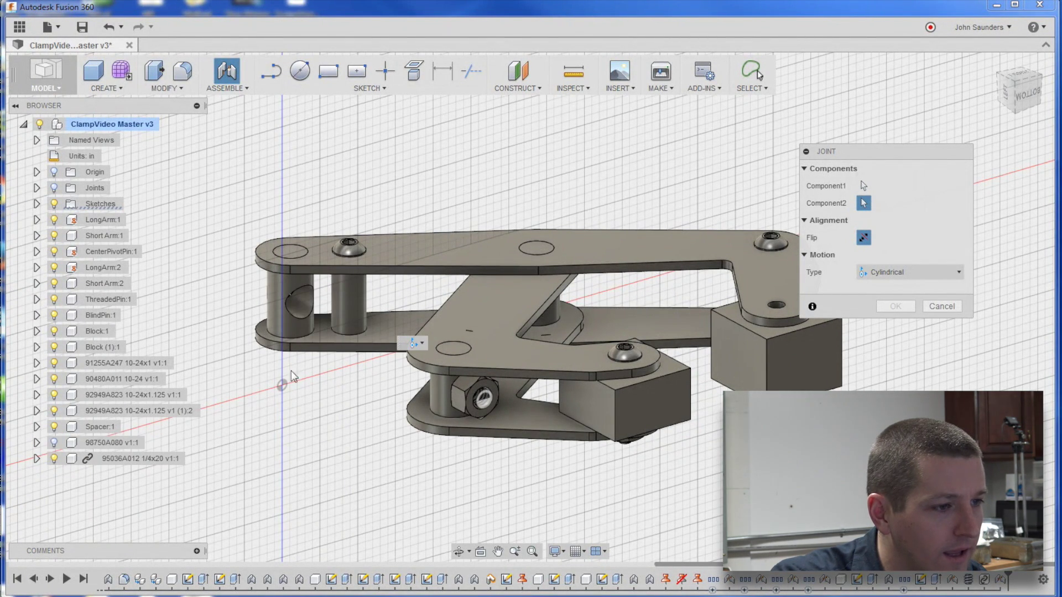
scroll(301, 316, up, 4)
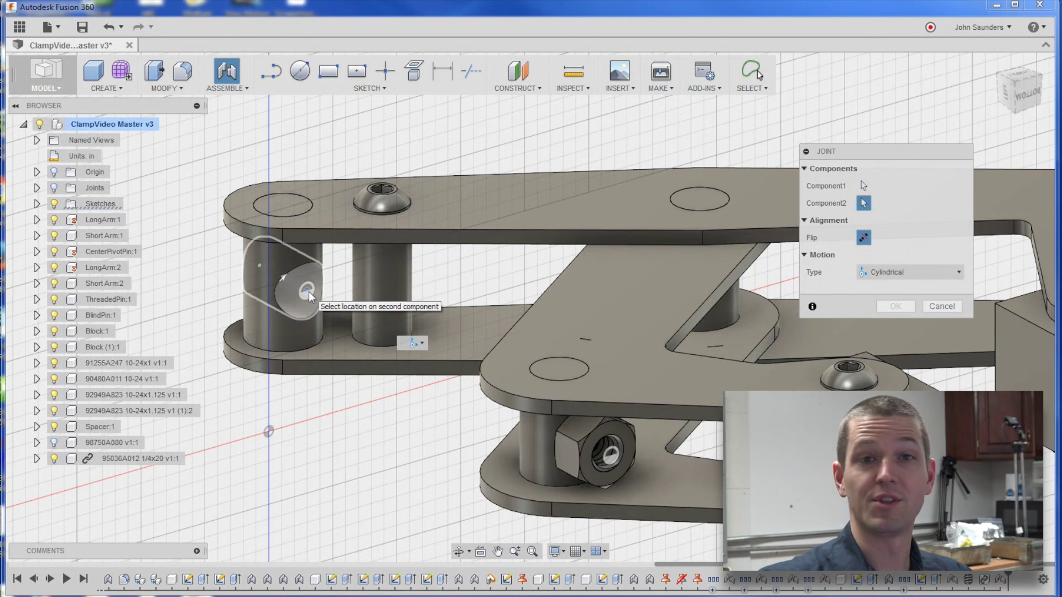
click(308, 291)
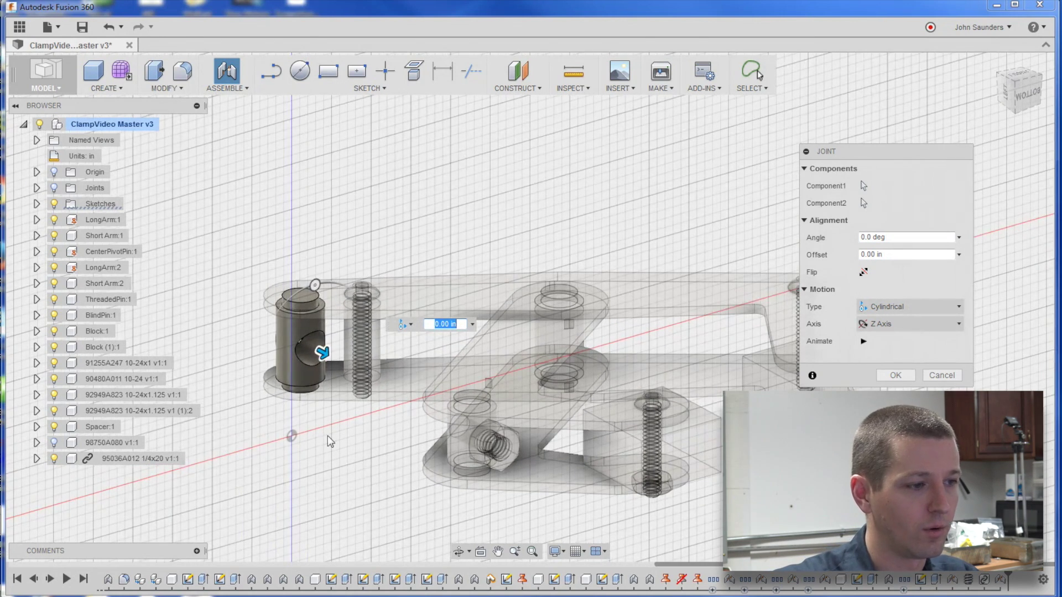
Show 98750A080 again, preview and create joint Cyl25, then pull the rod to open the jaws.
click(55, 443)
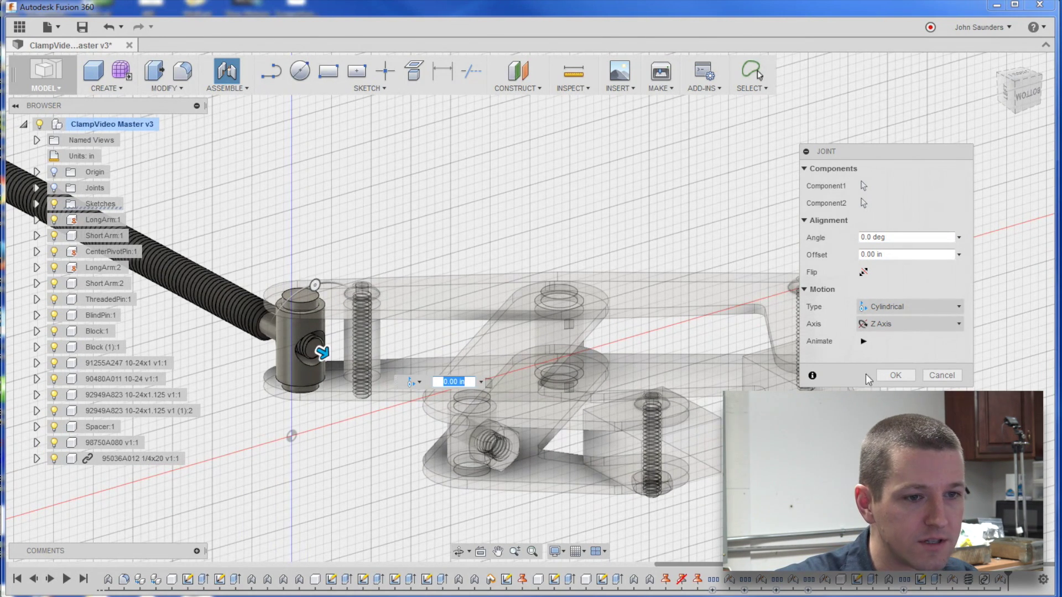
click(867, 342)
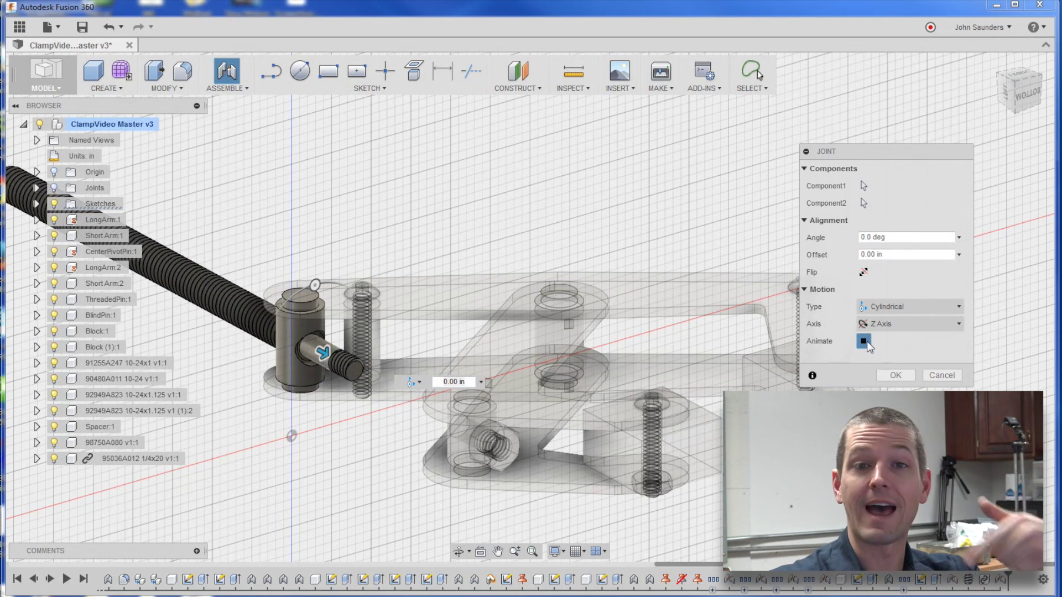
click(895, 375)
shift+middle_drag(573, 343, 648, 432)
drag(648, 433, 450, 391)
Close the jaws with the rod, then flip Cyl25's alignment so the rod extends the other way.
shift+middle_drag(451, 391, 332, 340)
click(36, 188)
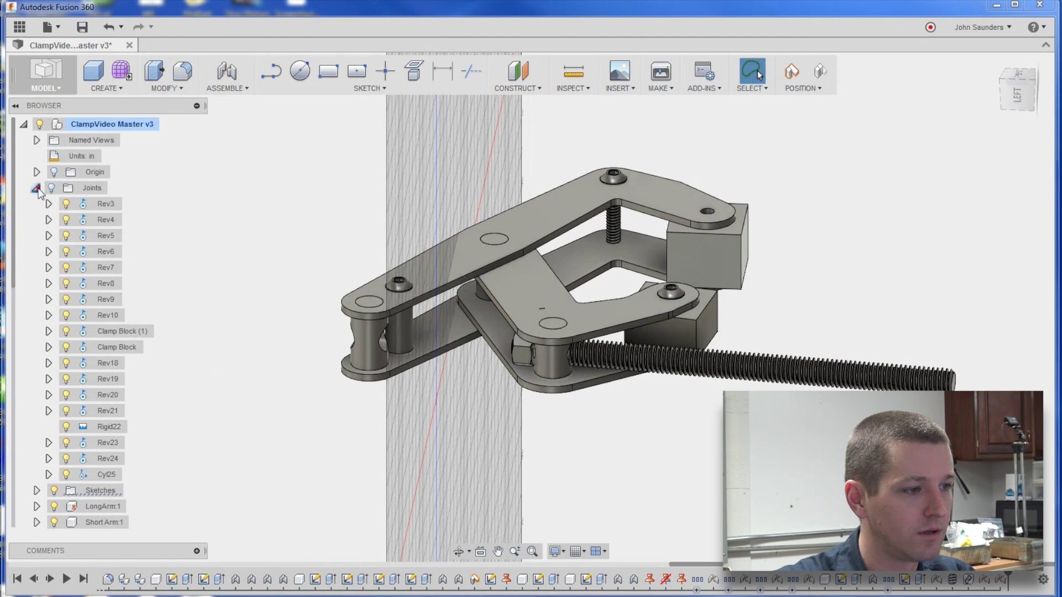
click(98, 475)
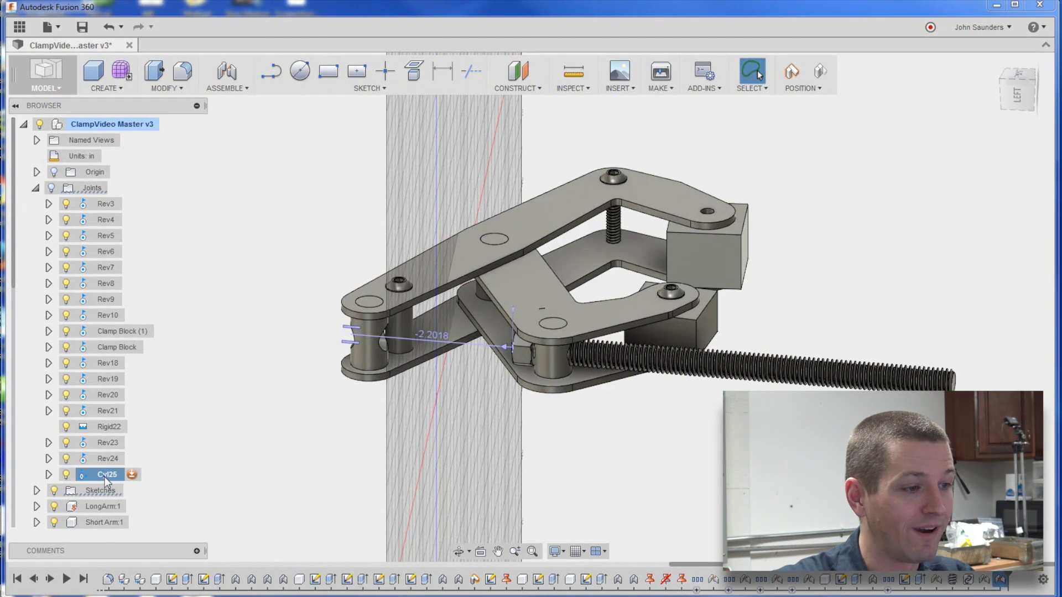
right_click(104, 477)
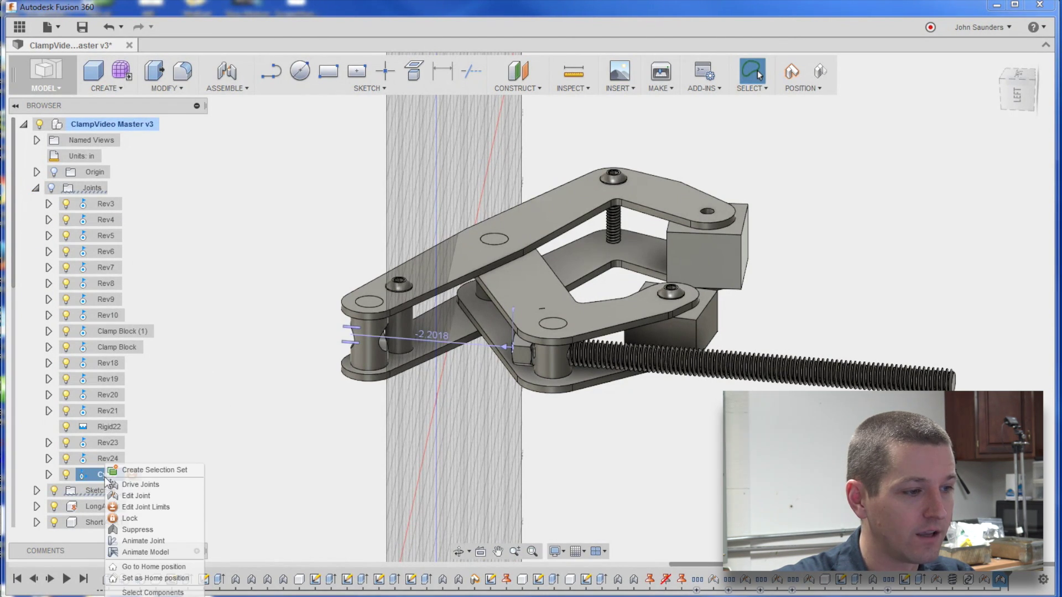
click(133, 497)
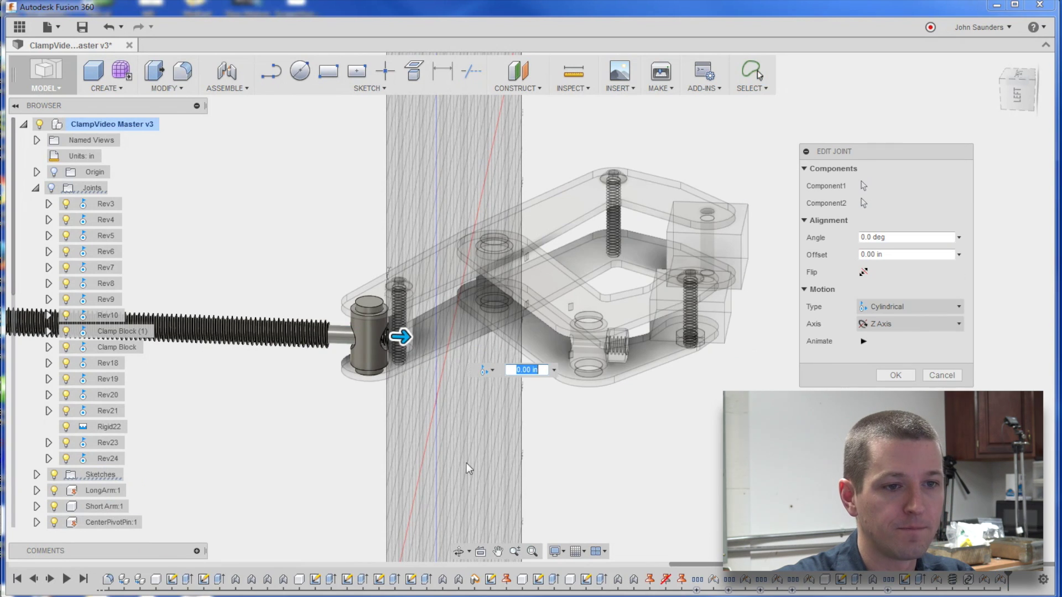
click(865, 272)
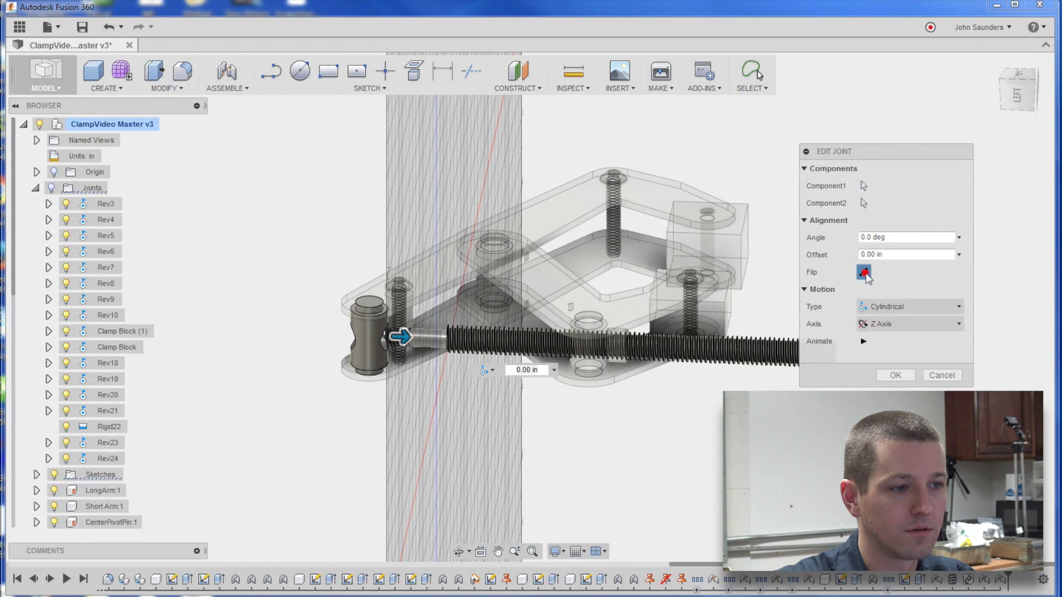
click(893, 376)
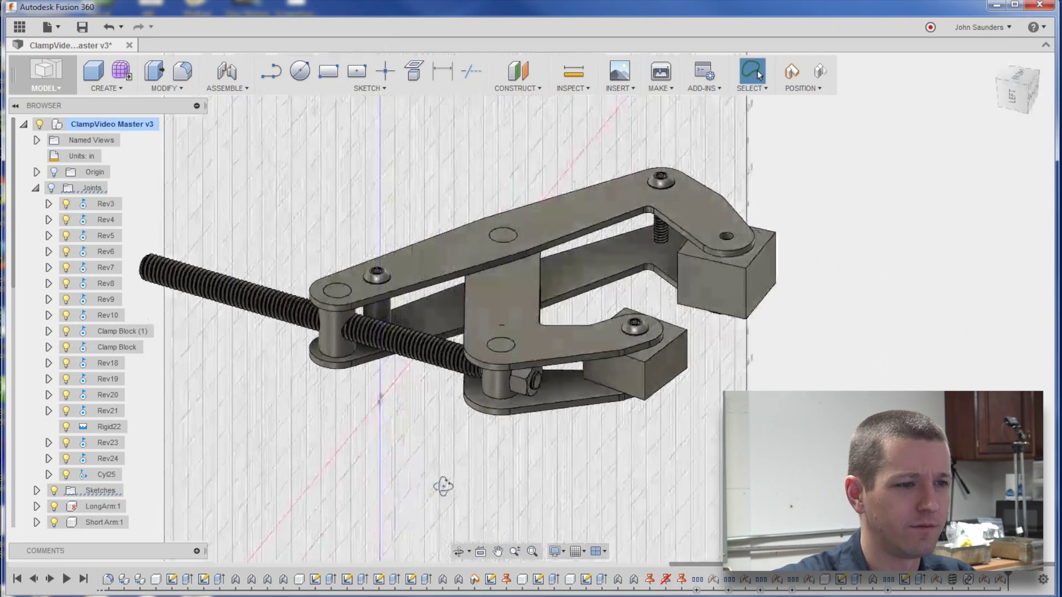
Move the short arm, begin and cancel a Motion Link, revert positions, and reopen Assemble.
drag(514, 387, 603, 374)
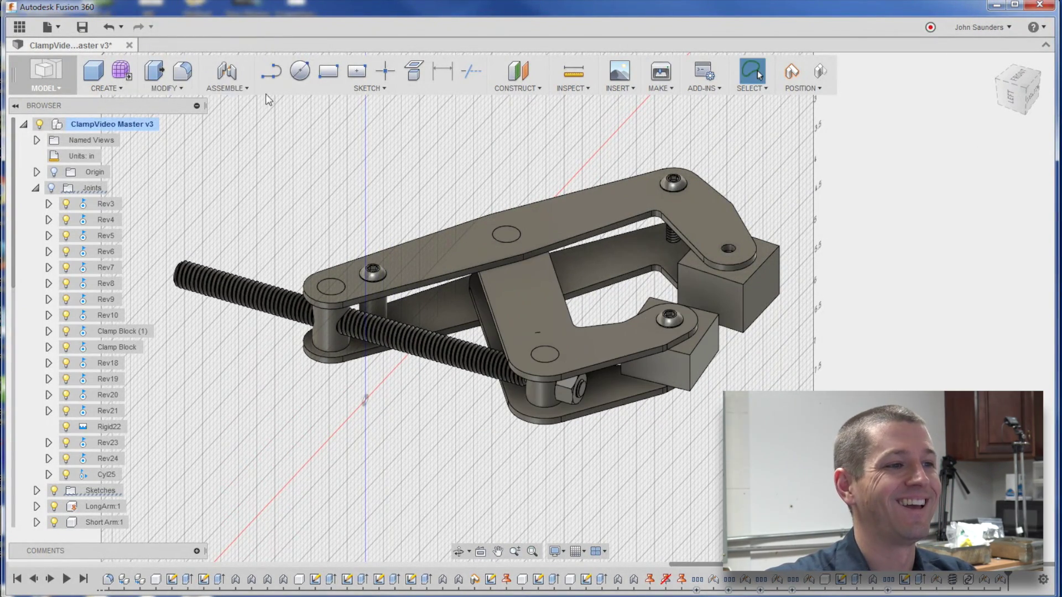
click(234, 88)
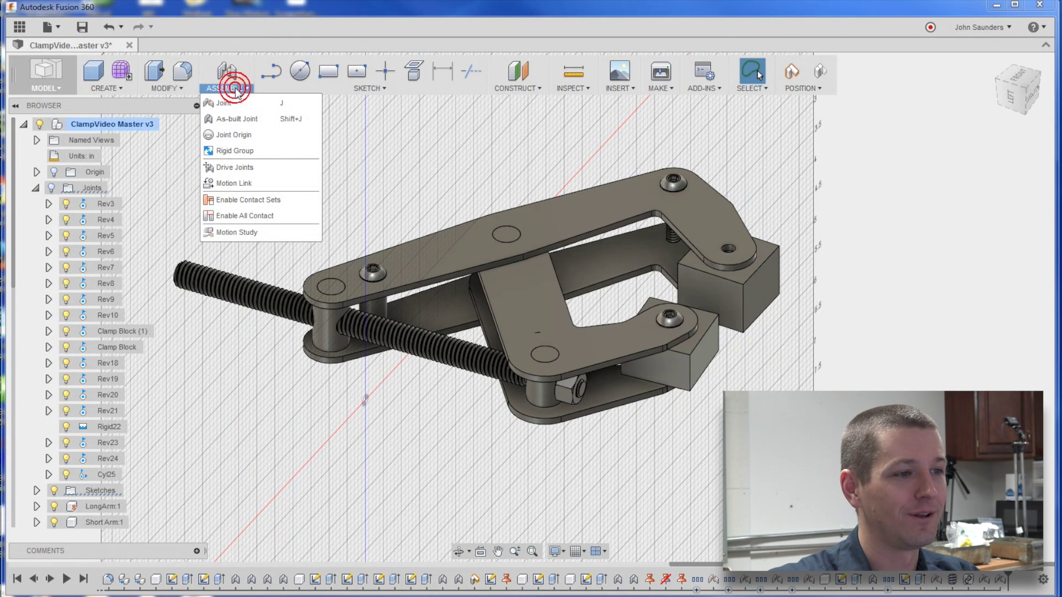
click(256, 183)
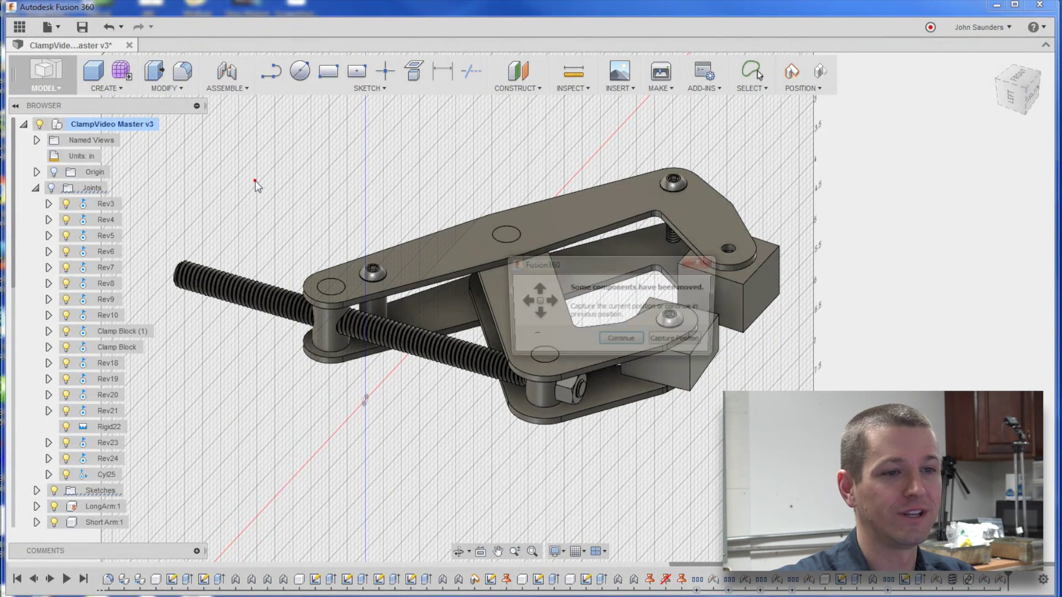
click(622, 341)
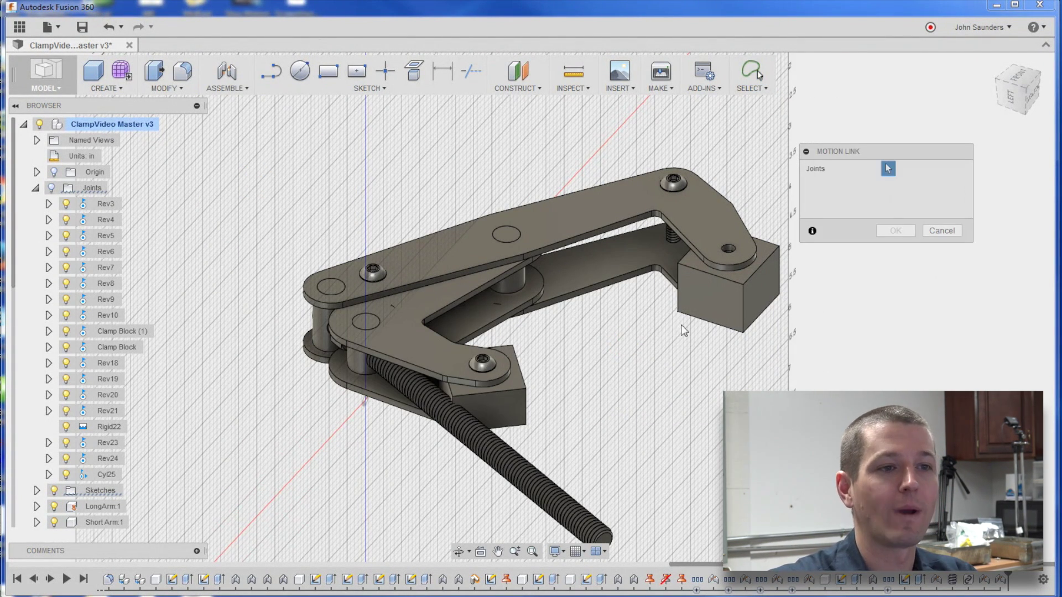
click(942, 230)
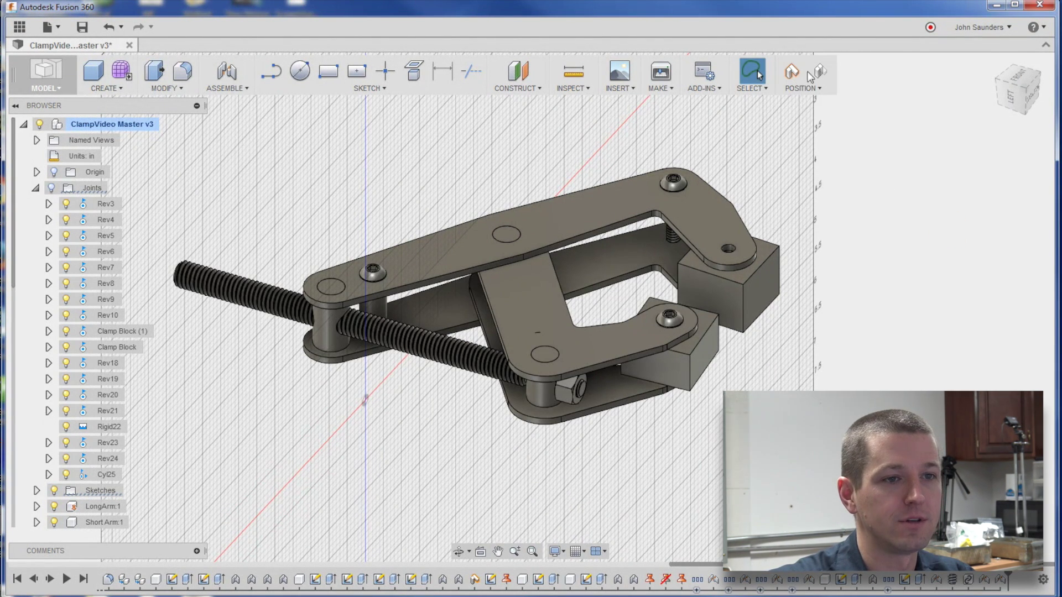
click(813, 75)
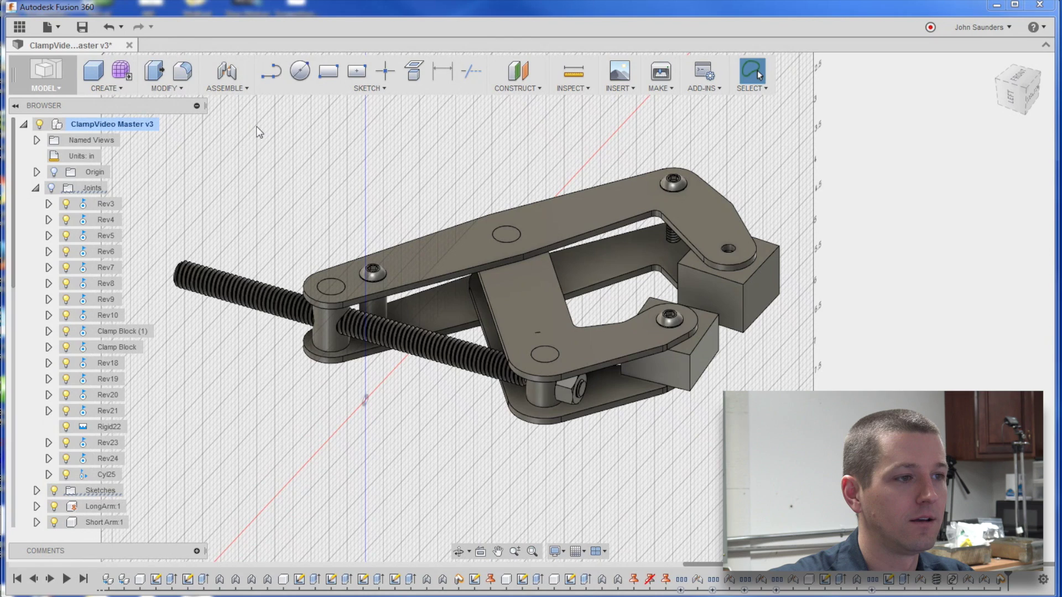
click(227, 88)
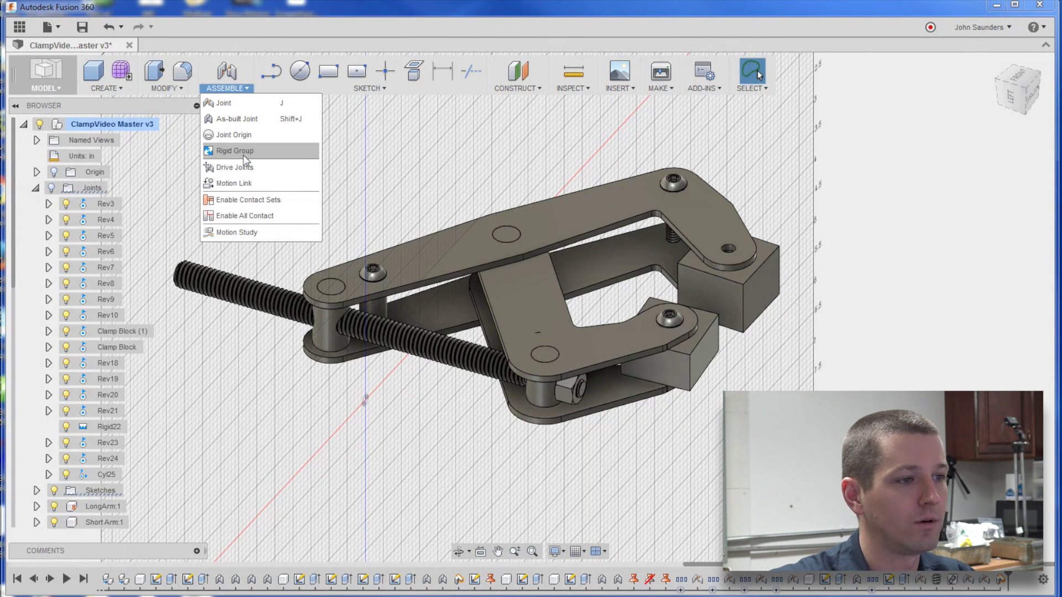
Start a Motion Link between Cyl25 and Rev24, then cancel it.
click(246, 185)
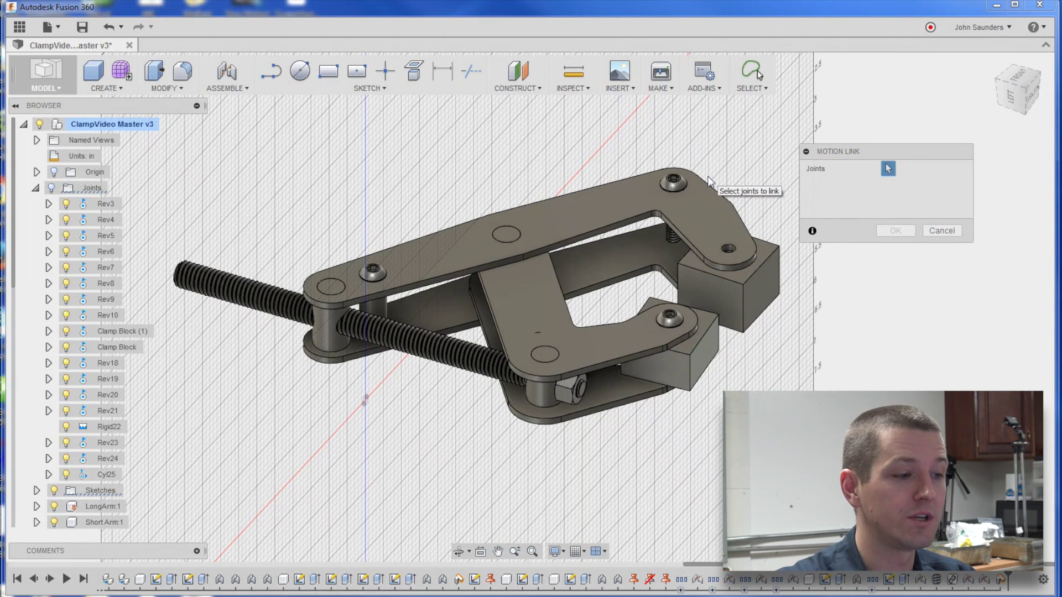
click(101, 476)
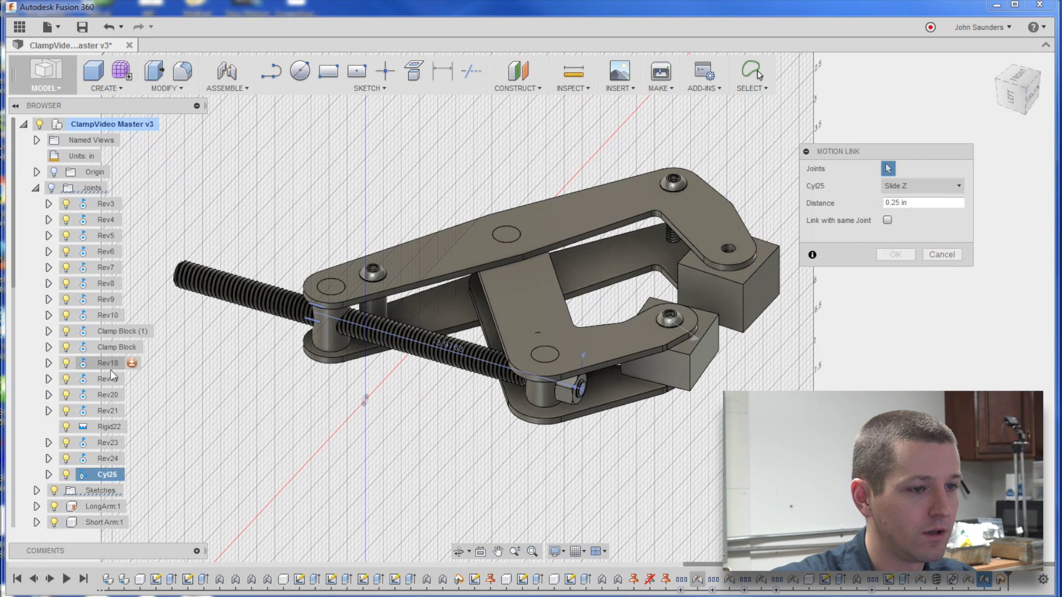
click(107, 459)
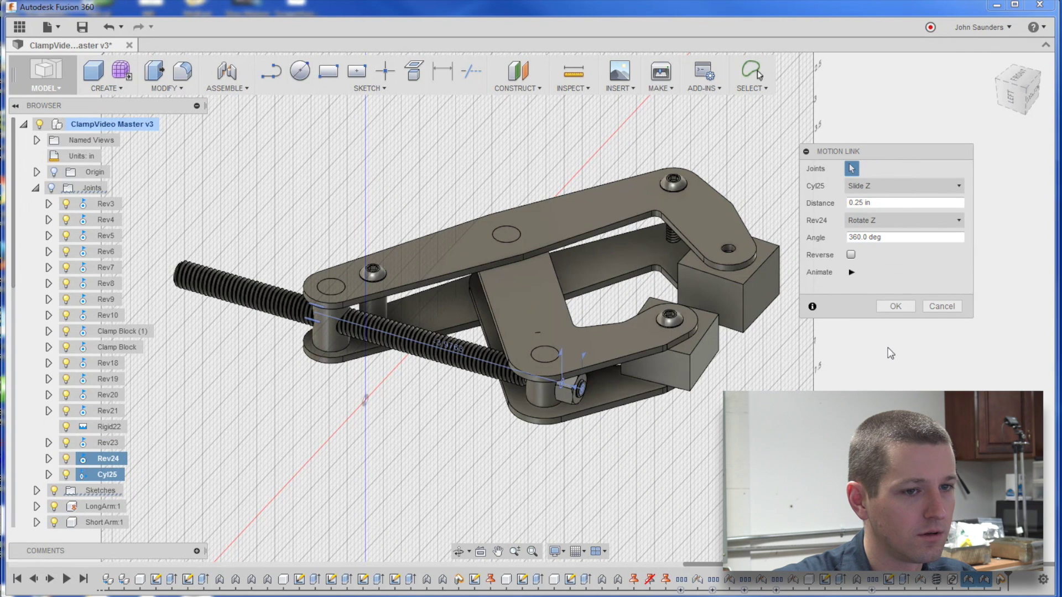
click(942, 306)
Animate Rev24 and Rev23 to find the rod's joint, and rename Rev23 to 'Rev AllThread'.
right_click(105, 460)
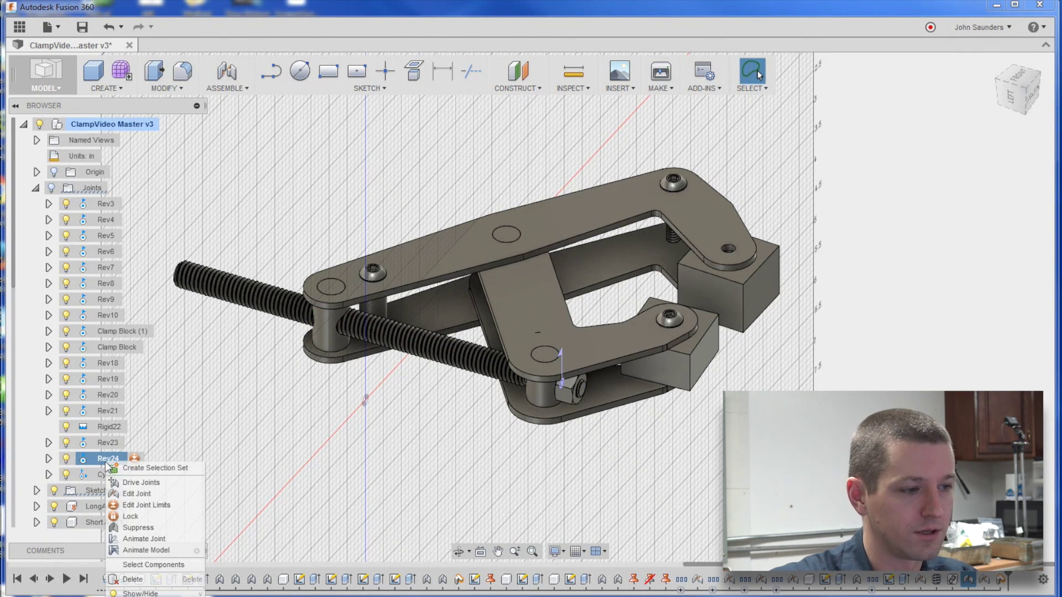
click(147, 539)
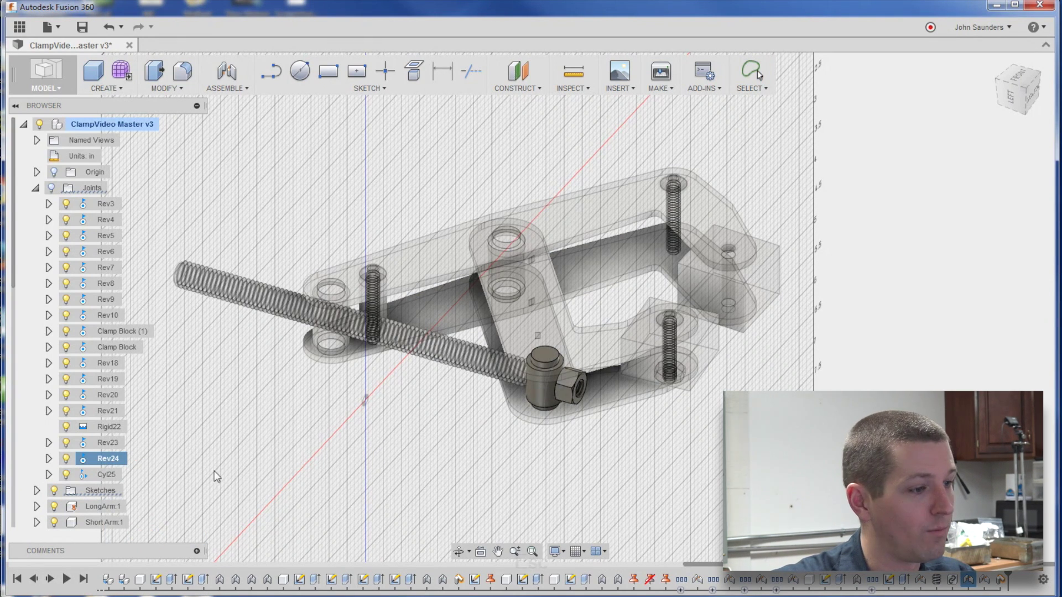
click(111, 444)
right_click(112, 446)
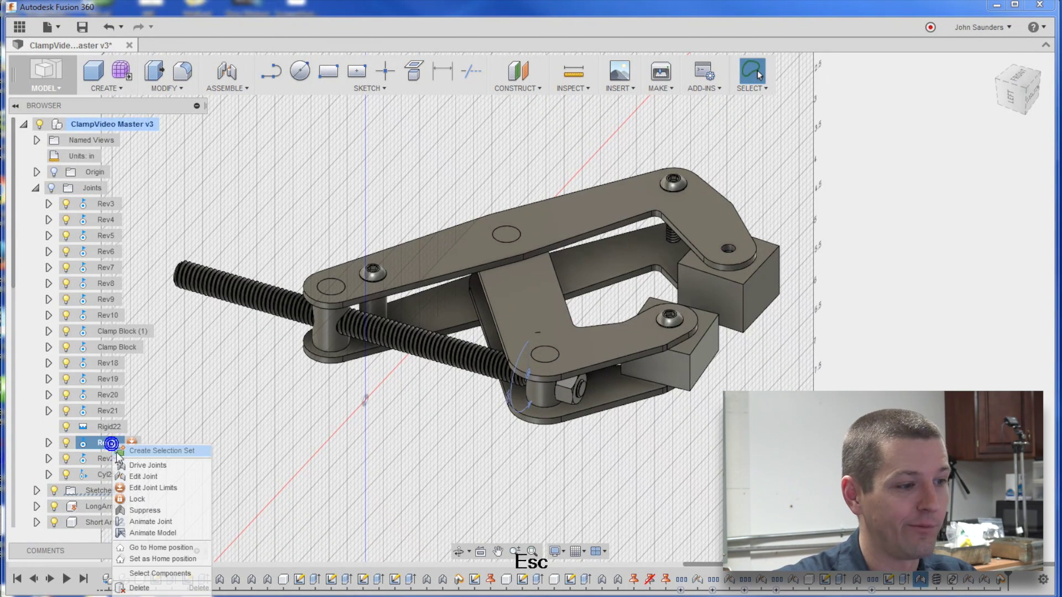
click(147, 522)
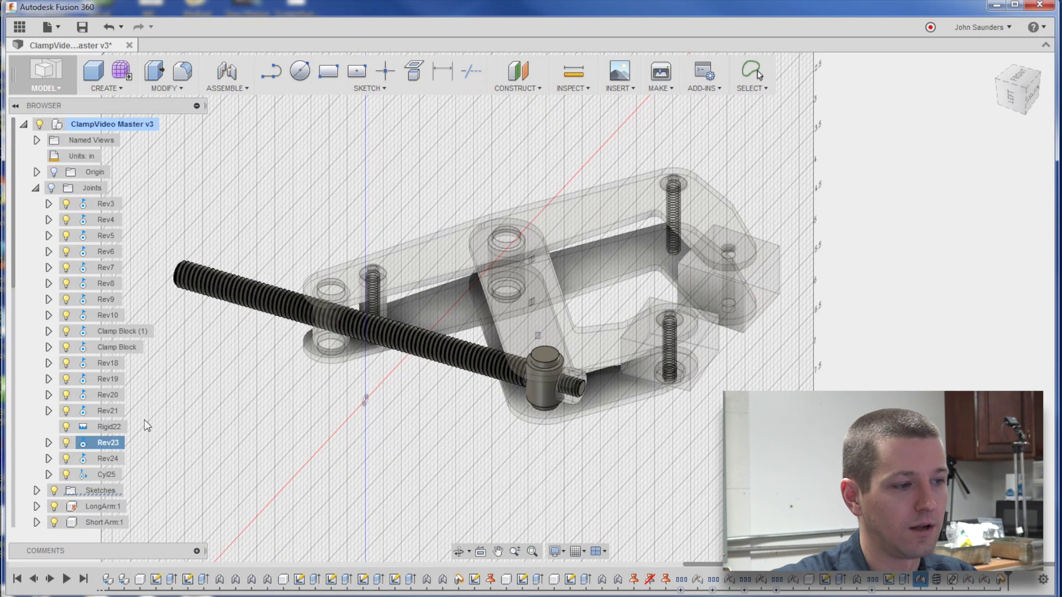
double_click(105, 443)
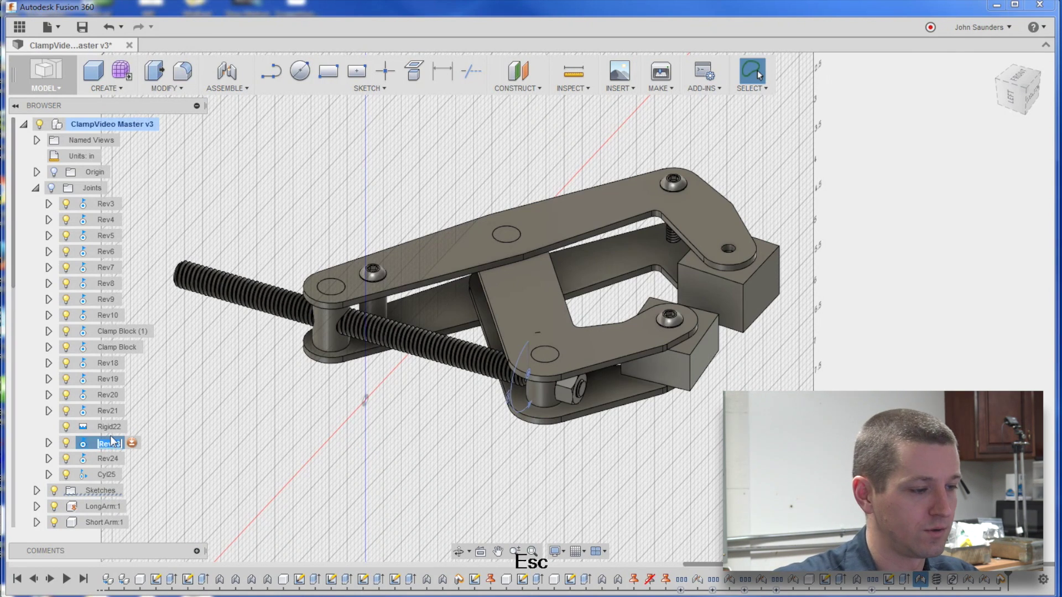
text(Rev)
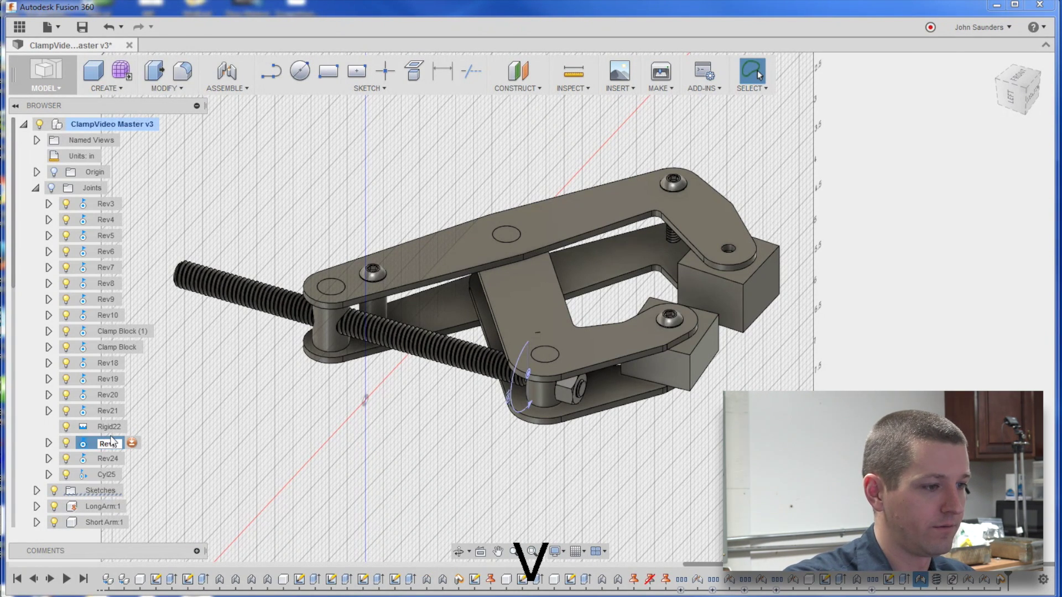
text( AllThread)
key(Return)
click(99, 475)
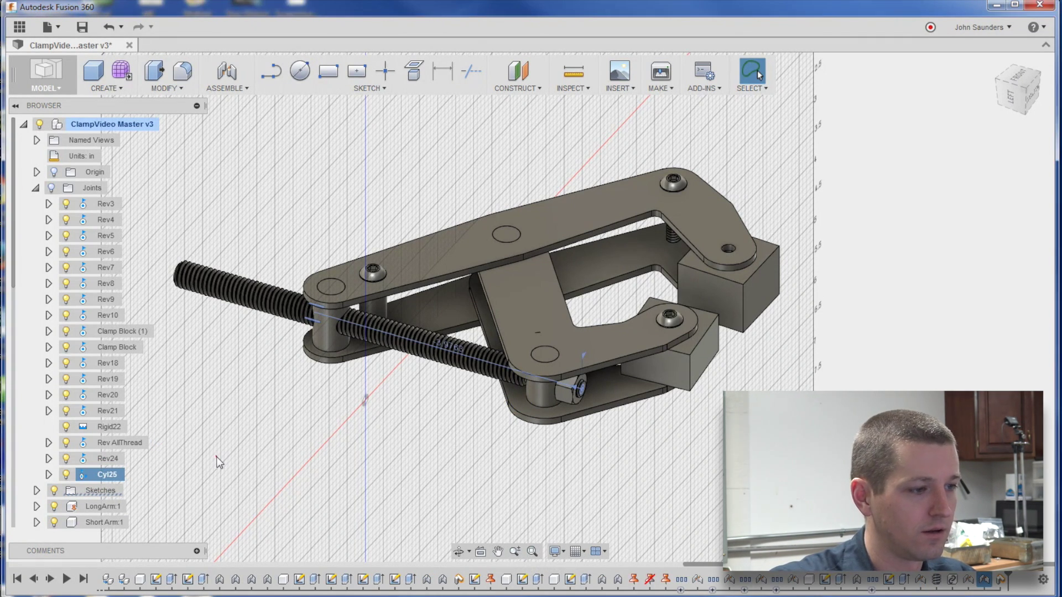
Create a motion link tying Cyl25's slide to Rev AllThread's rotation at 0.25 in per 360°.
click(229, 89)
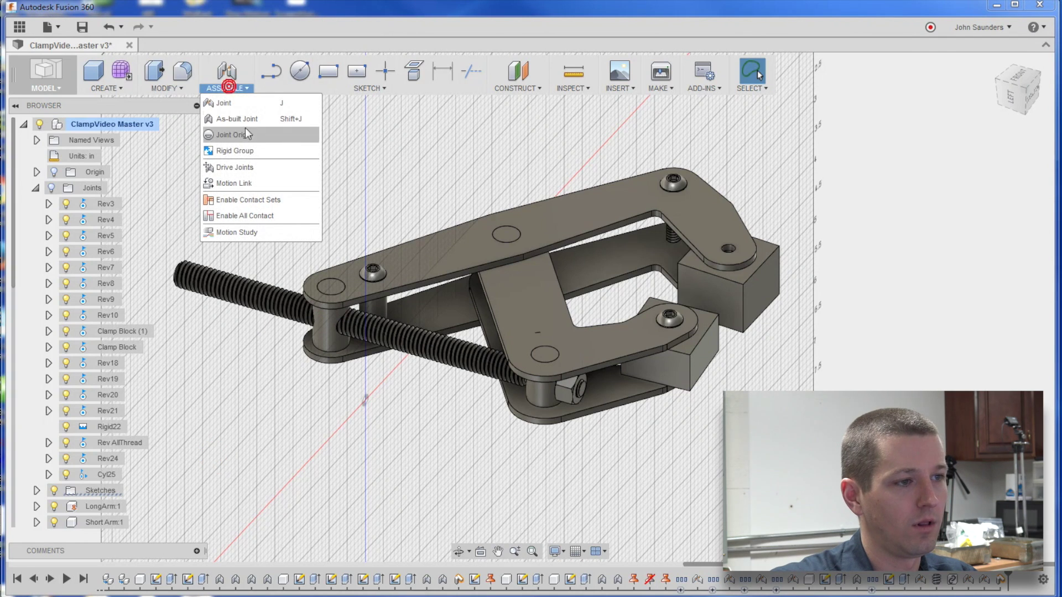
click(253, 178)
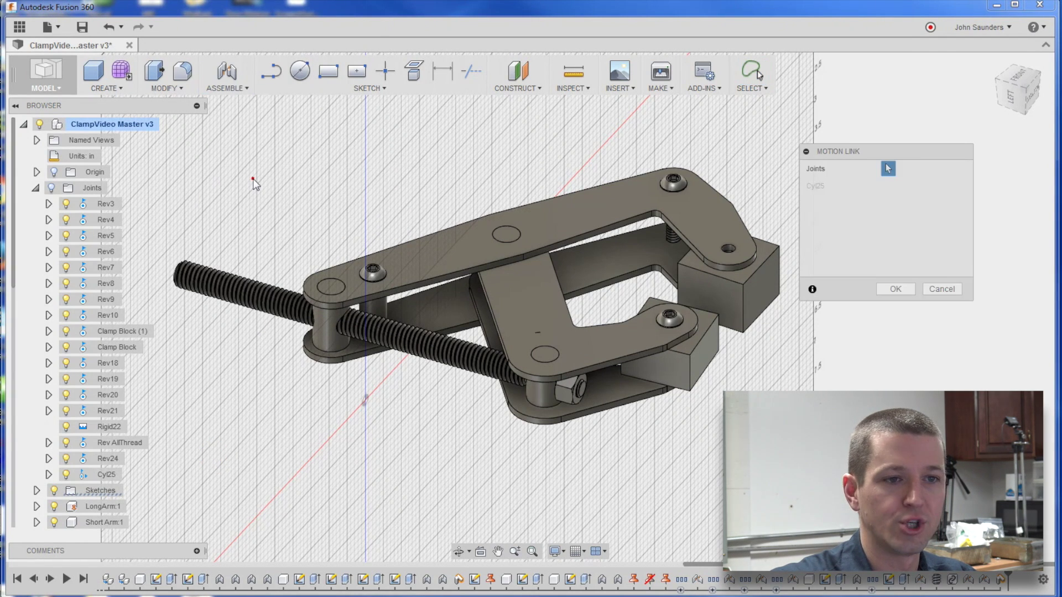
click(106, 474)
click(160, 443)
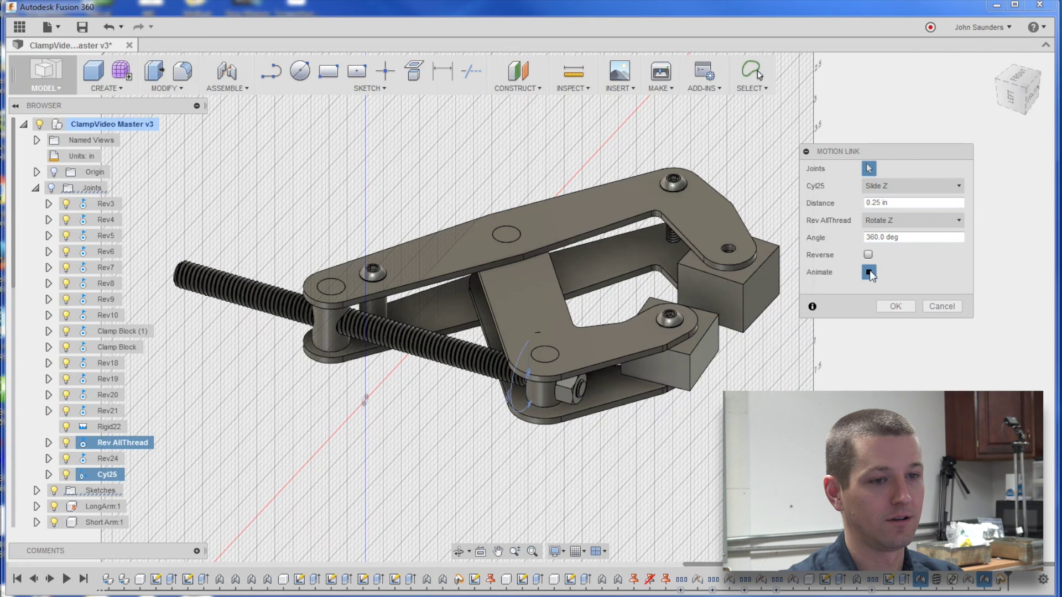
click(896, 307)
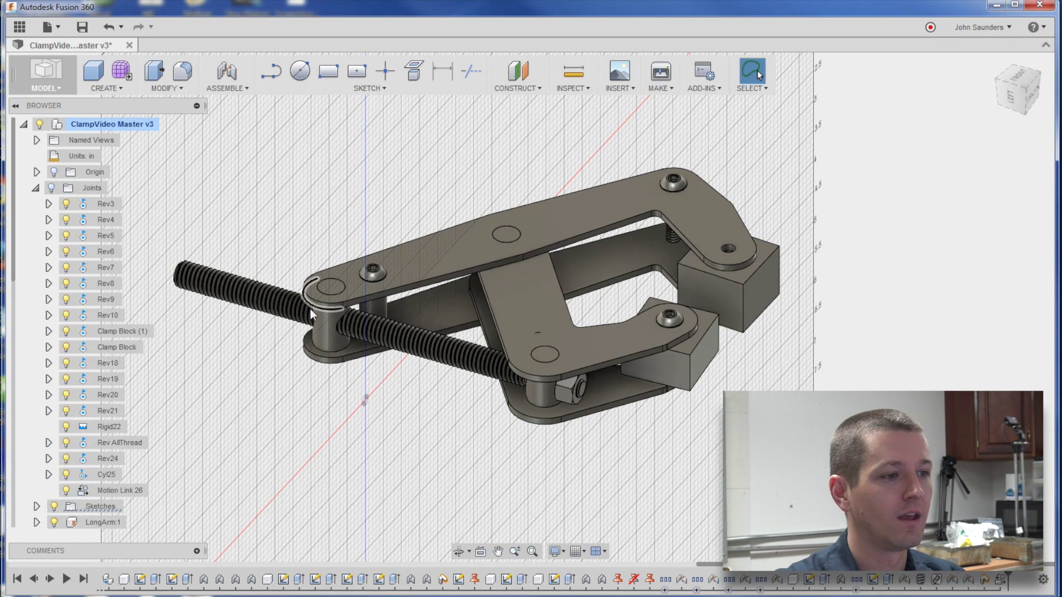
Drag the clamp linkage and lower arm, then spin the T-handle to check the linked motion.
drag(586, 342, 594, 362)
scroll(523, 345, up, 3)
scroll(594, 362, down, 3)
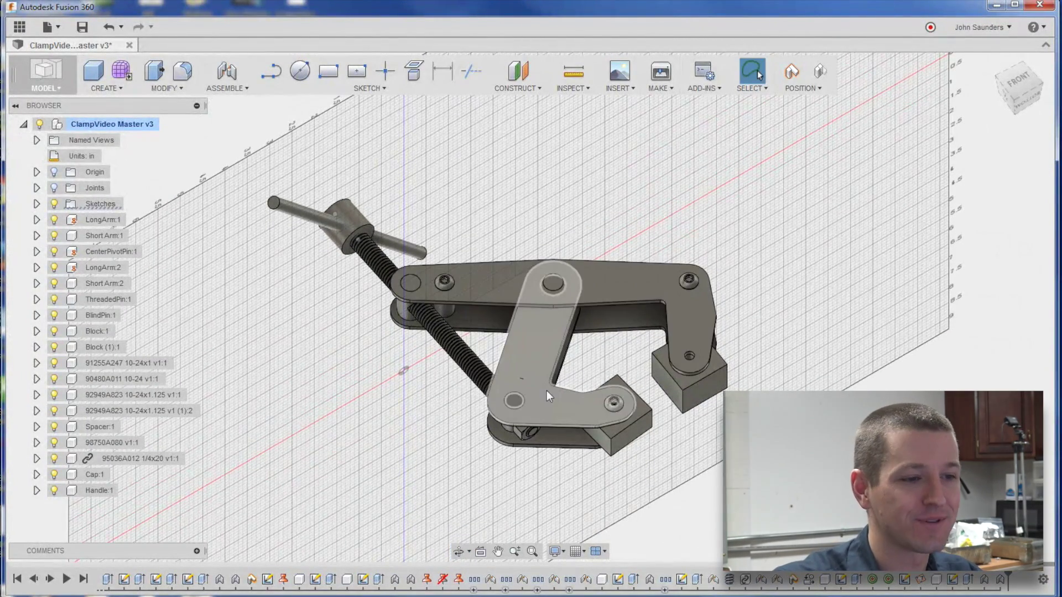
mouse_move(546, 417)
mouse_down()
mouse_move(513, 395)
mouse_move(572, 410)
mouse_move(542, 405)
mouse_up()
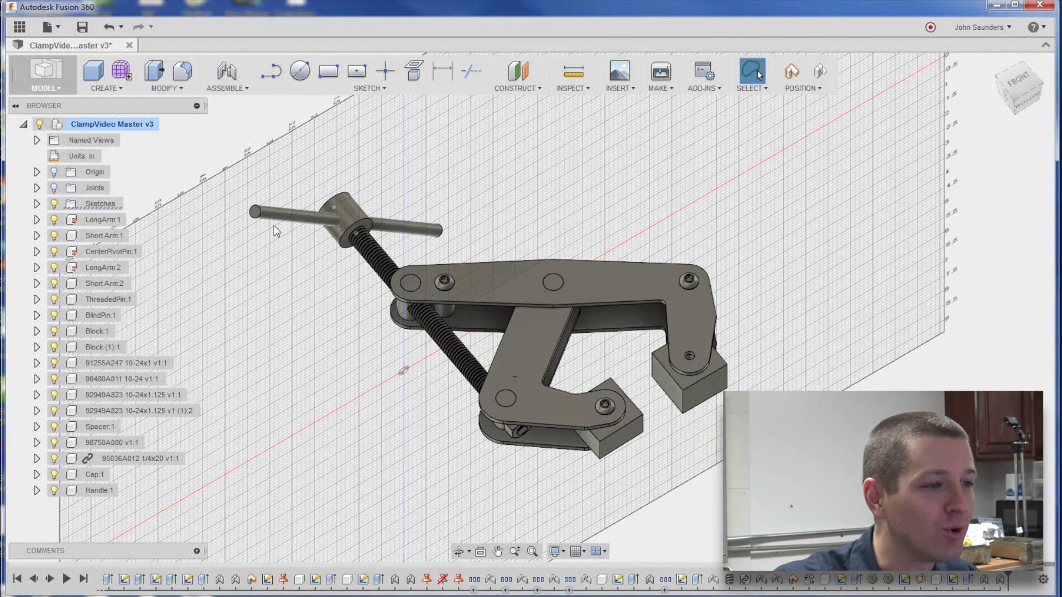
drag(256, 213, 308, 218)
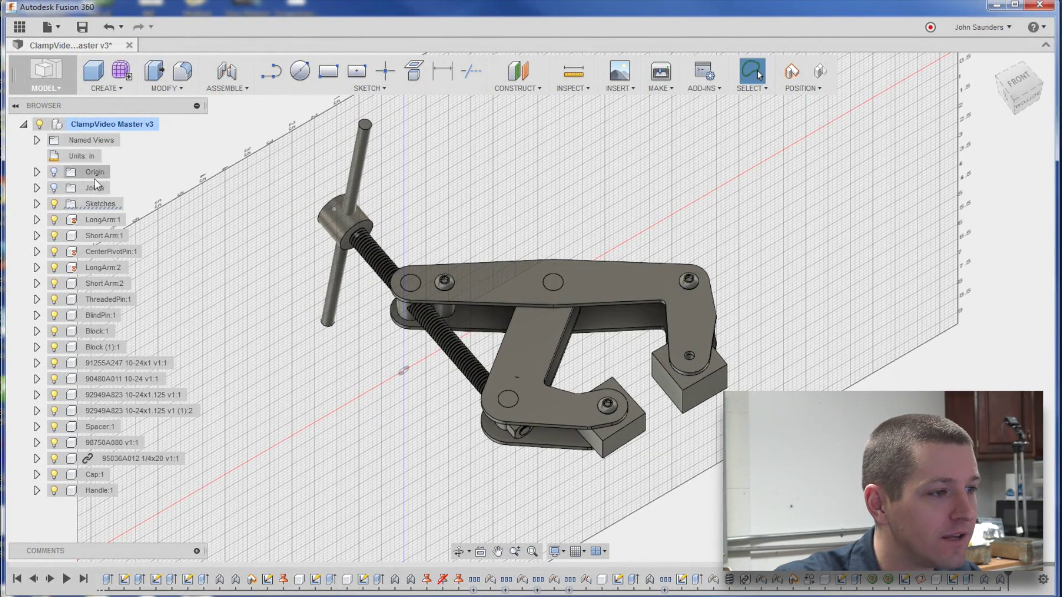
Change Motion Link 26's slide distance per 360° turn to 1/16 in.
click(36, 189)
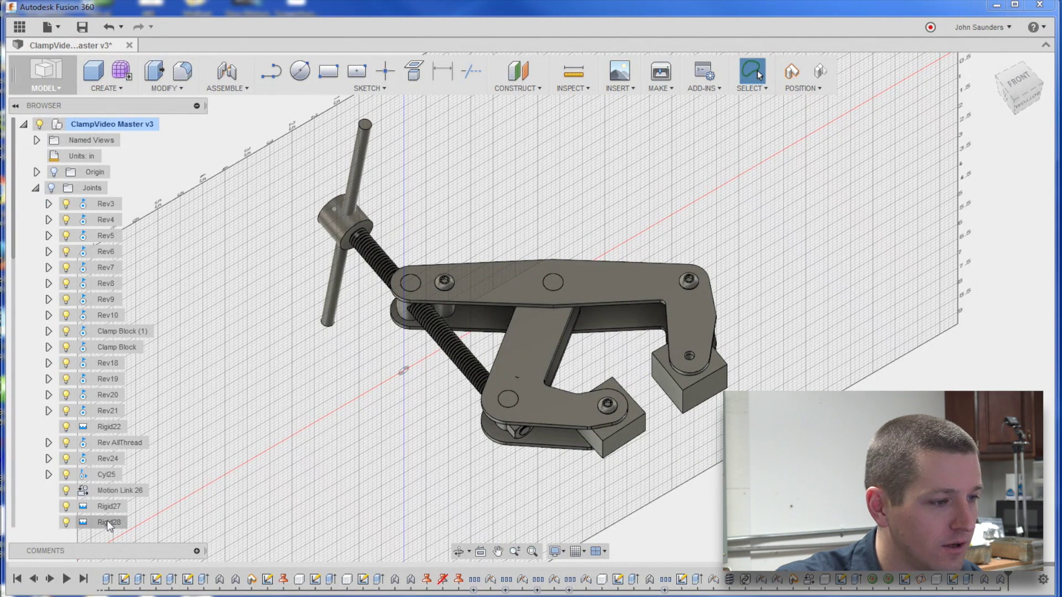
scroll(156, 497, down, 1)
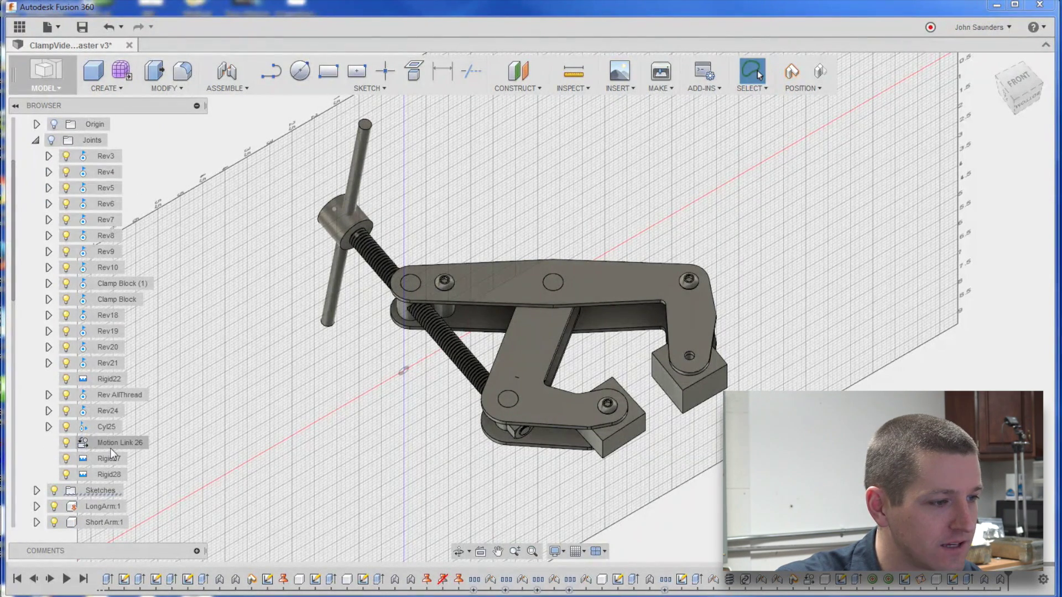
click(113, 443)
right_click(117, 447)
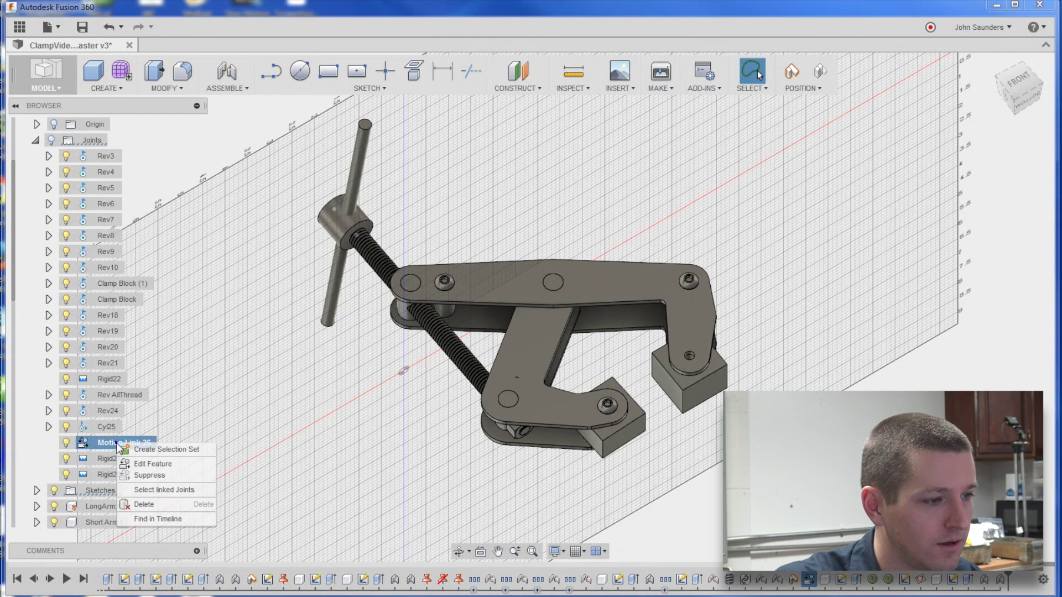
click(133, 461)
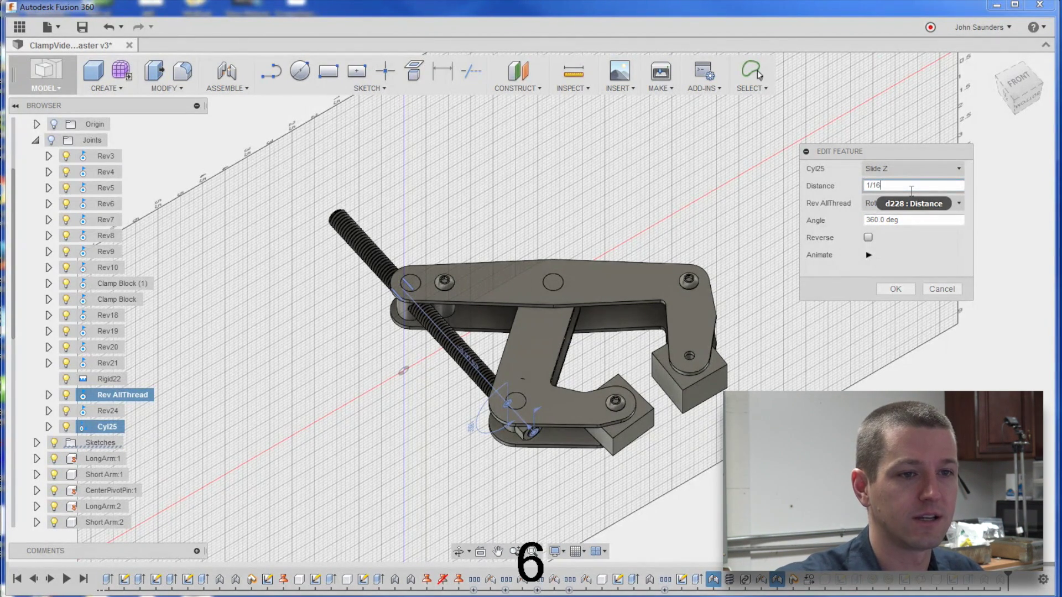
key(Tab)
click(895, 289)
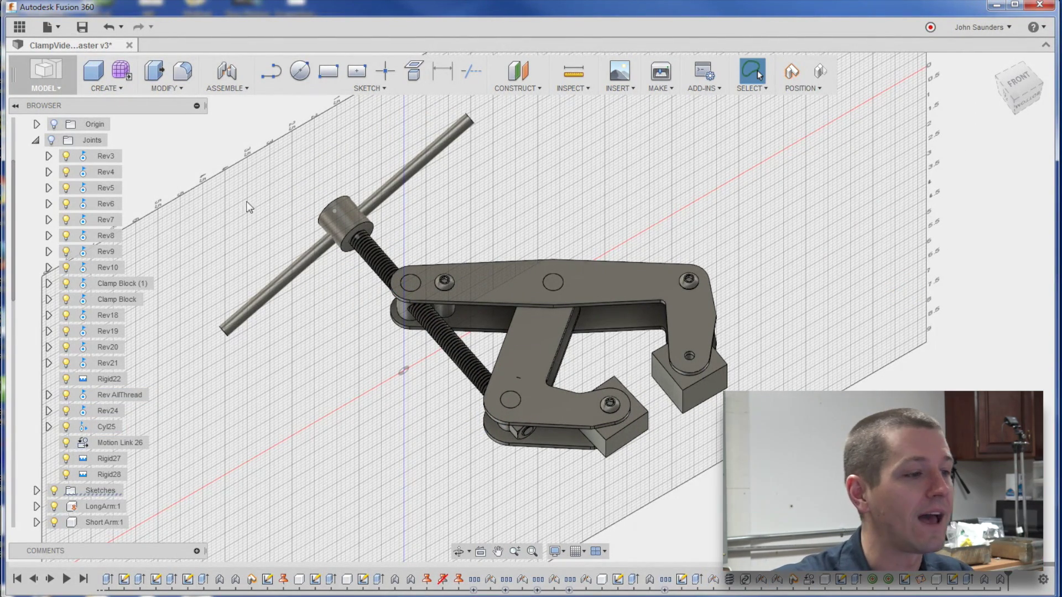
Undo the selection set accidentally created from Motion Link 26.
right_click(128, 437)
click(152, 442)
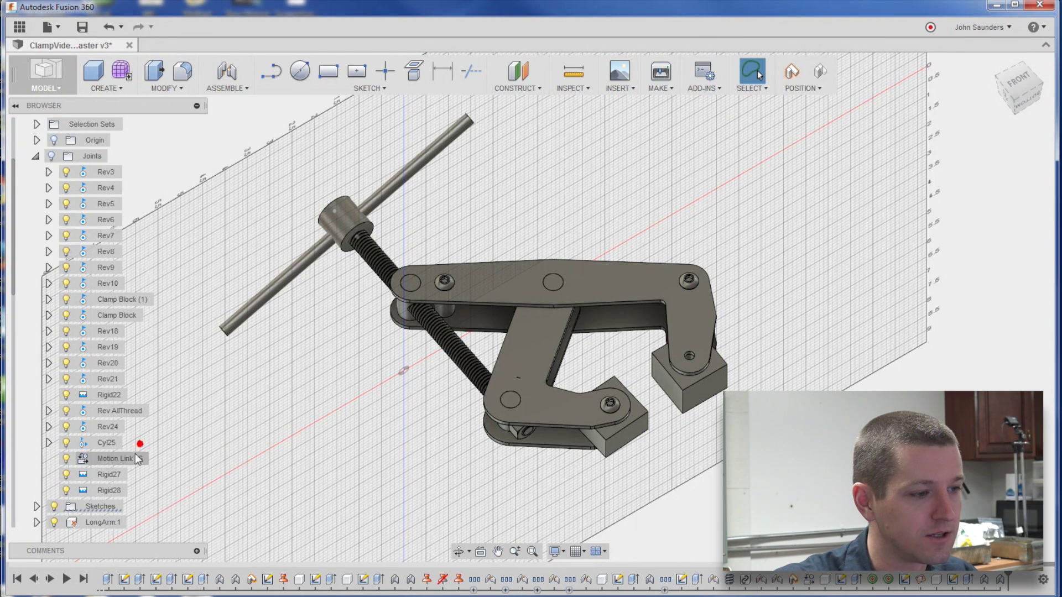
right_click(133, 458)
key(ctrl+z)
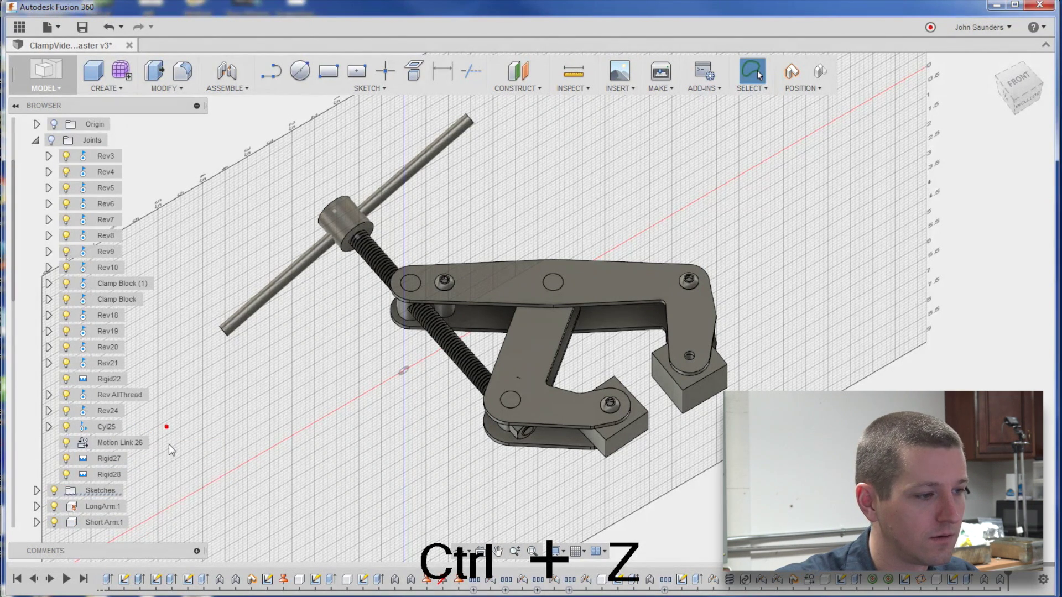
Re-enter Motion Link 26's distance, then turn the T-handle to test the new pitch.
right_click(133, 440)
click(148, 446)
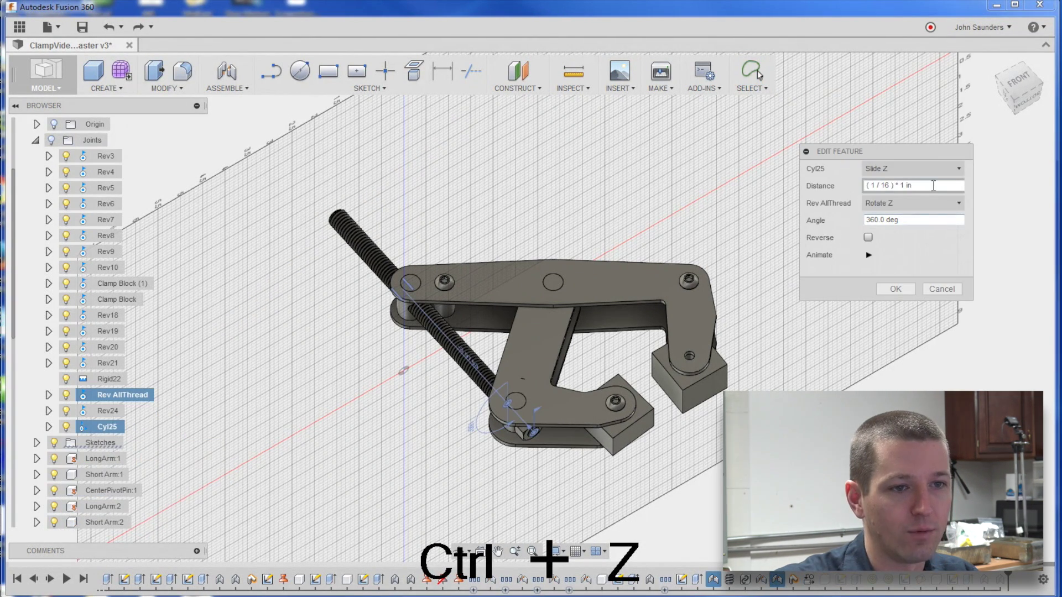
key(Delete)
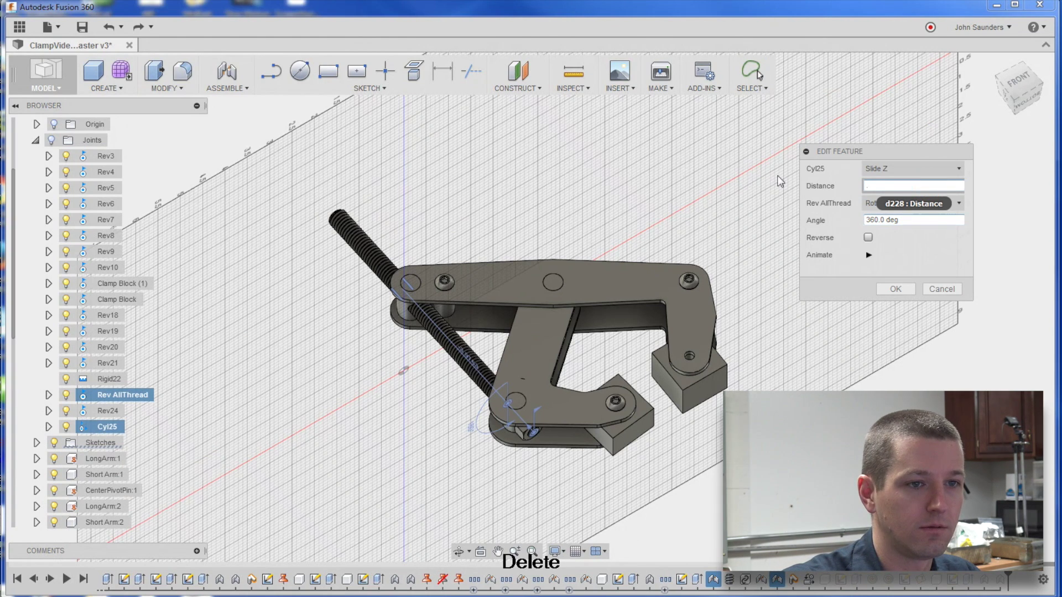
click(896, 289)
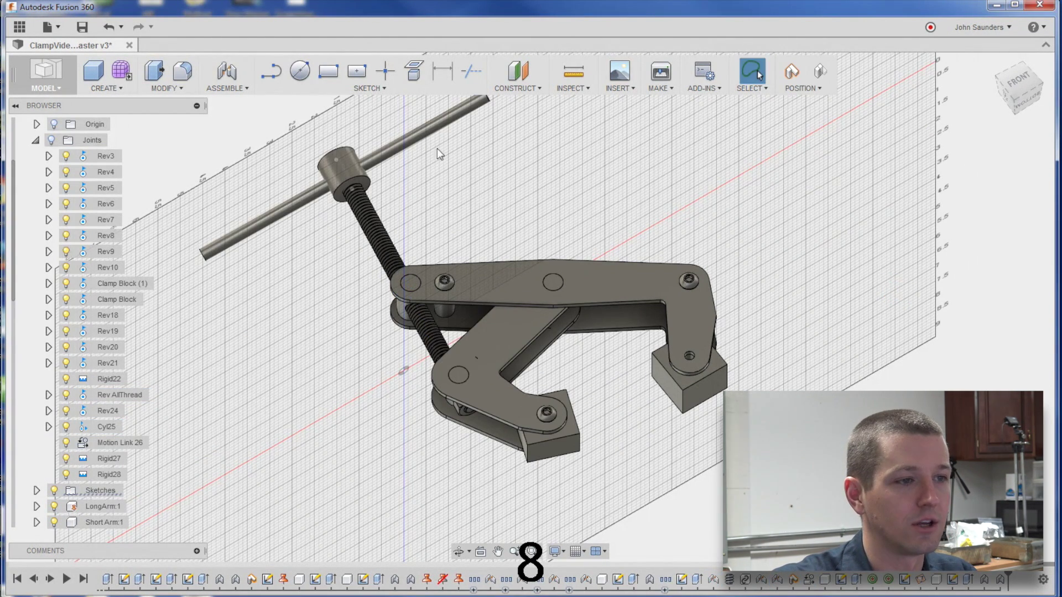
drag(442, 126, 248, 191)
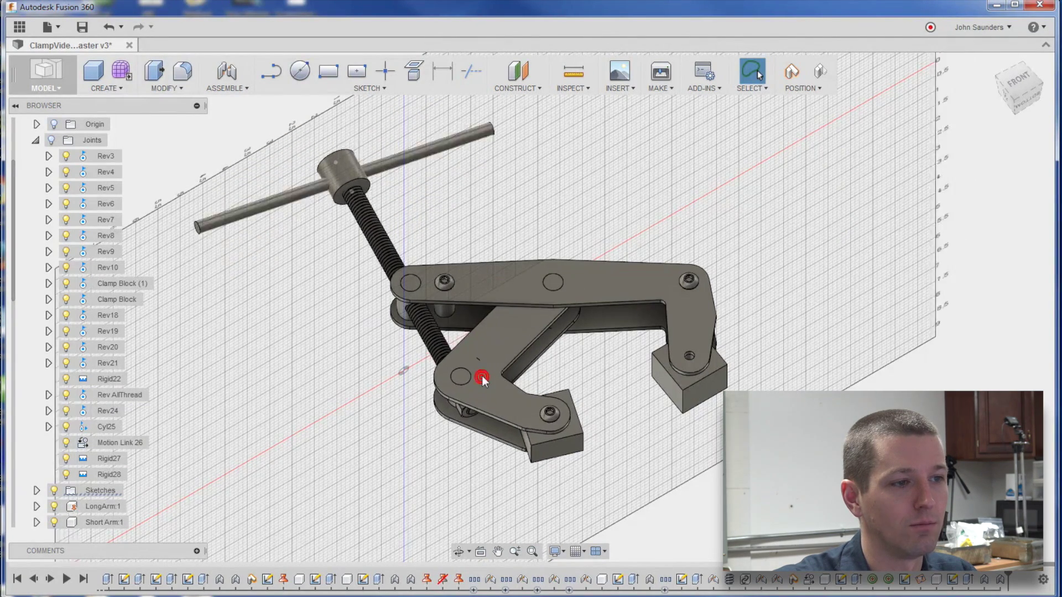